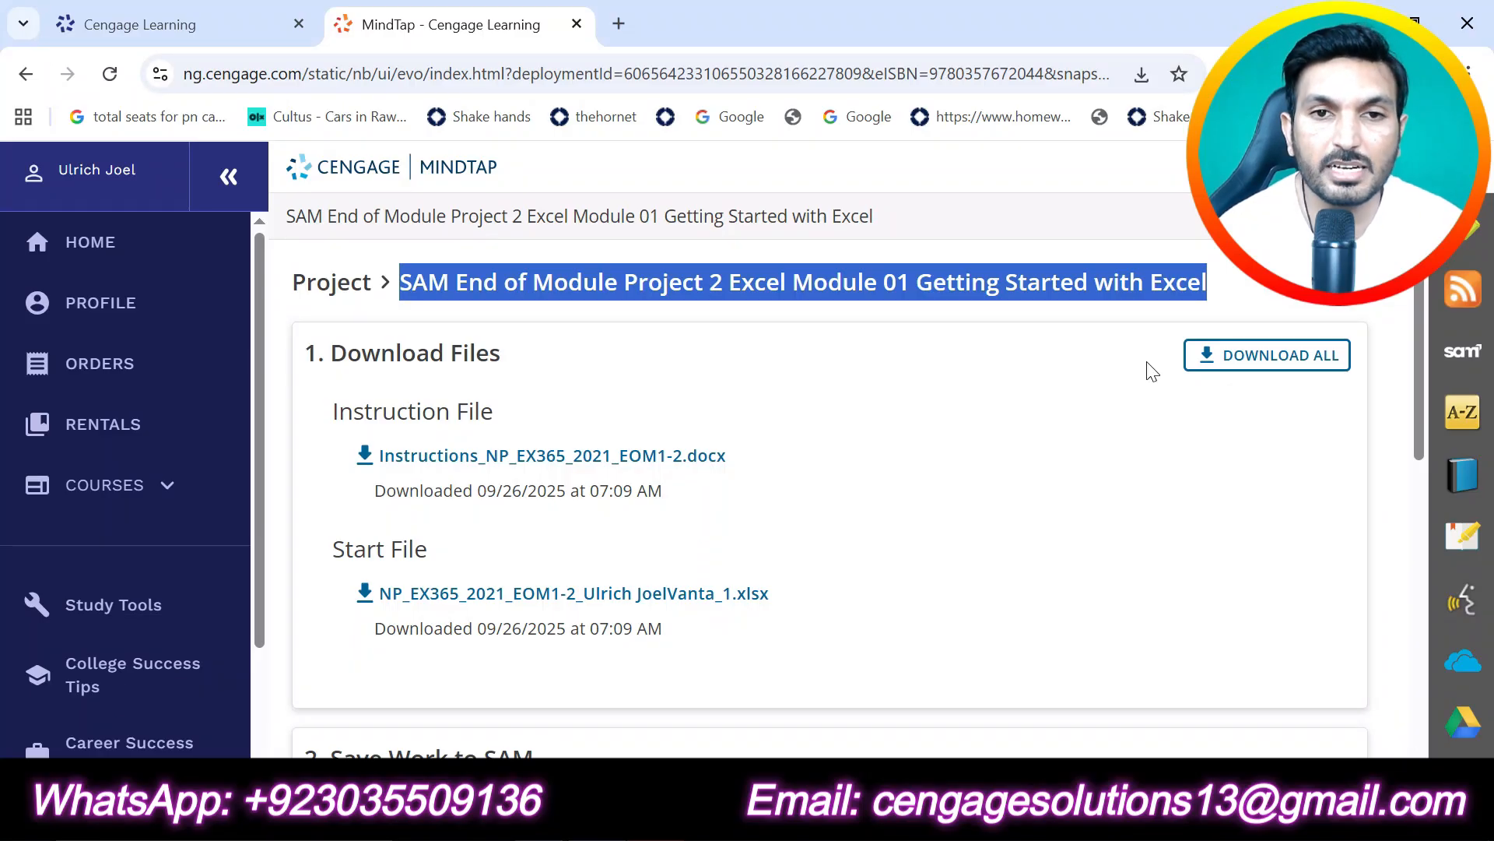
# - Download all project files, then open the downloaded EOM1-2 instructions document in Word with editing enabled
pyautogui.click(1237, 370)
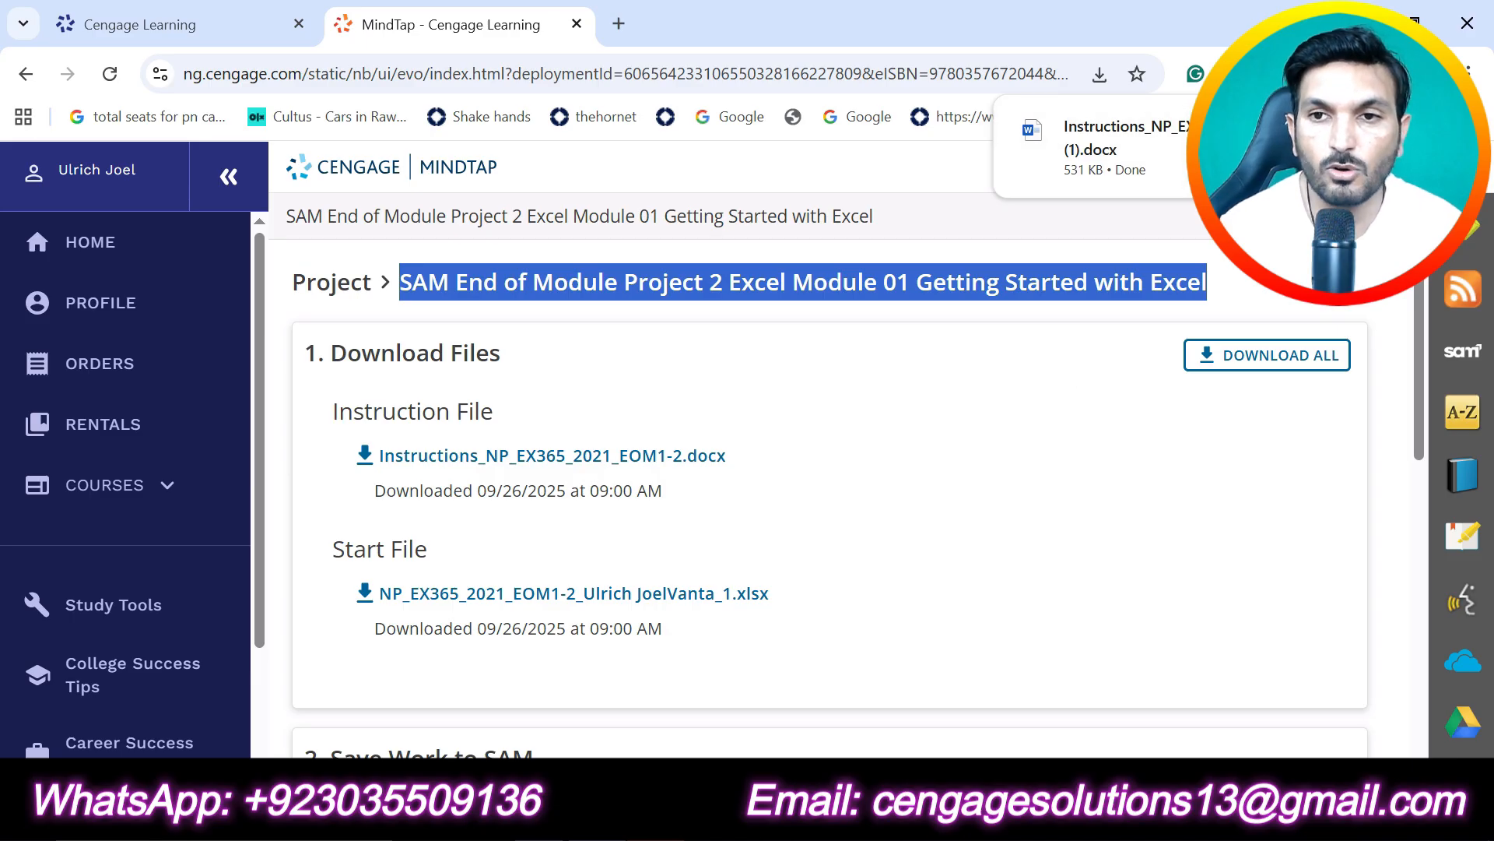
pyautogui.click(1345, 74)
pyautogui.click(1090, 288)
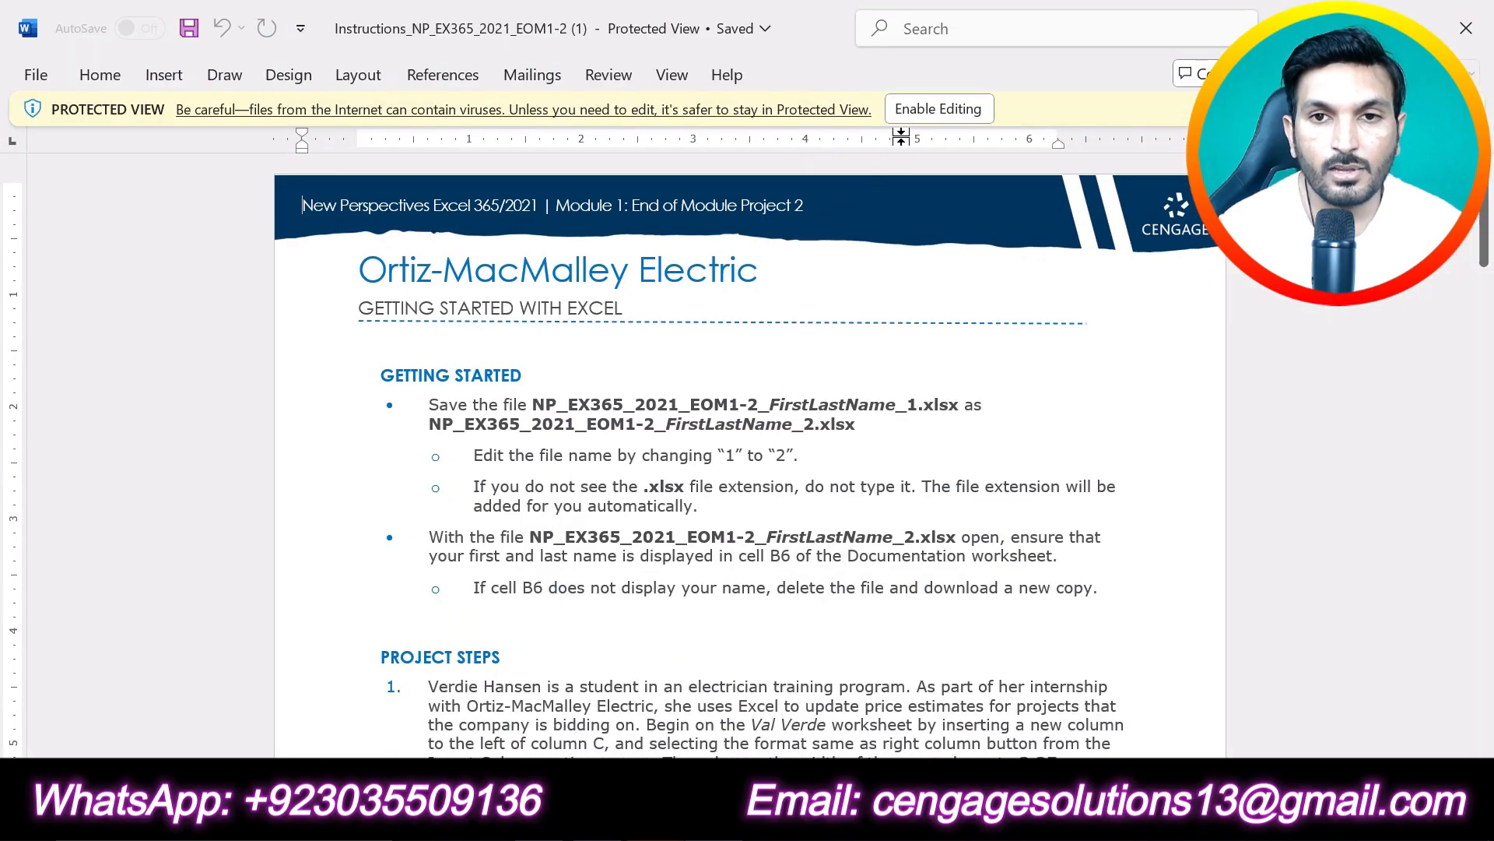
pyautogui.click(913, 107)
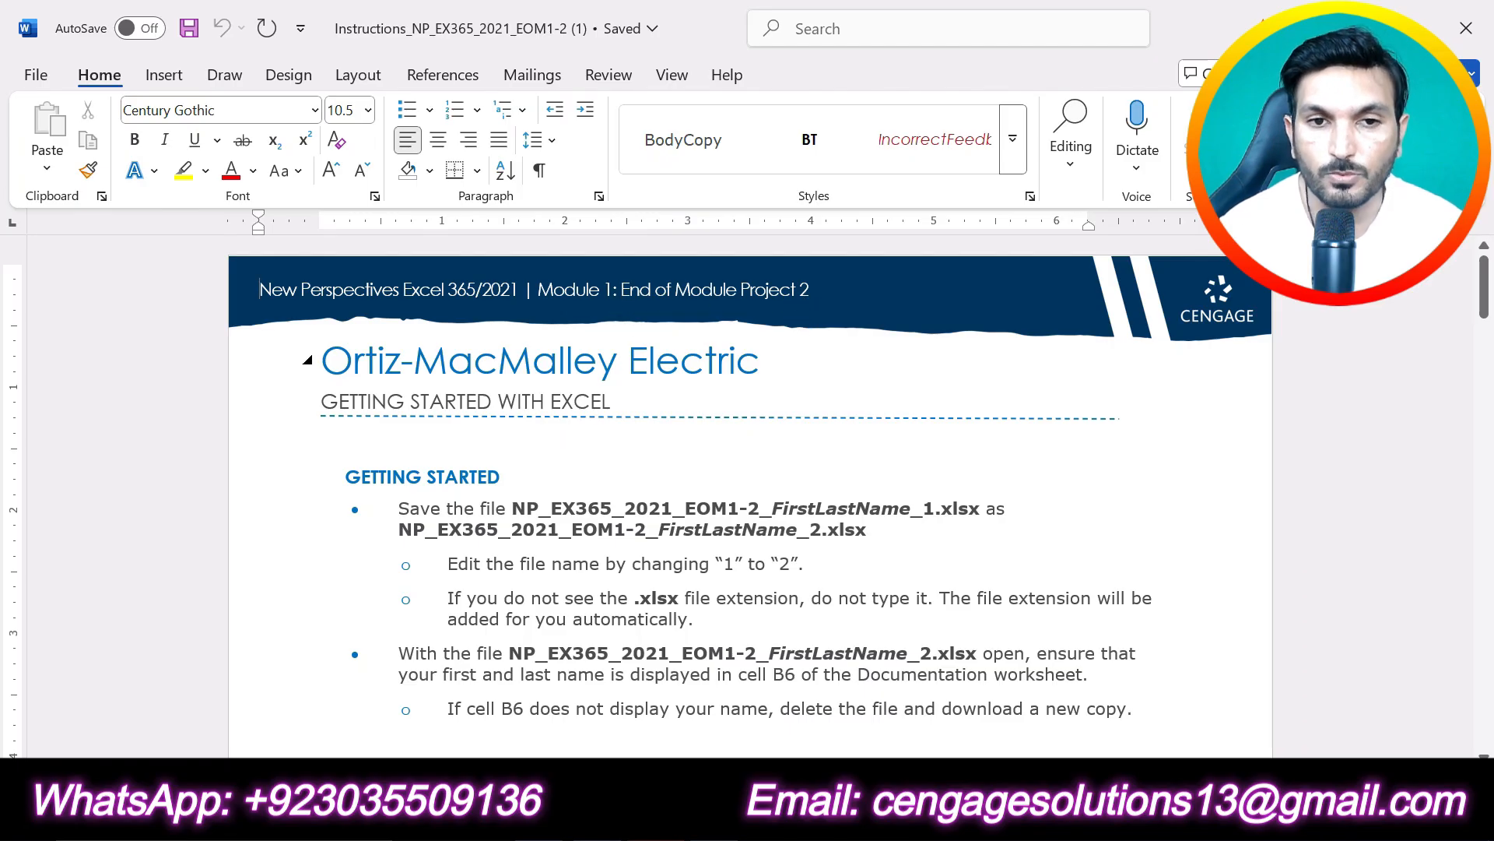
# - Highlight the title "Ortiz-MacMalley Electric" and the "GETTING STARTED" heading in cyan
pyautogui.moveTo(315, 364); pyautogui.dragTo(753, 389)
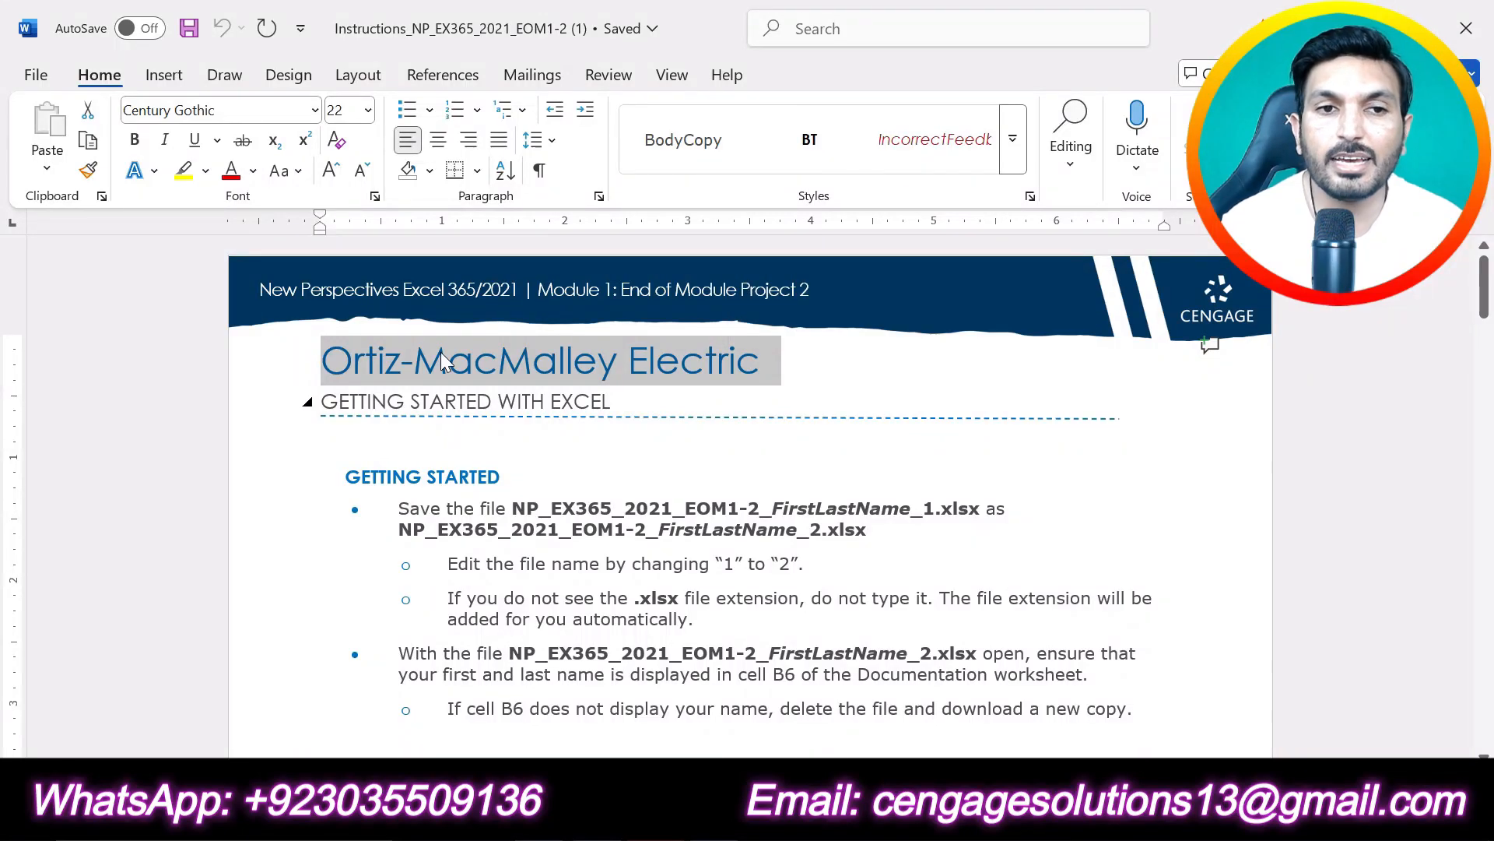
pyautogui.click(205, 171)
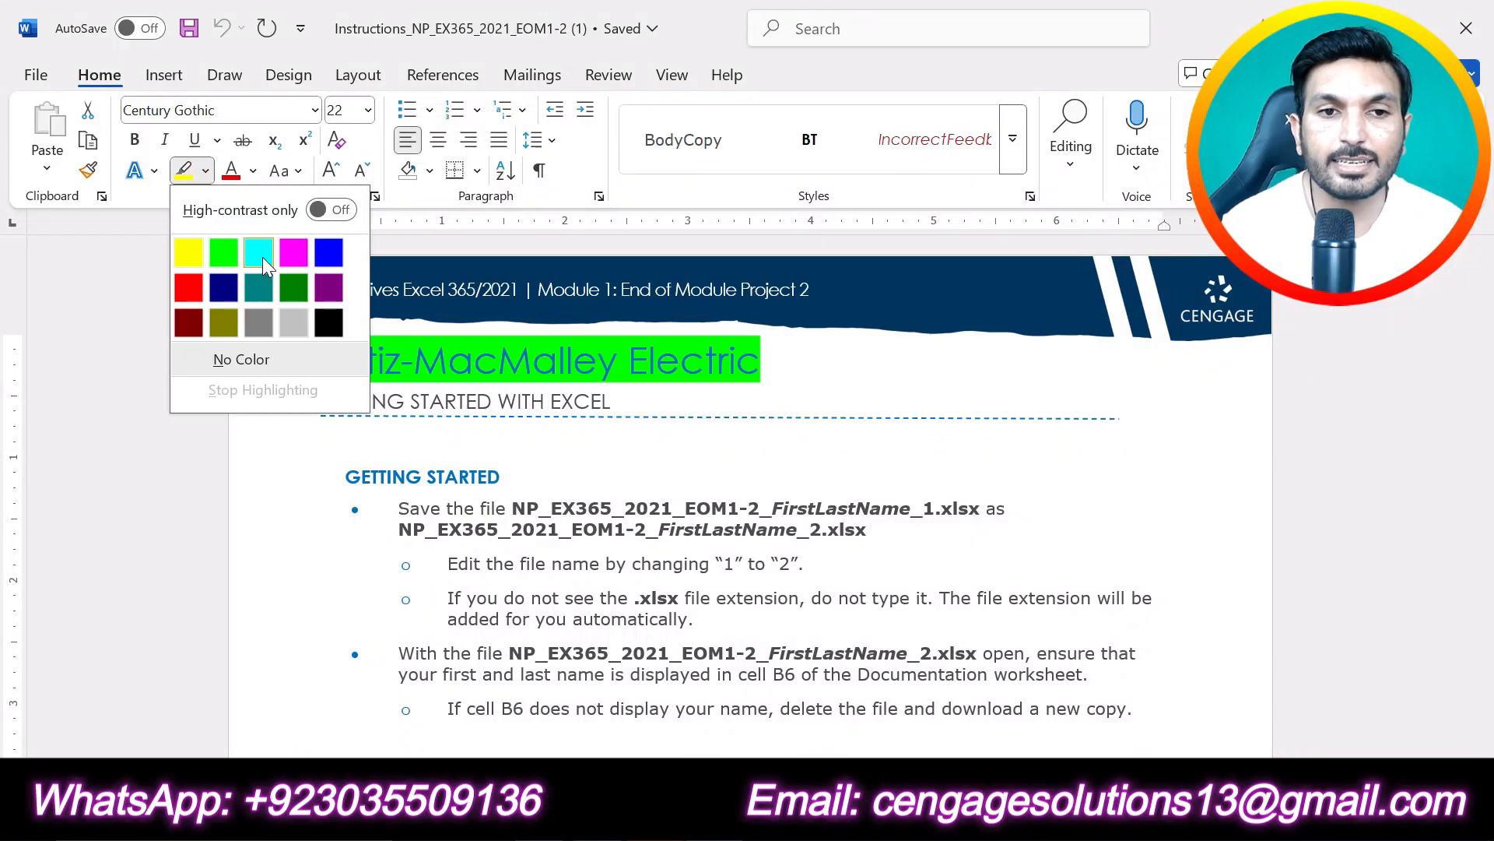
pyautogui.click(262, 246)
pyautogui.click(712, 510)
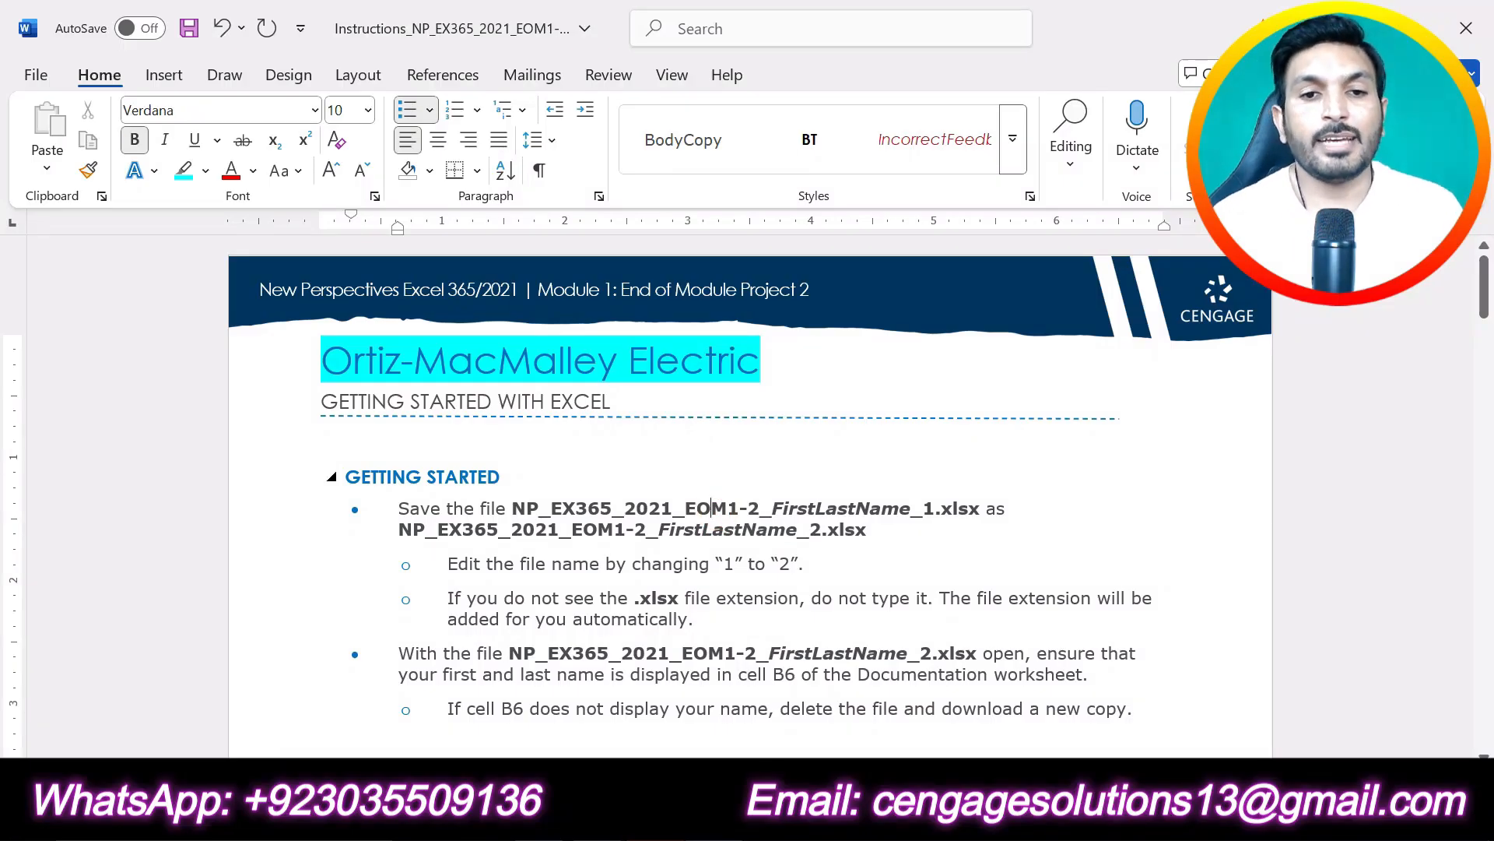
pyautogui.moveTo(510, 478); pyautogui.dragTo(347, 477)
pyautogui.click(455, 438)
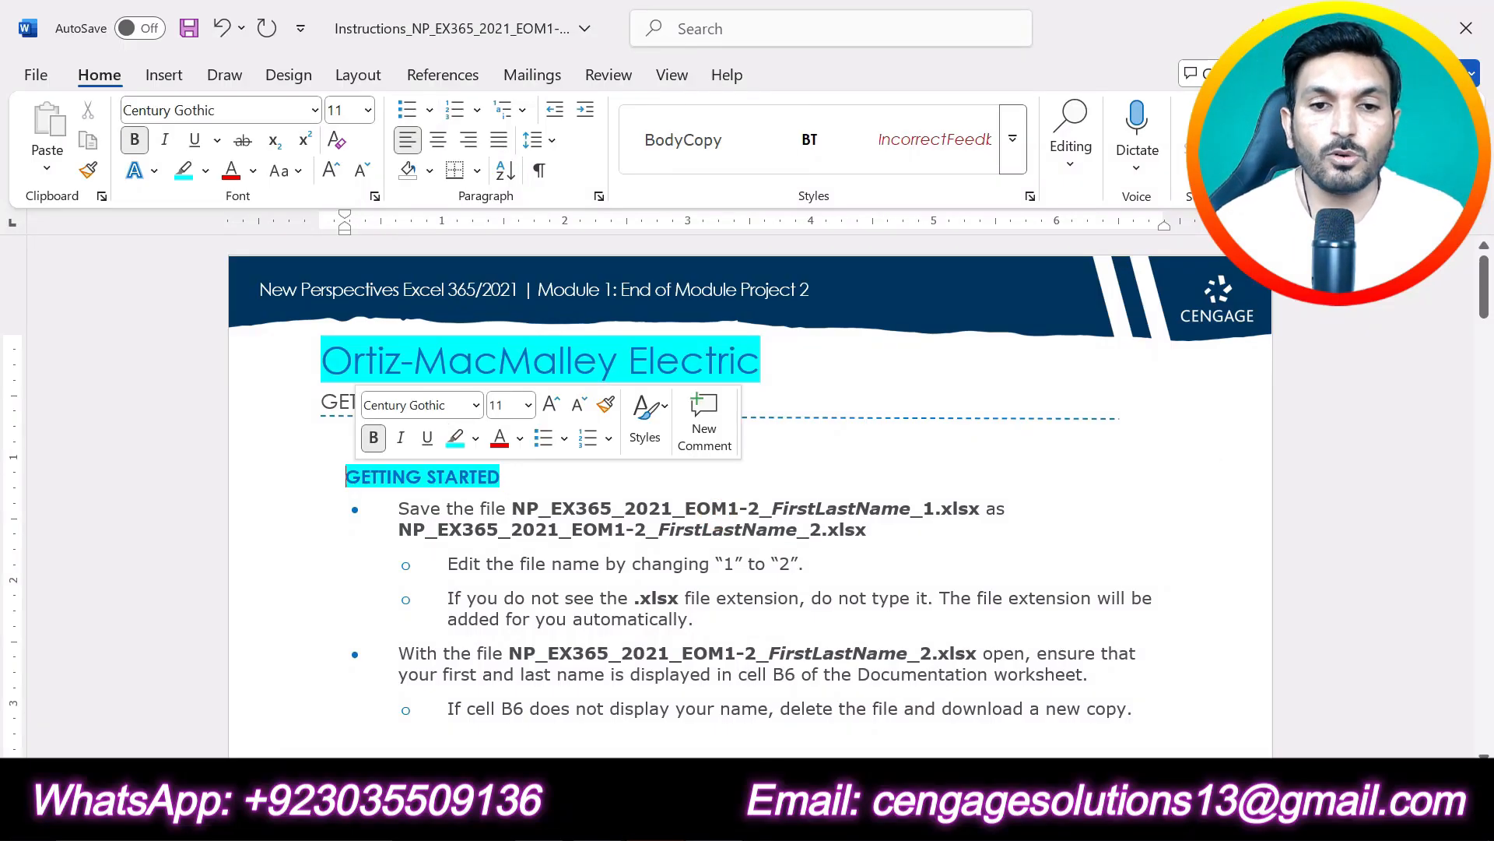
# - Highlight the start file name NP_EX365_2021_EOM1-2_FirstLastName_1.xlsx in the first bullet in cyan
pyautogui.moveTo(512, 508); pyautogui.dragTo(984, 511)
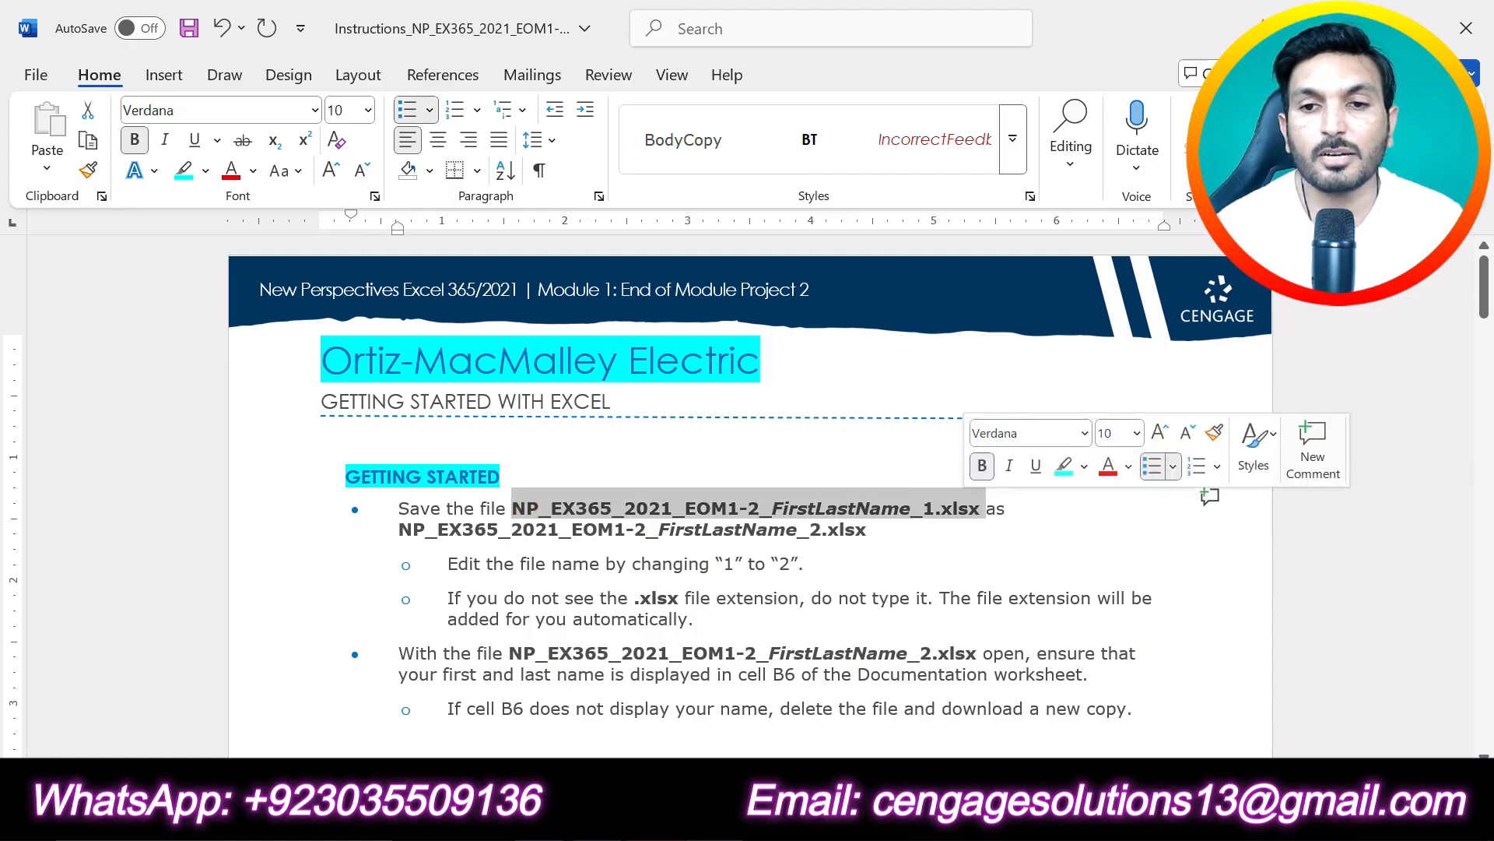
pyautogui.click(1064, 465)
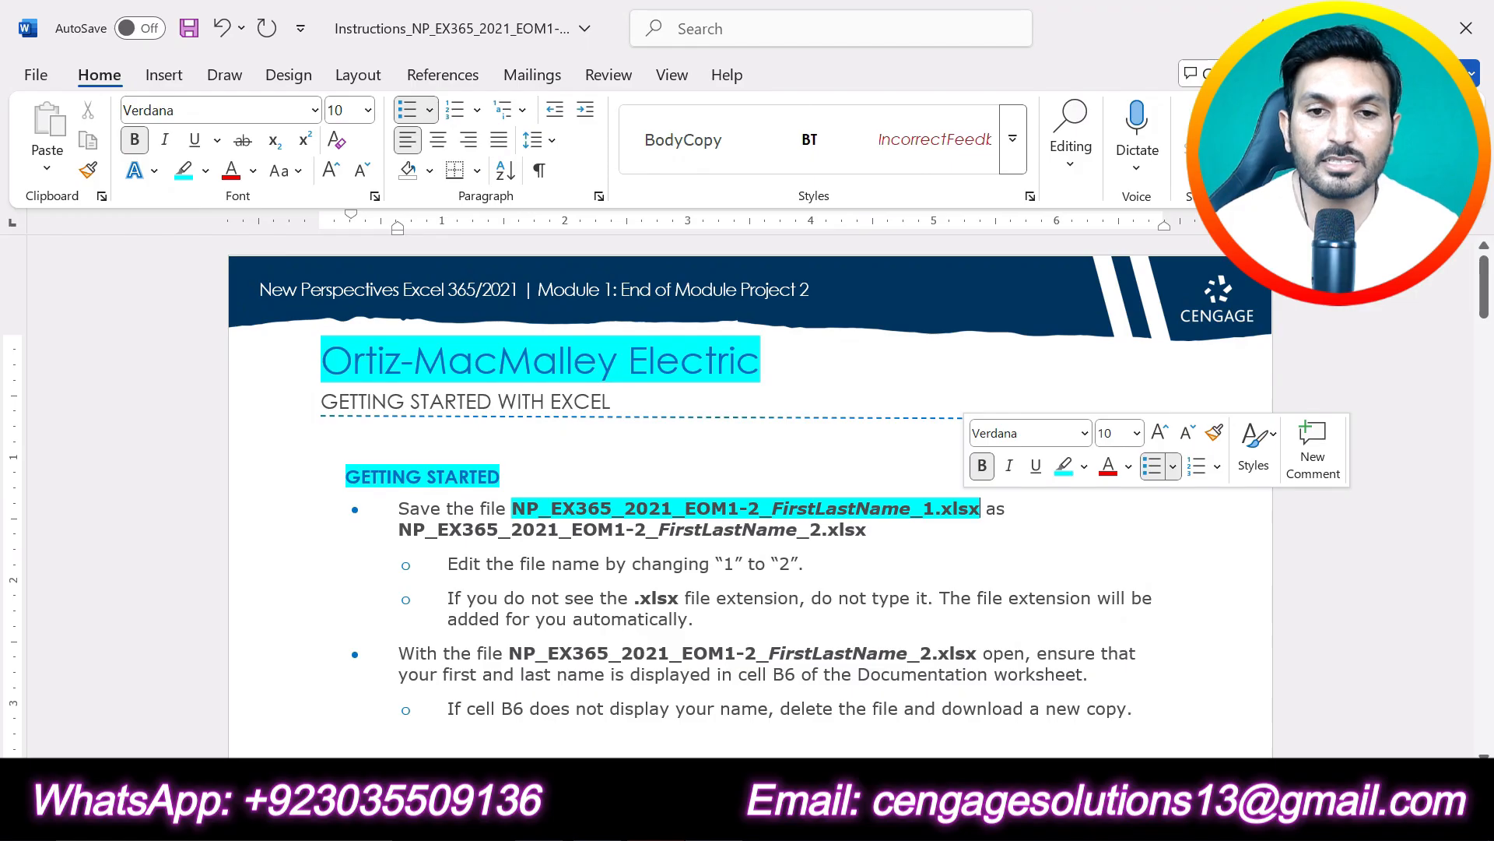
pyautogui.click(1035, 510)
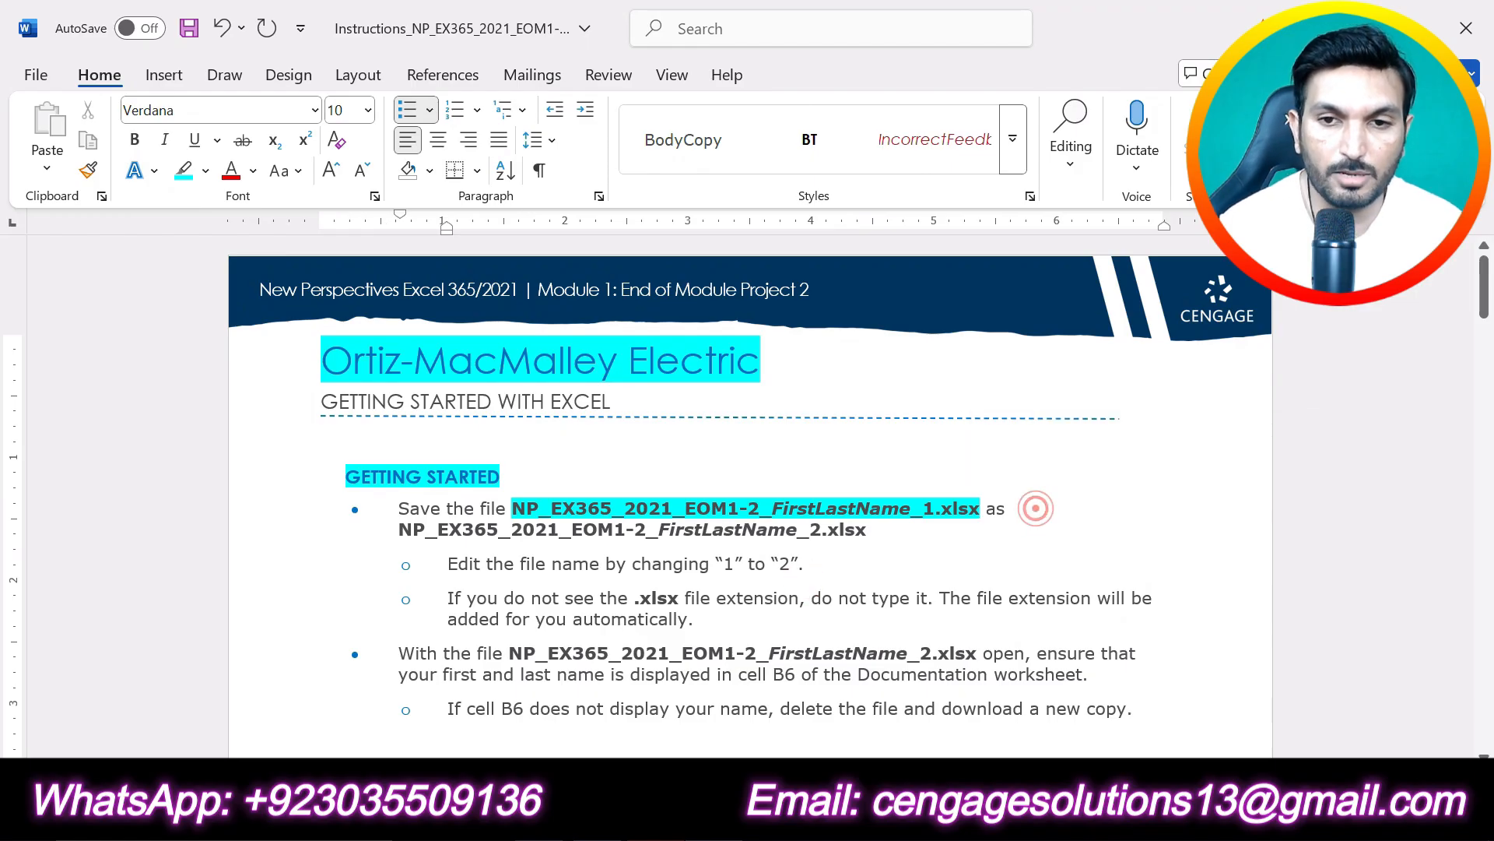
pyautogui.click(502, 476)
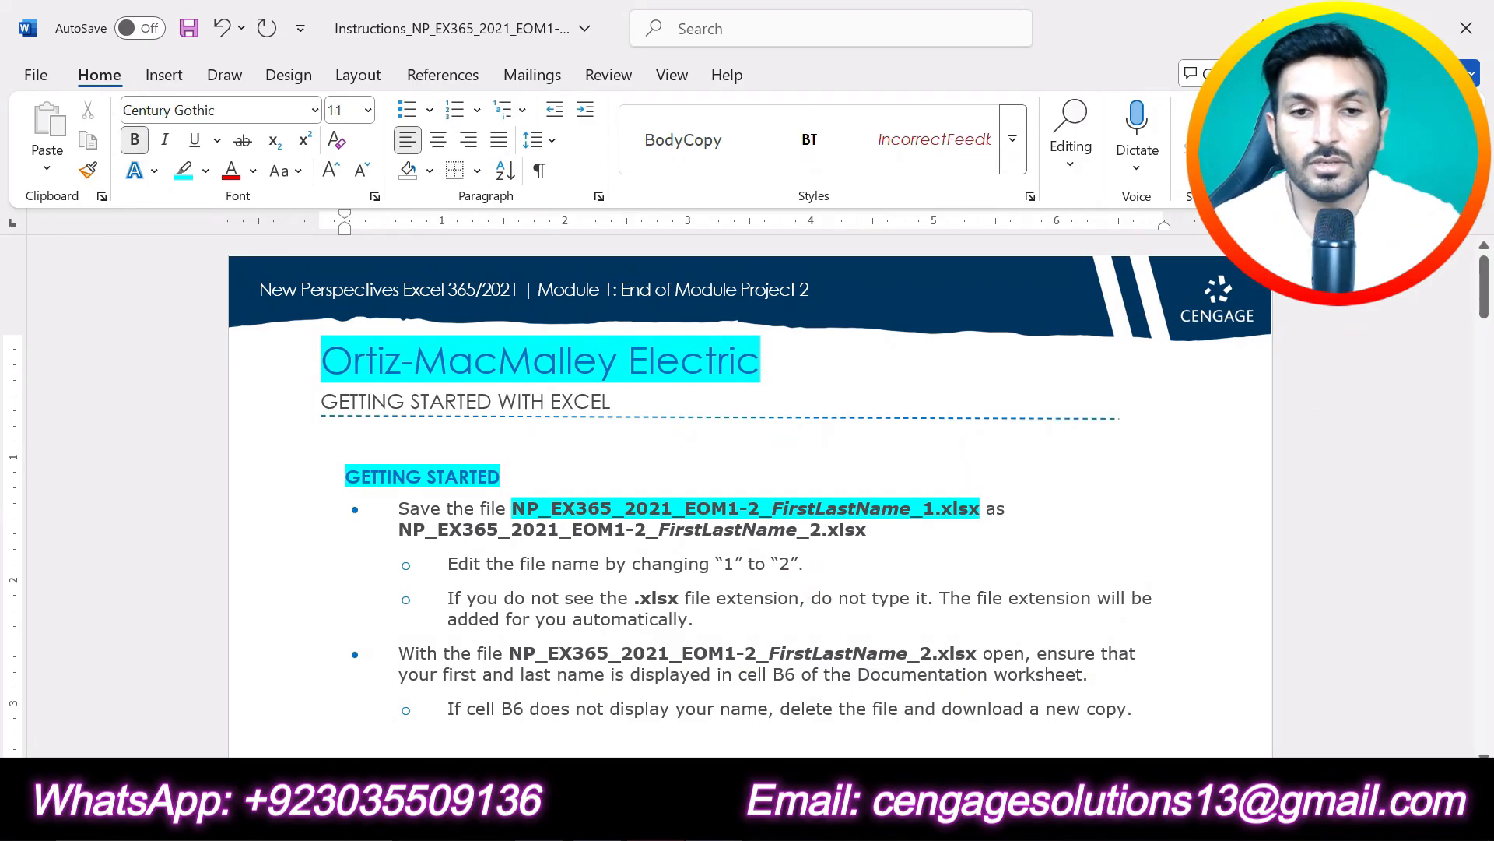
# - Go back to the browser and open the downloaded EOM1-2 start workbook in Excel
pyautogui.click(1463, 21)
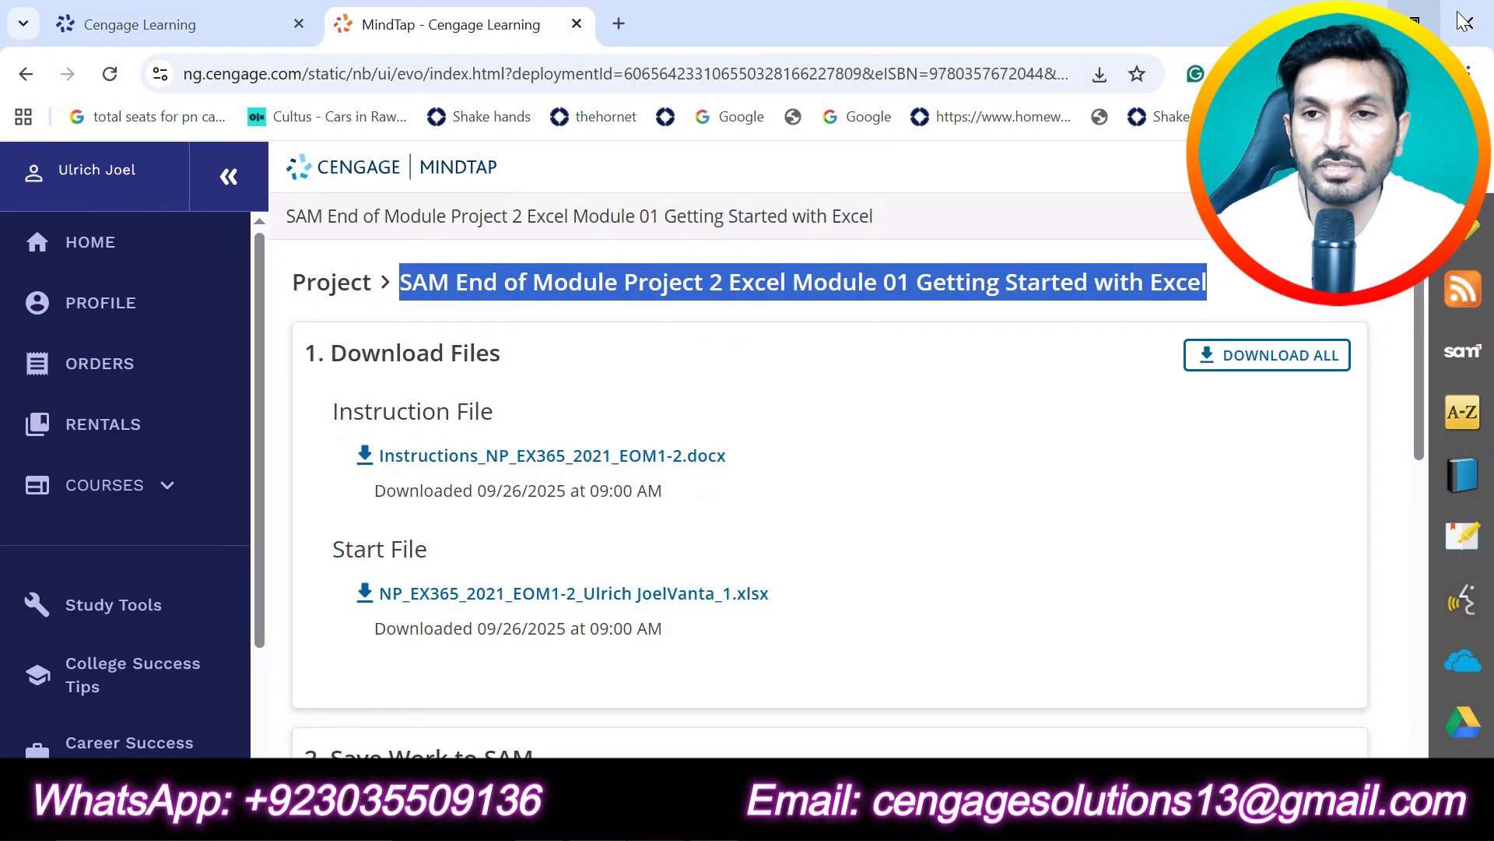
pyautogui.click(1099, 74)
pyautogui.click(1130, 196)
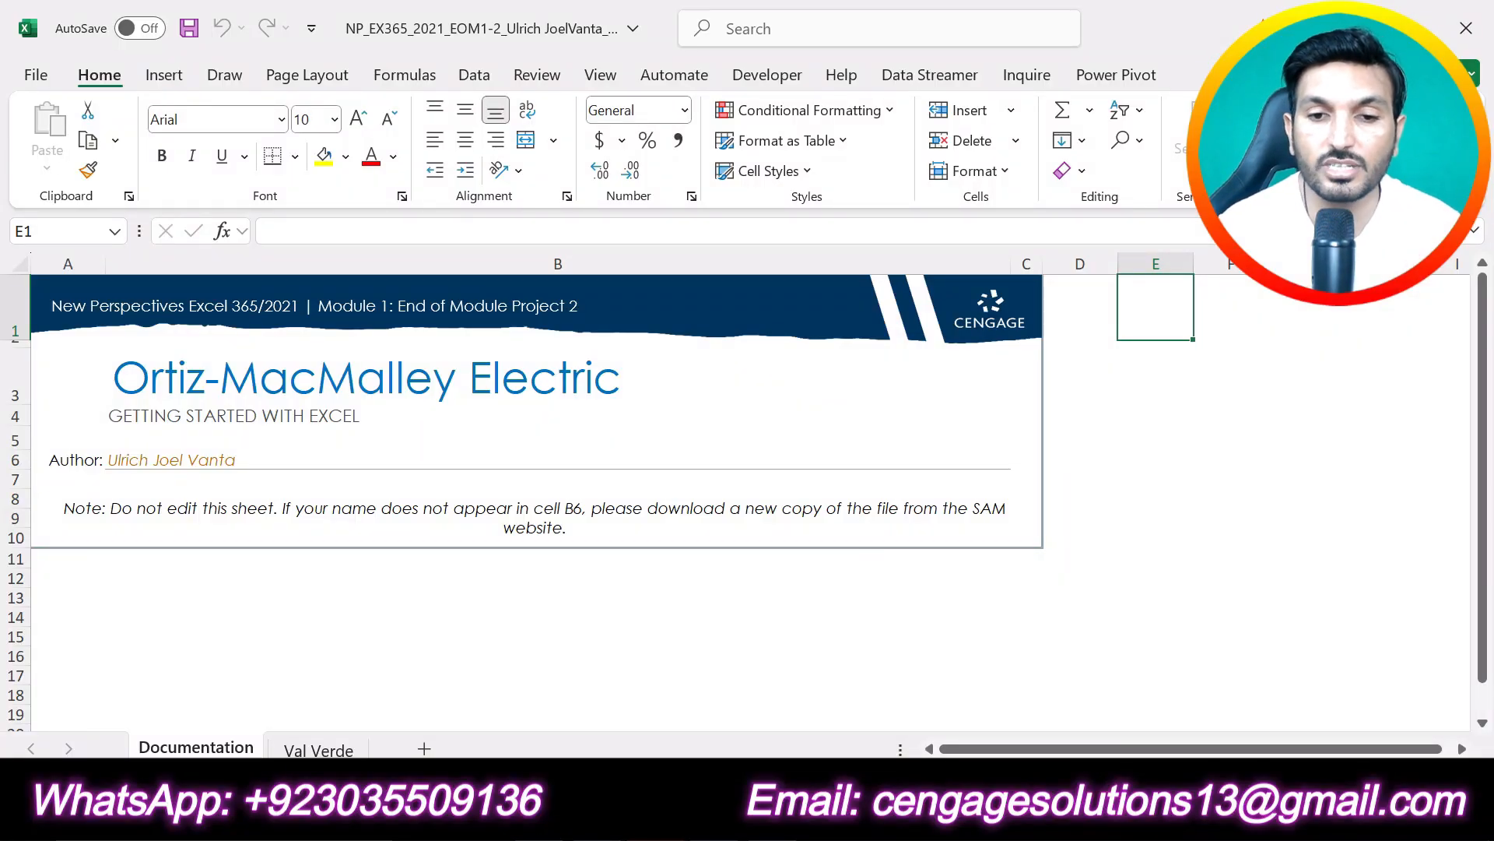
# - Return to the Word instructions and highlight the "PROJECT STEPS" heading in cyan
pyautogui.hotkey('alt', 'Tab')
pyautogui.scroll(-3, 750, 495)
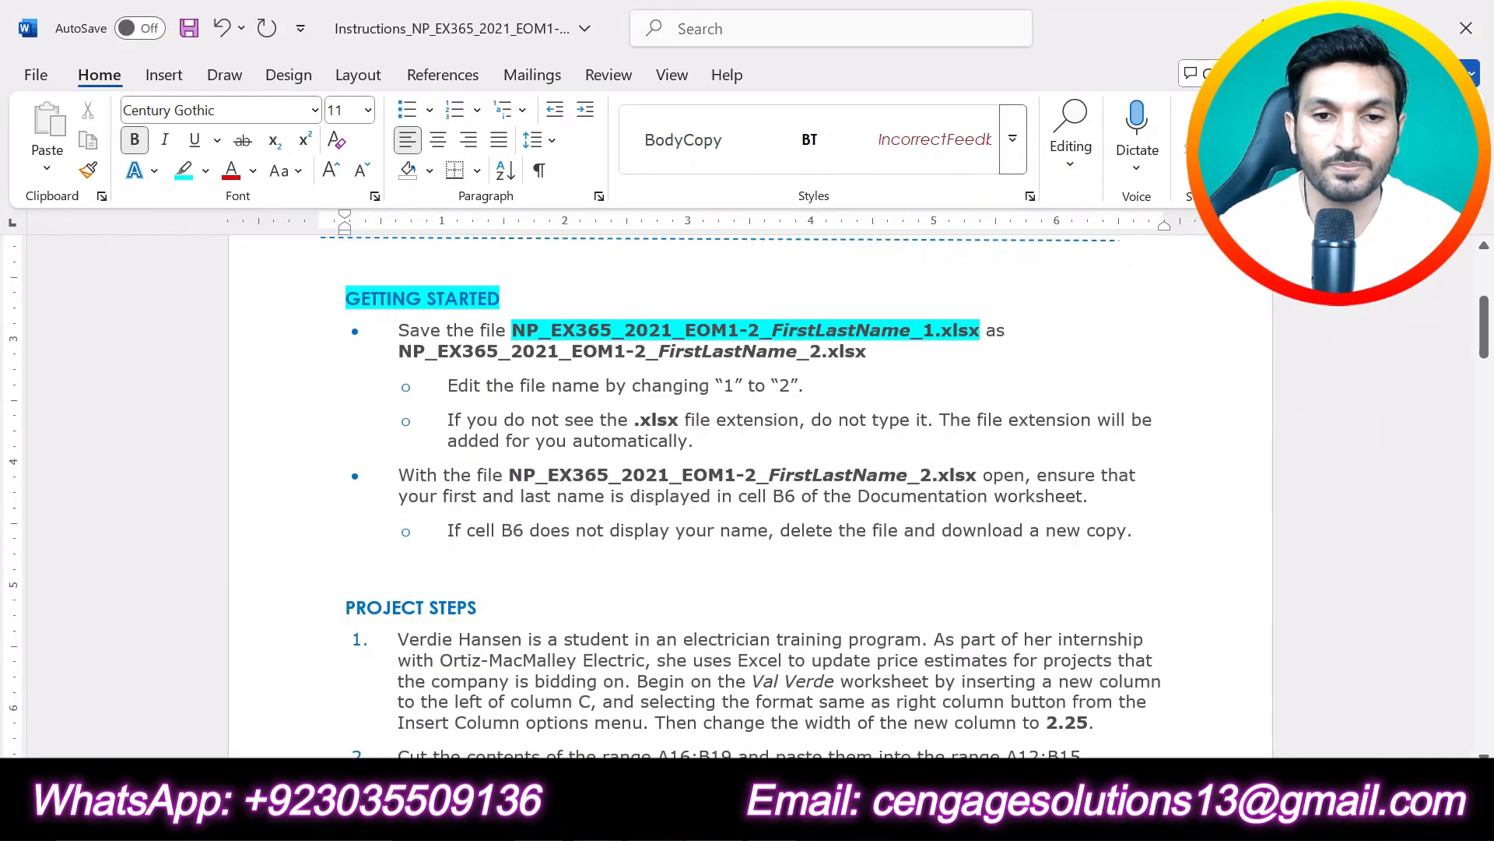
pyautogui.scroll(3, 750, 495)
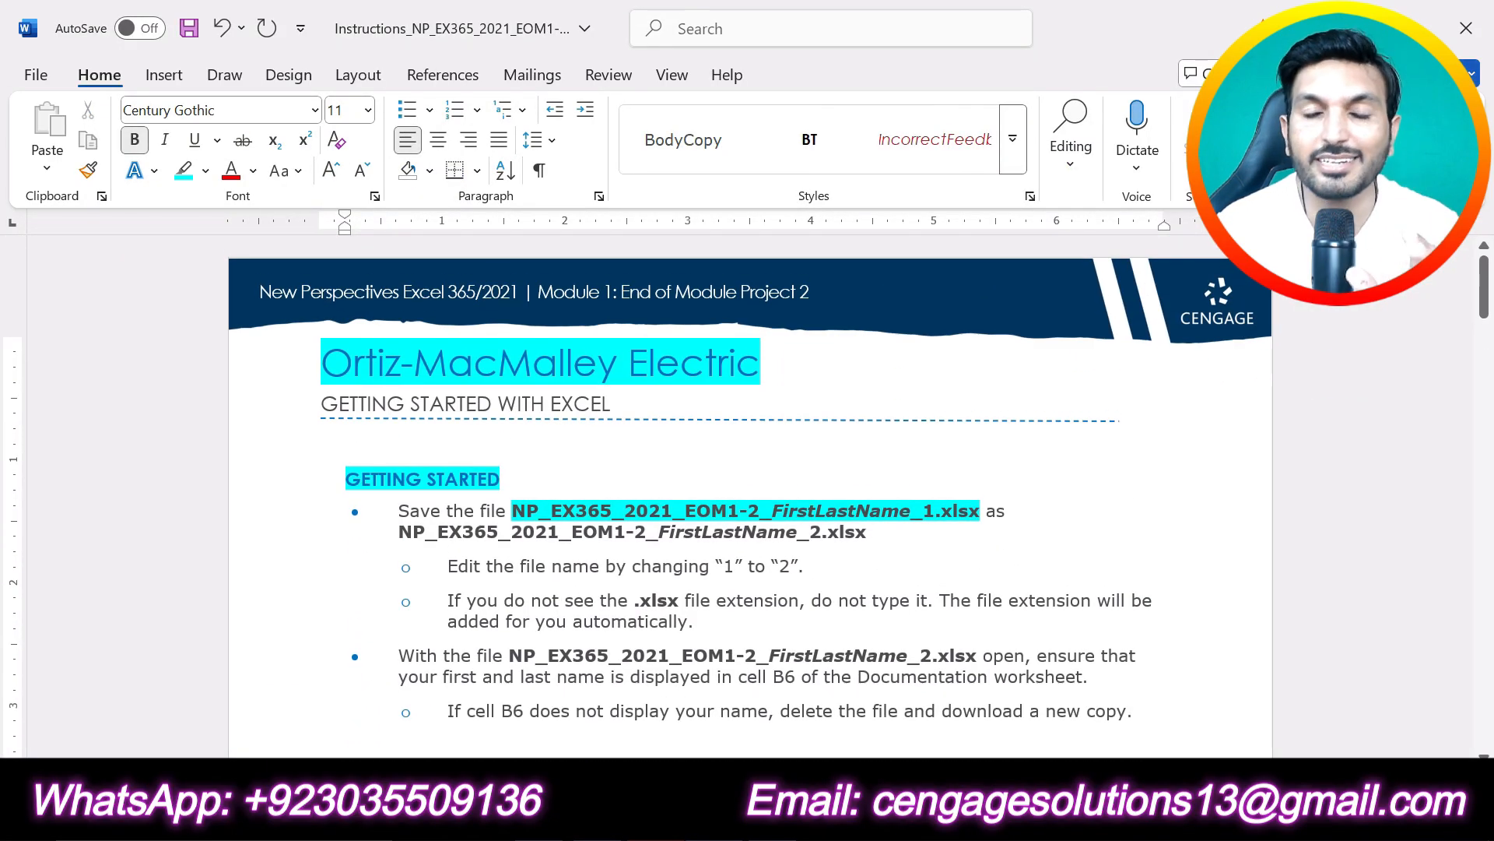
pyautogui.scroll(-3, 750, 495)
pyautogui.moveTo(511, 544); pyautogui.dragTo(346, 545)
pyautogui.scroll(-15, 750, 495)
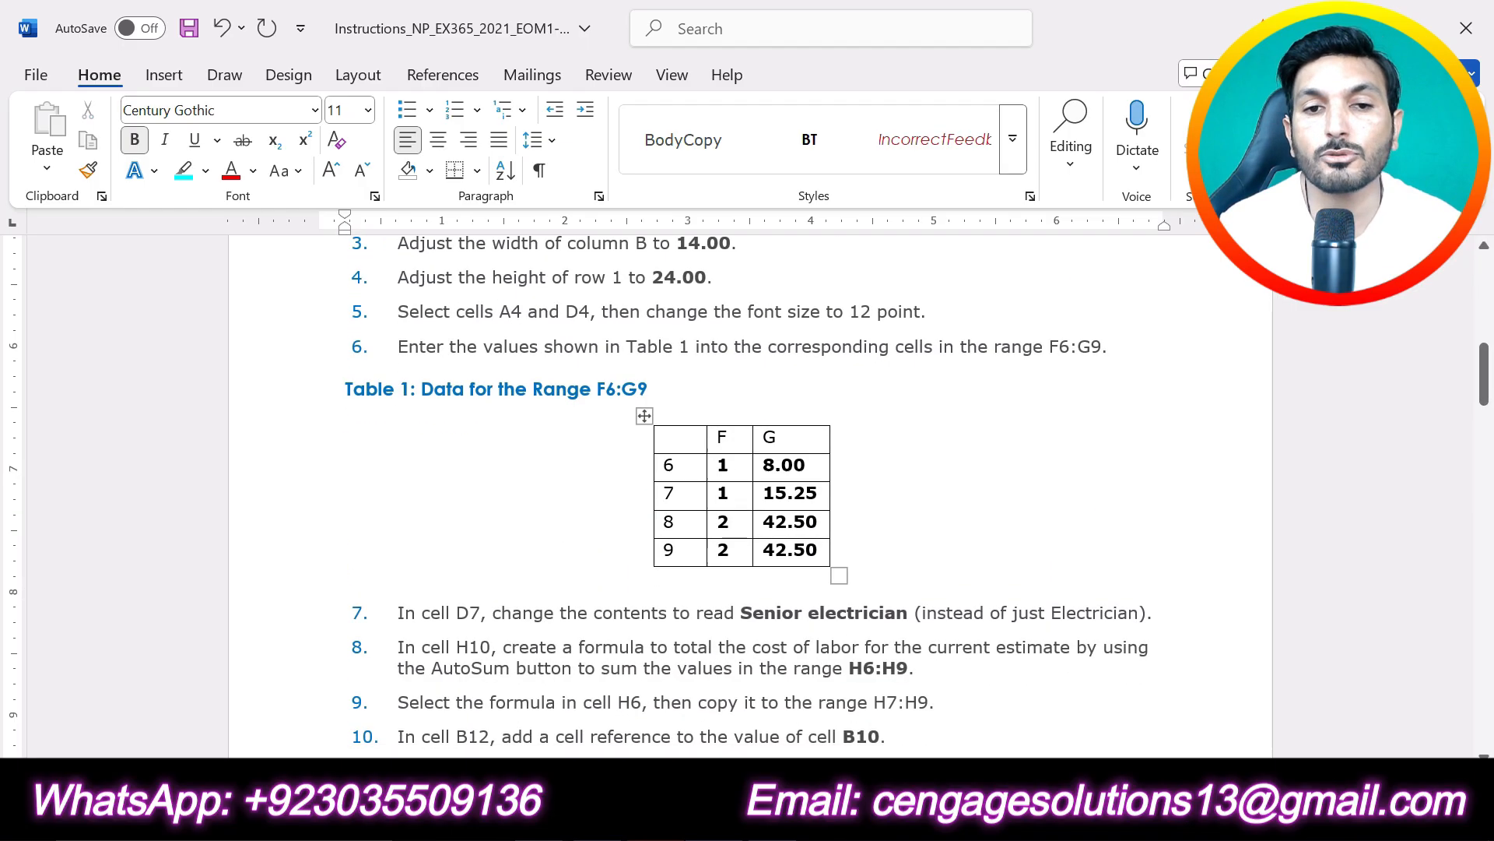
pyautogui.scroll(15, 750, 495)
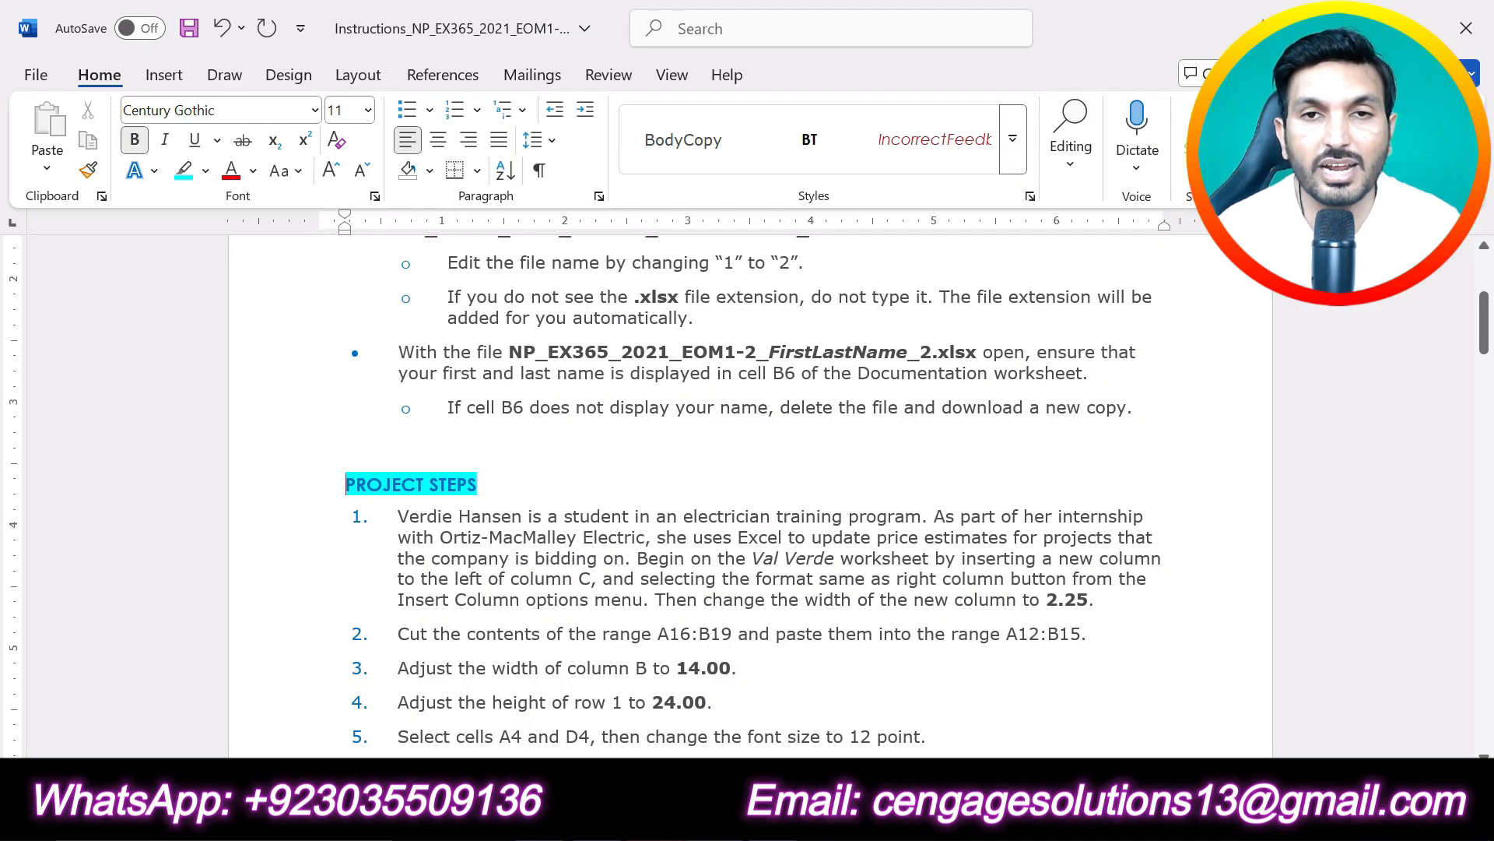
# - Highlight the whole paragraph of project step 1 in yellow
pyautogui.scroll(-3, 747, 498)
pyautogui.click(838, 540)
pyautogui.moveTo(1097, 478); pyautogui.dragTo(397, 393)
pyautogui.click(479, 363)
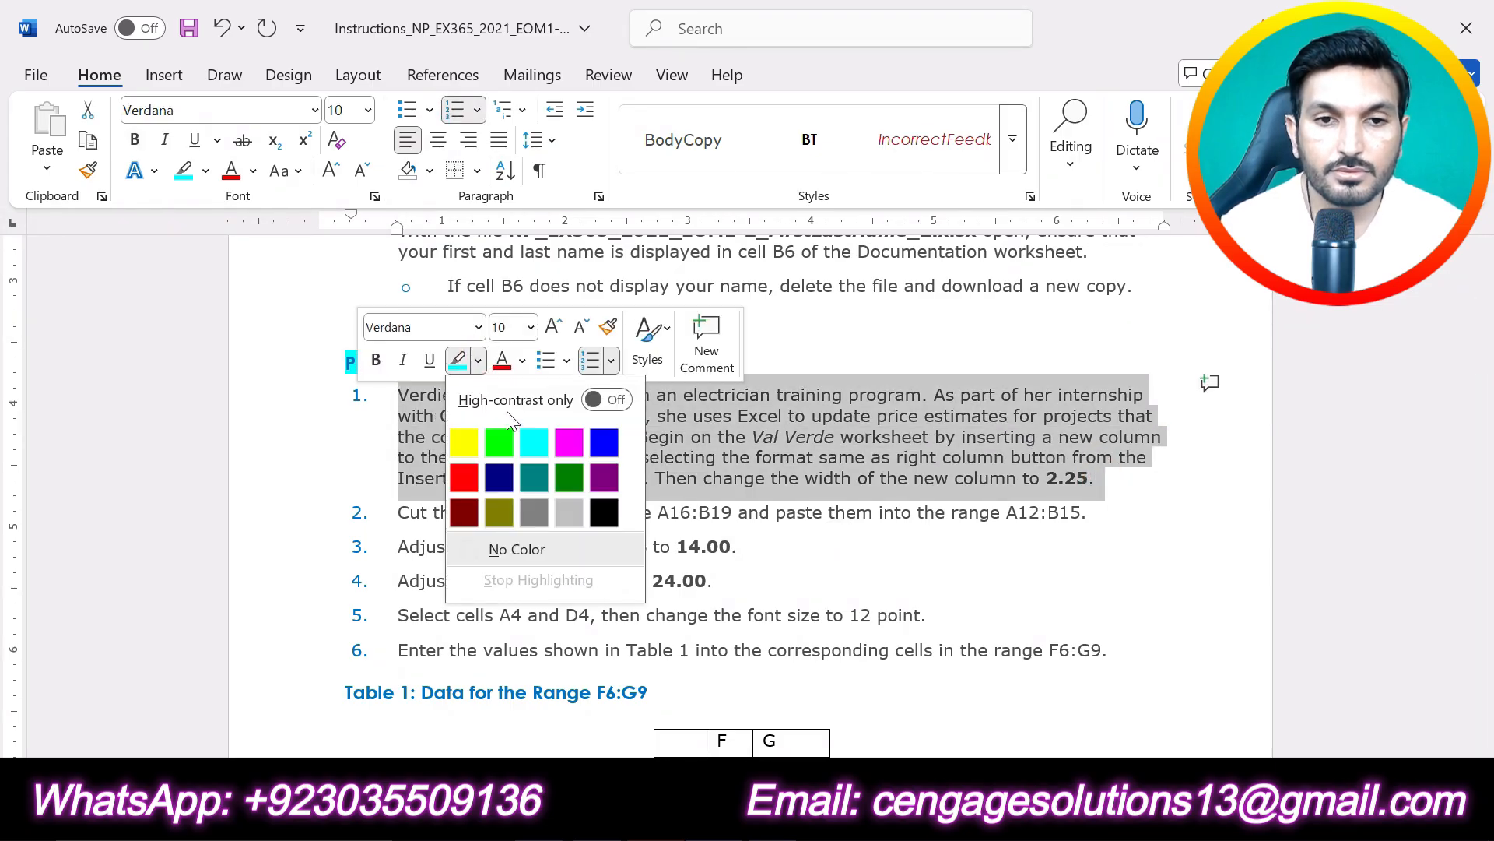
pyautogui.click(464, 441)
pyautogui.click(768, 507)
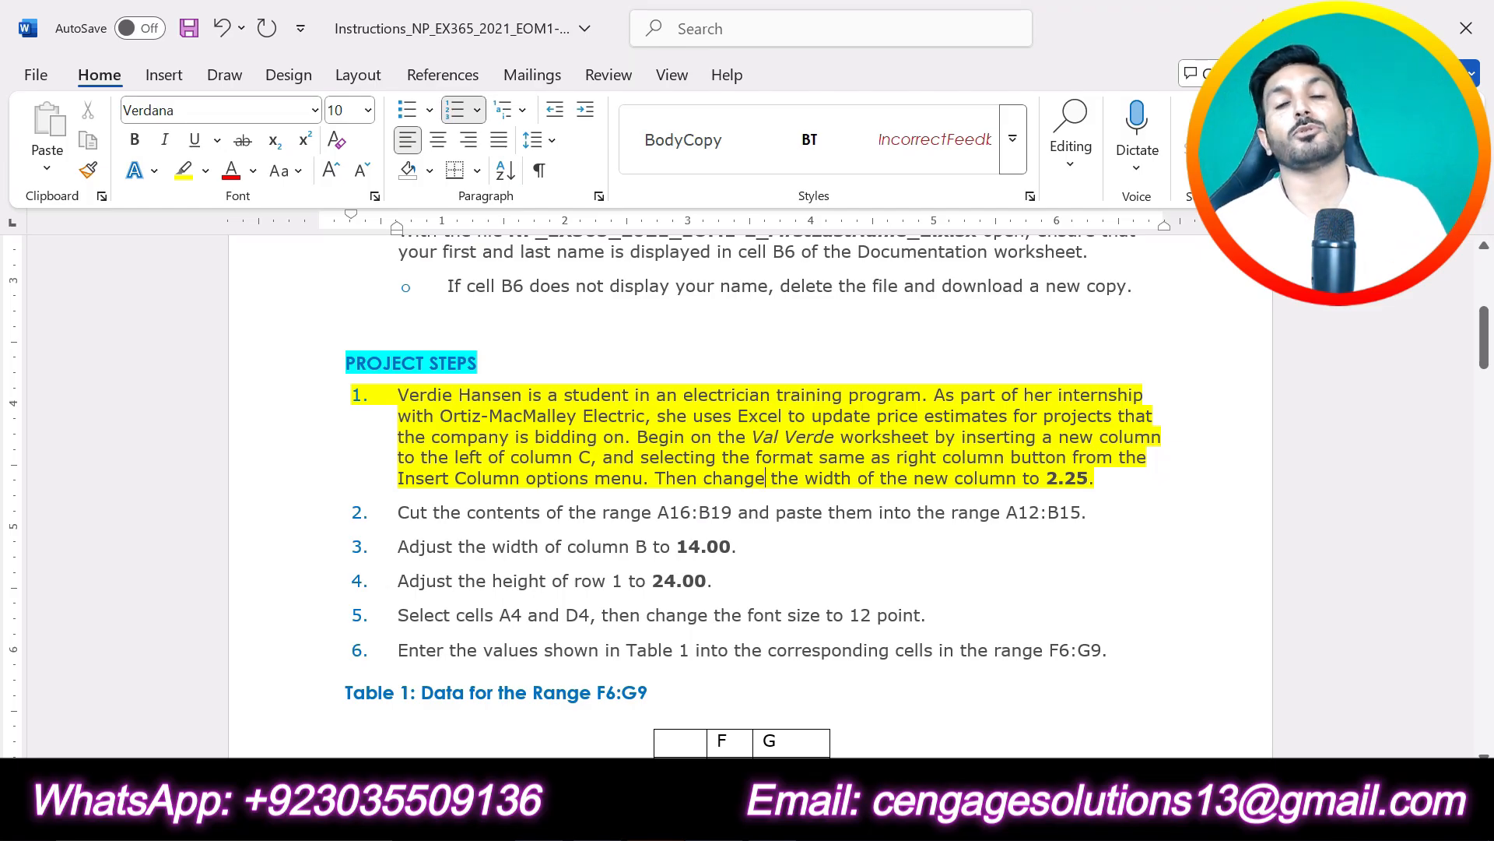
# - In the Excel workbook's Val Verde worksheet, insert a new column left of column C using the Format Same As Right option
pyautogui.hotkey('alt', 'Tab')
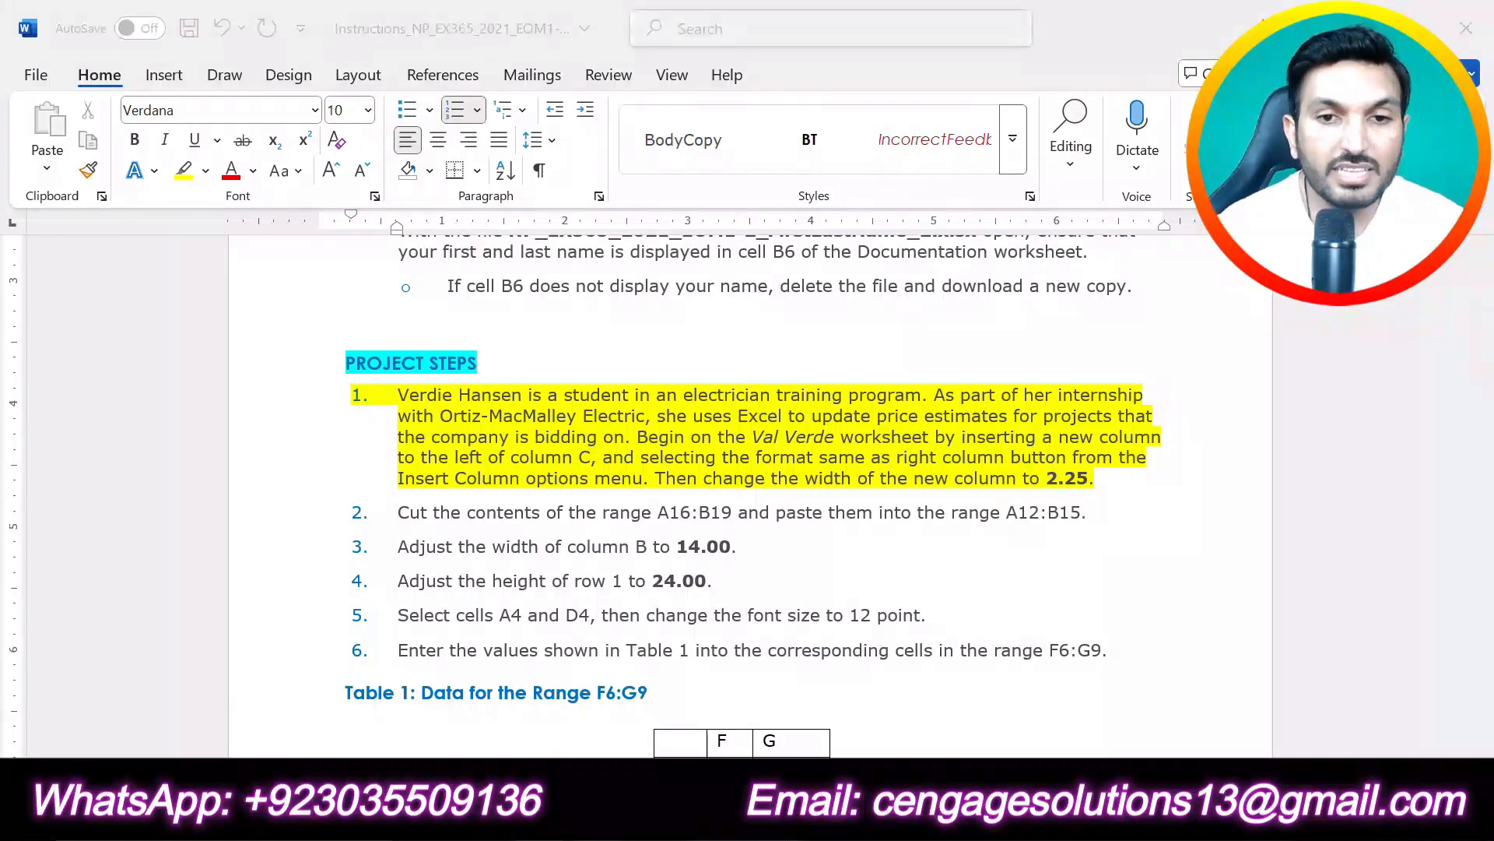
pyautogui.click(319, 749)
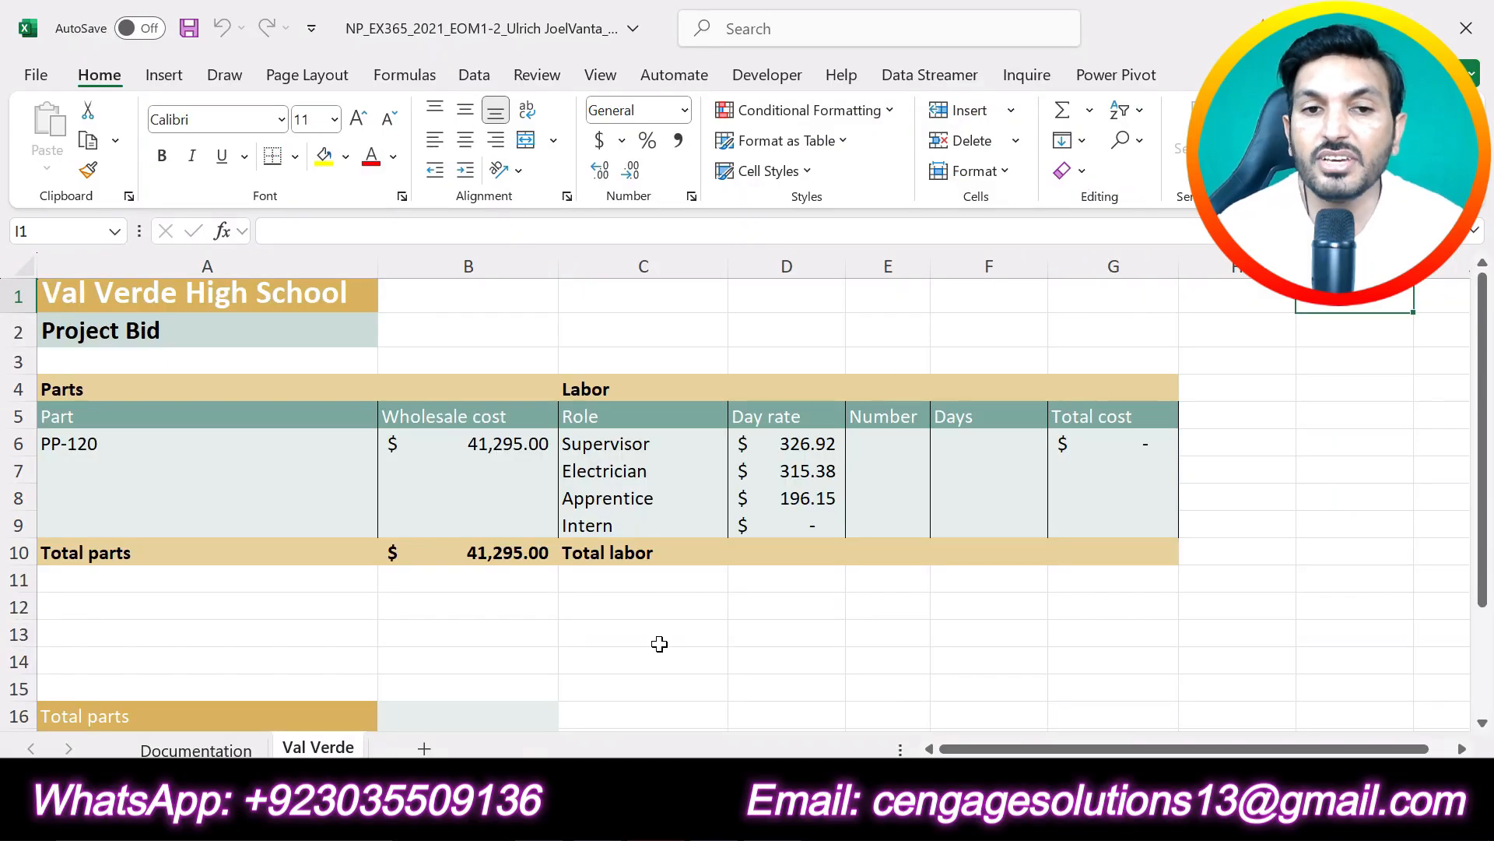
pyautogui.click(652, 259)
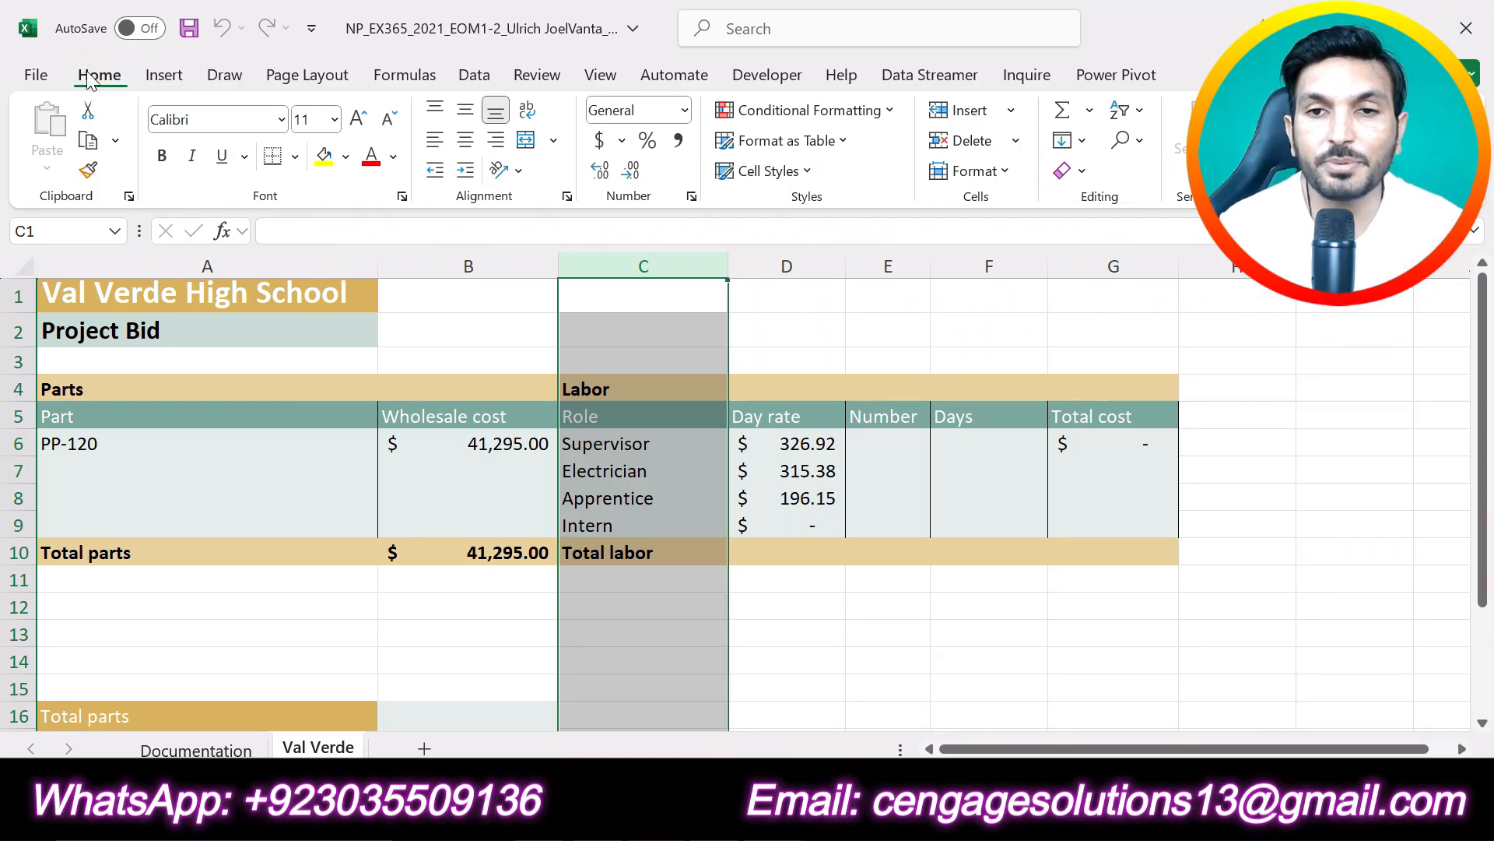
pyautogui.click(1011, 110)
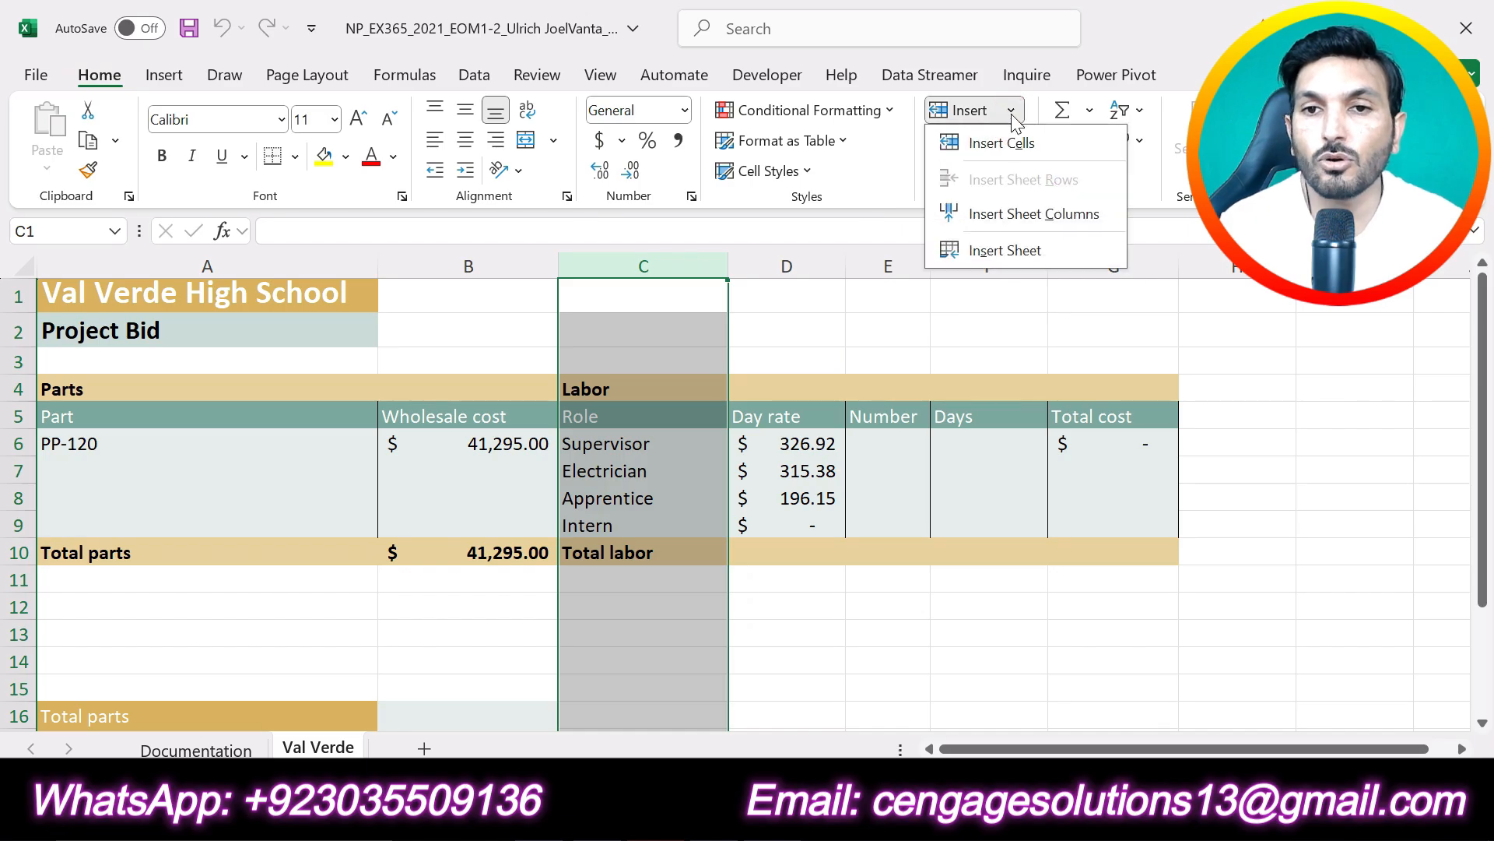
pyautogui.click(1016, 214)
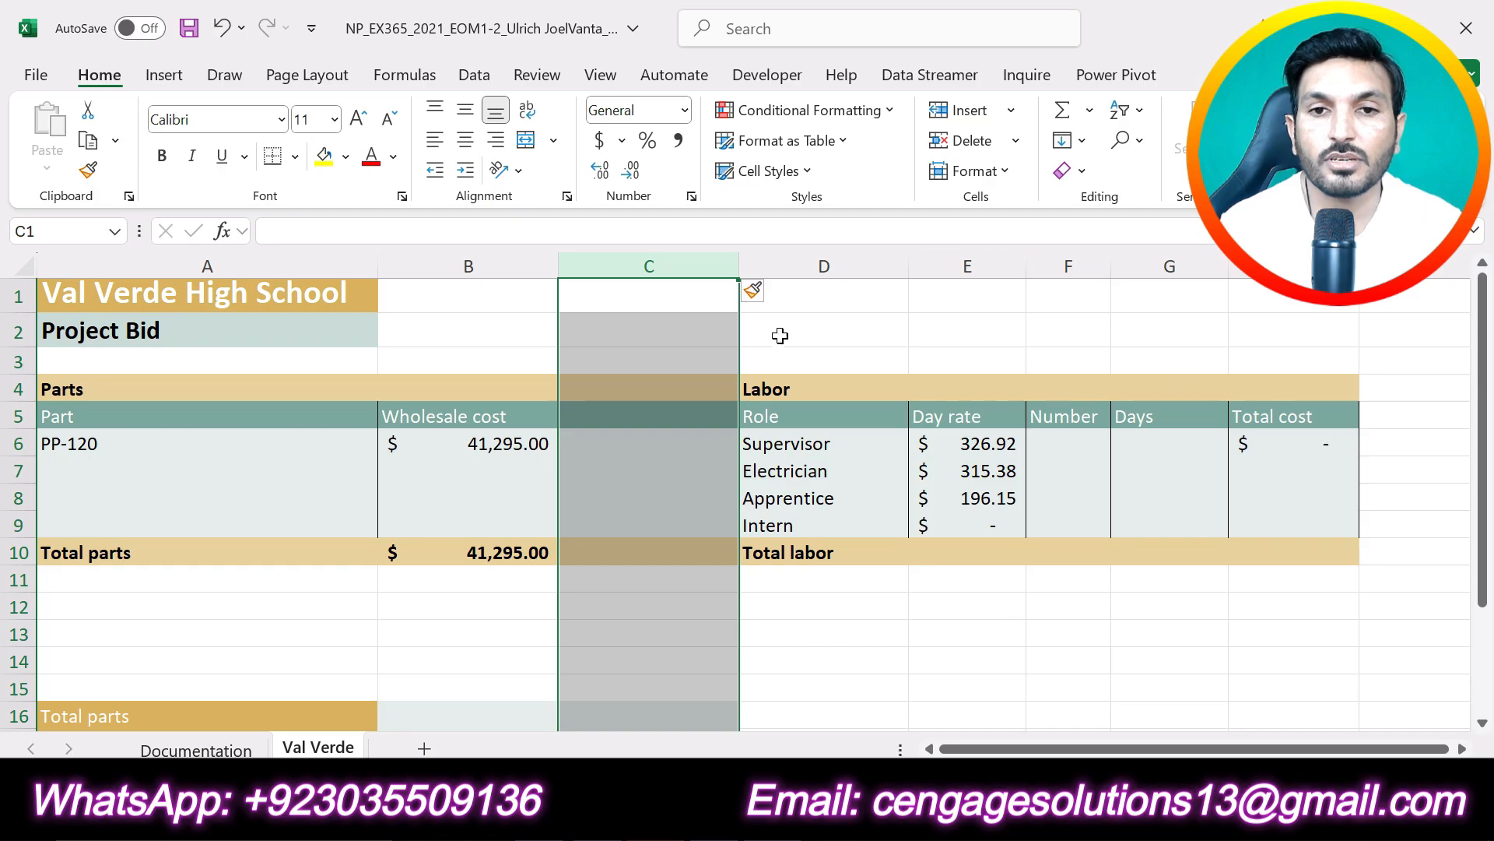
pyautogui.click(771, 294)
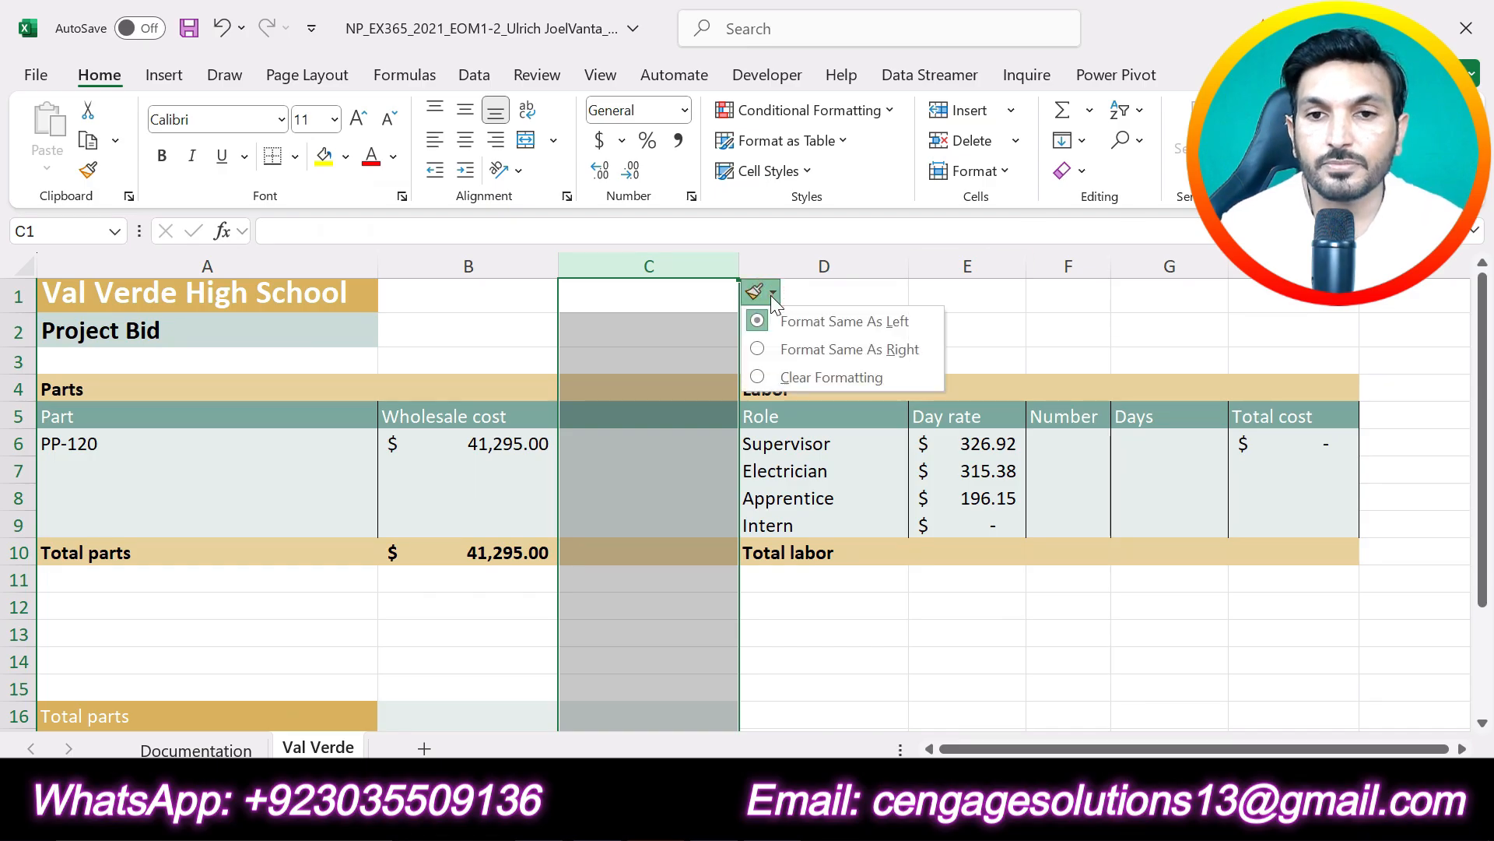
pyautogui.click(828, 348)
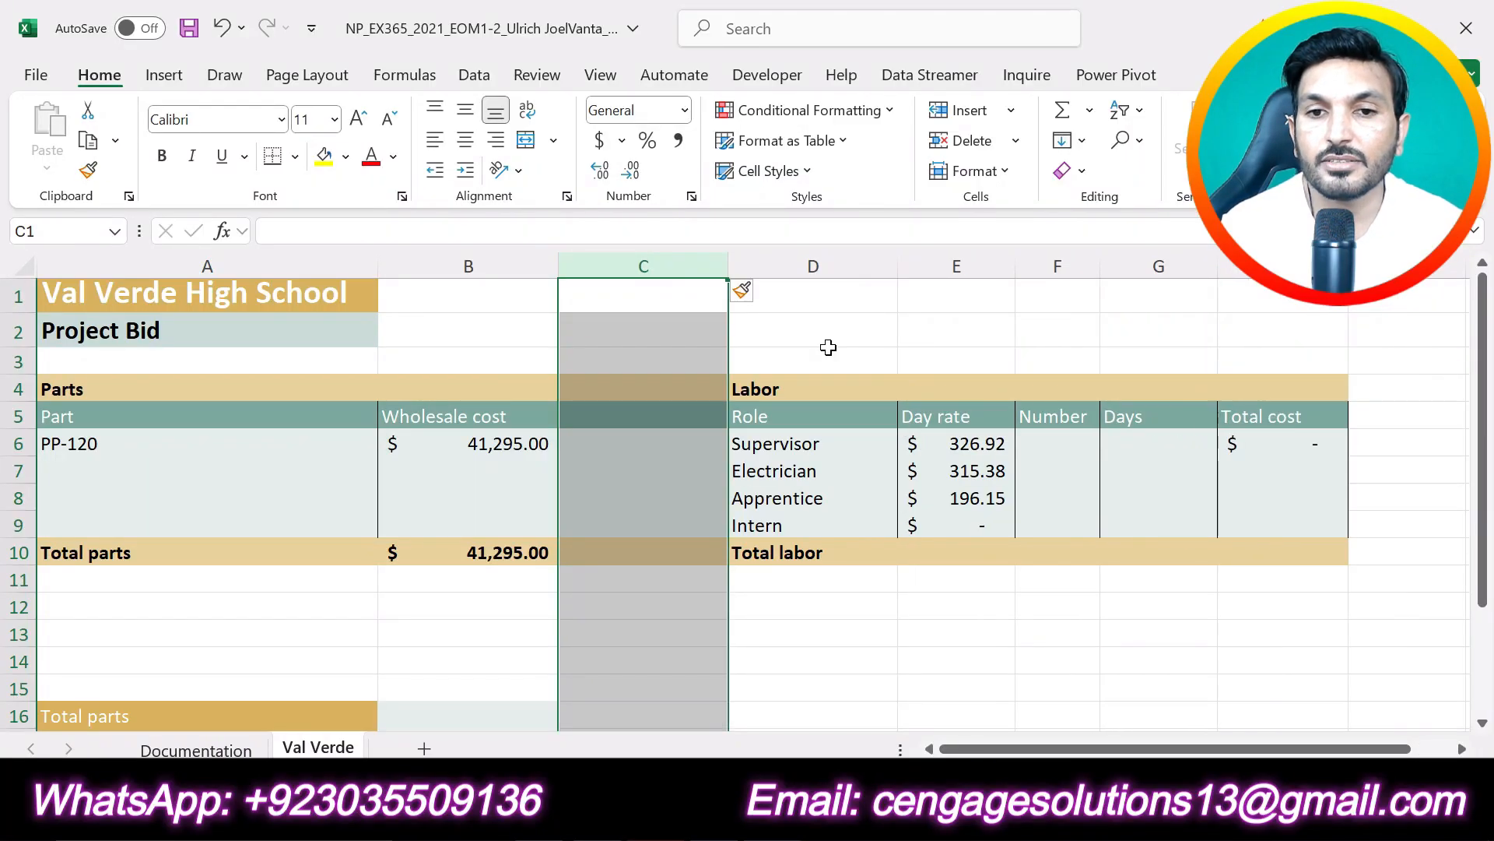
pyautogui.click(865, 328)
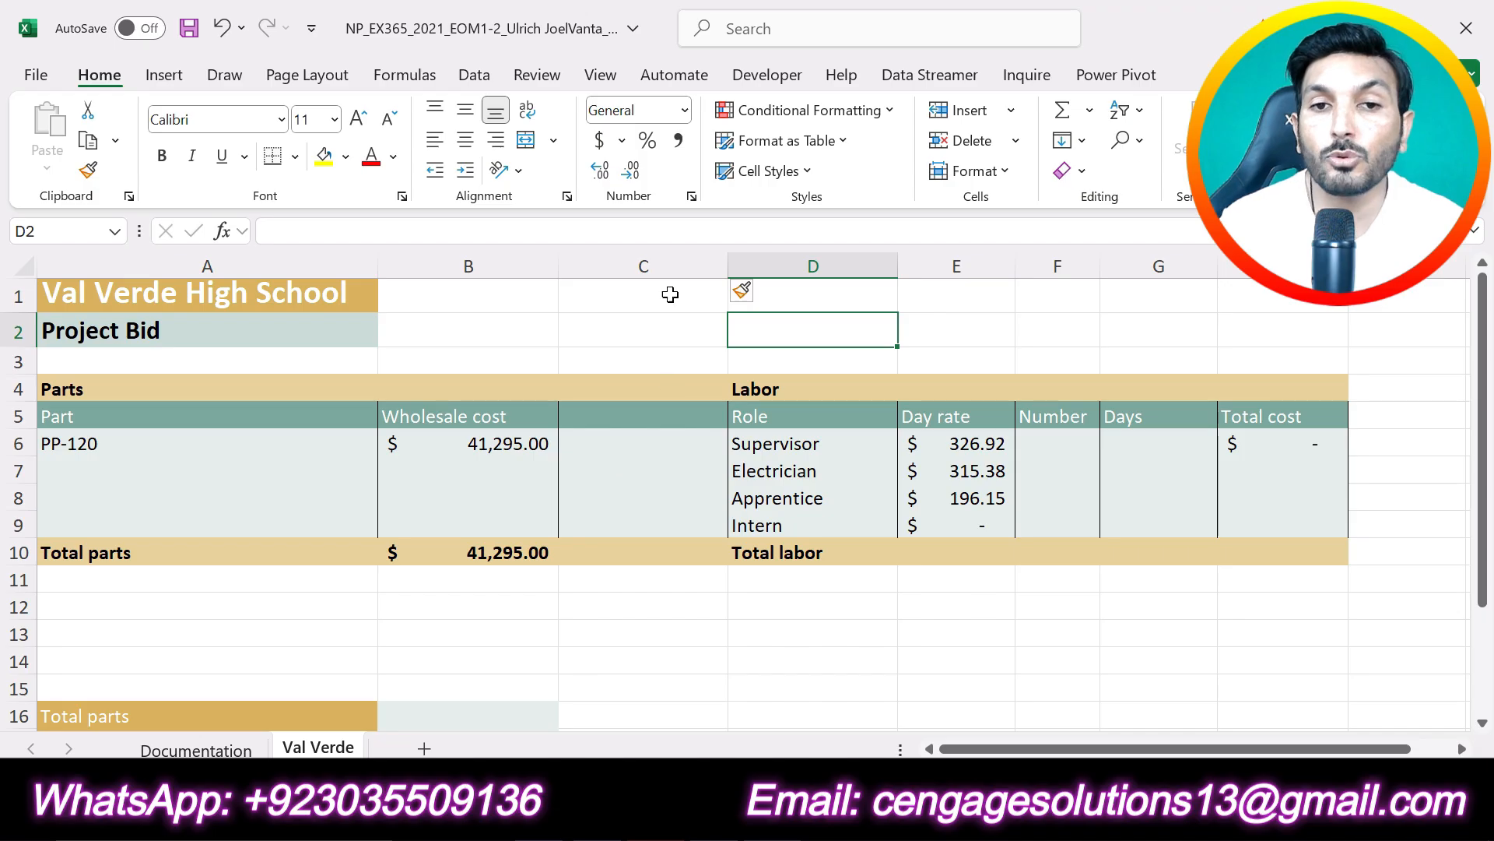
# - Set the width of the new column C to 2.25
pyautogui.click(681, 260)
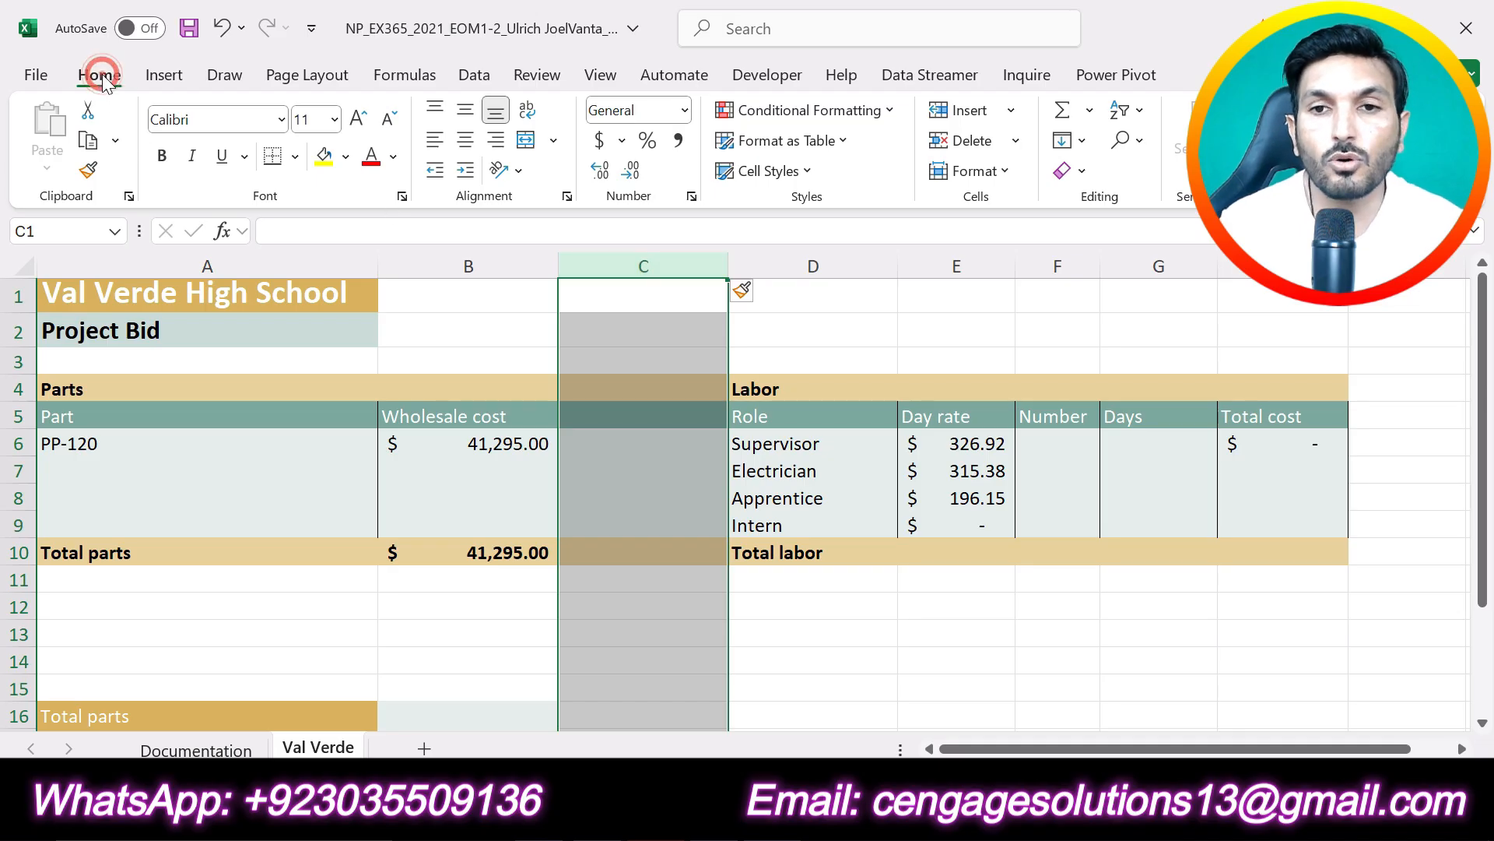
pyautogui.click(1009, 171)
pyautogui.click(1017, 313)
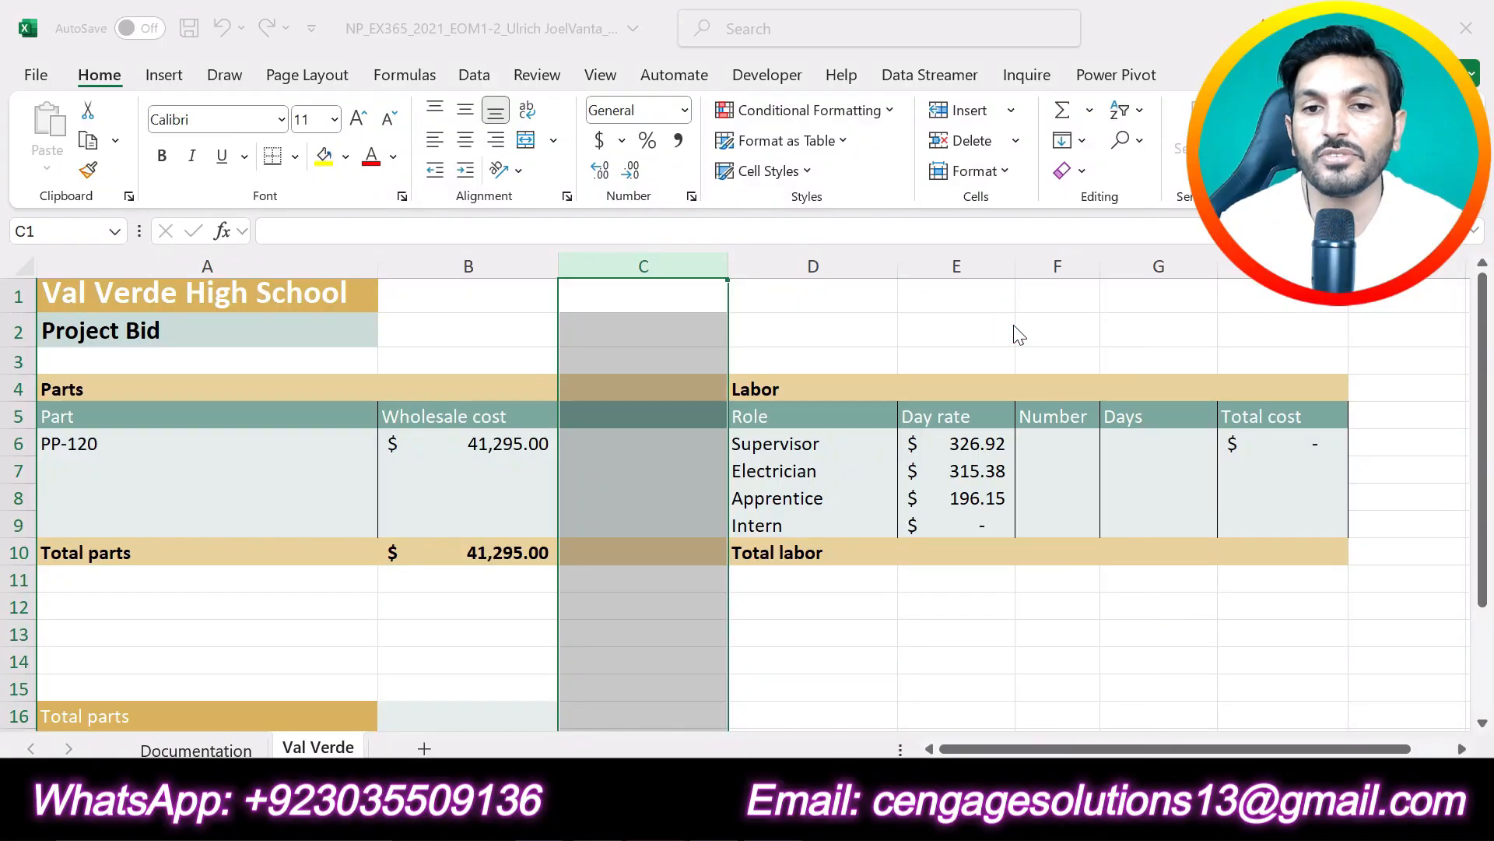
pyautogui.write('2.25')
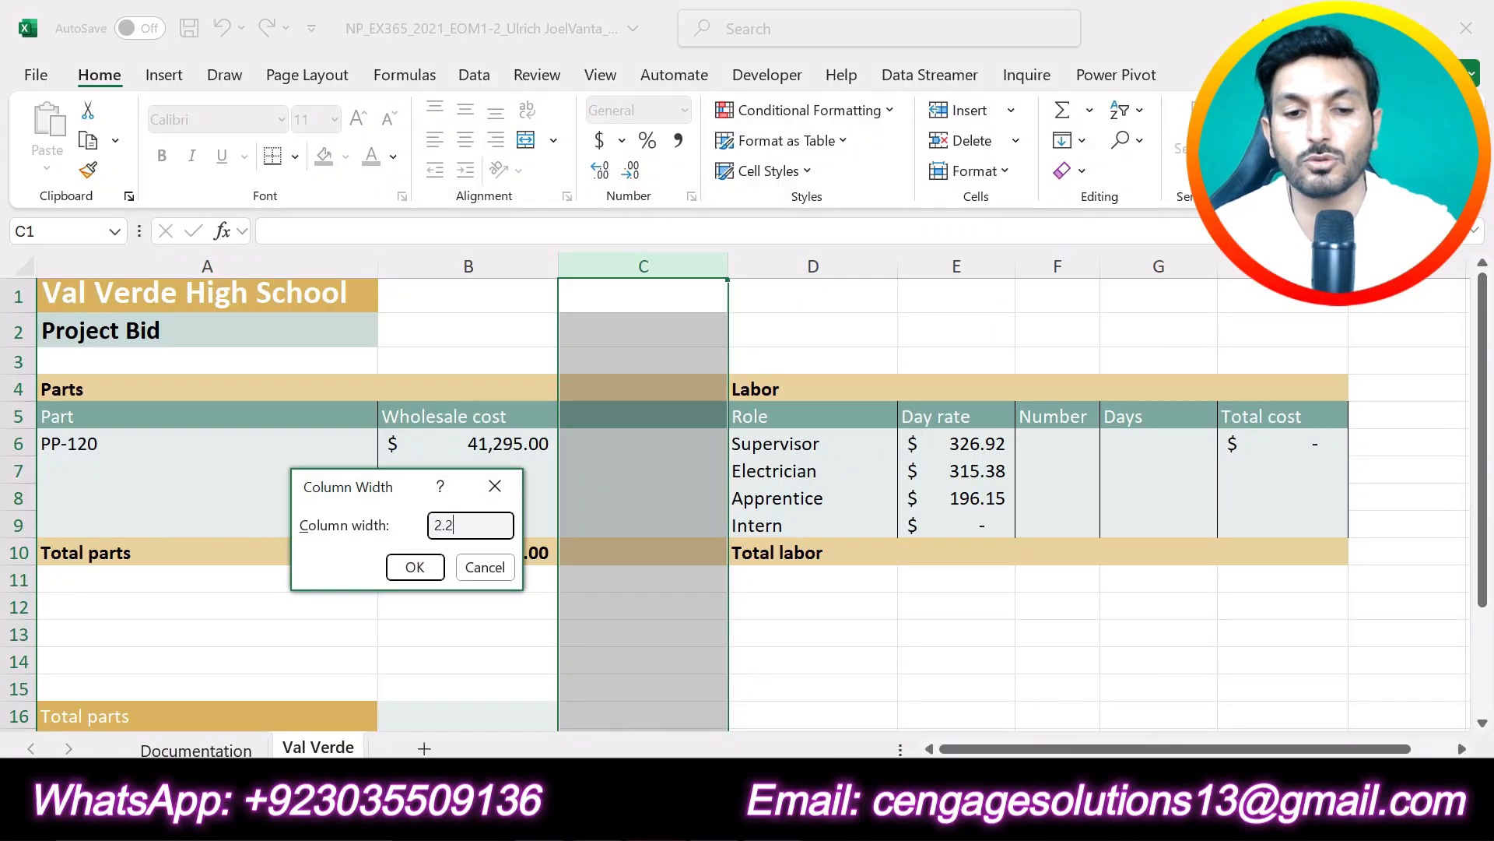
pyautogui.click(415, 567)
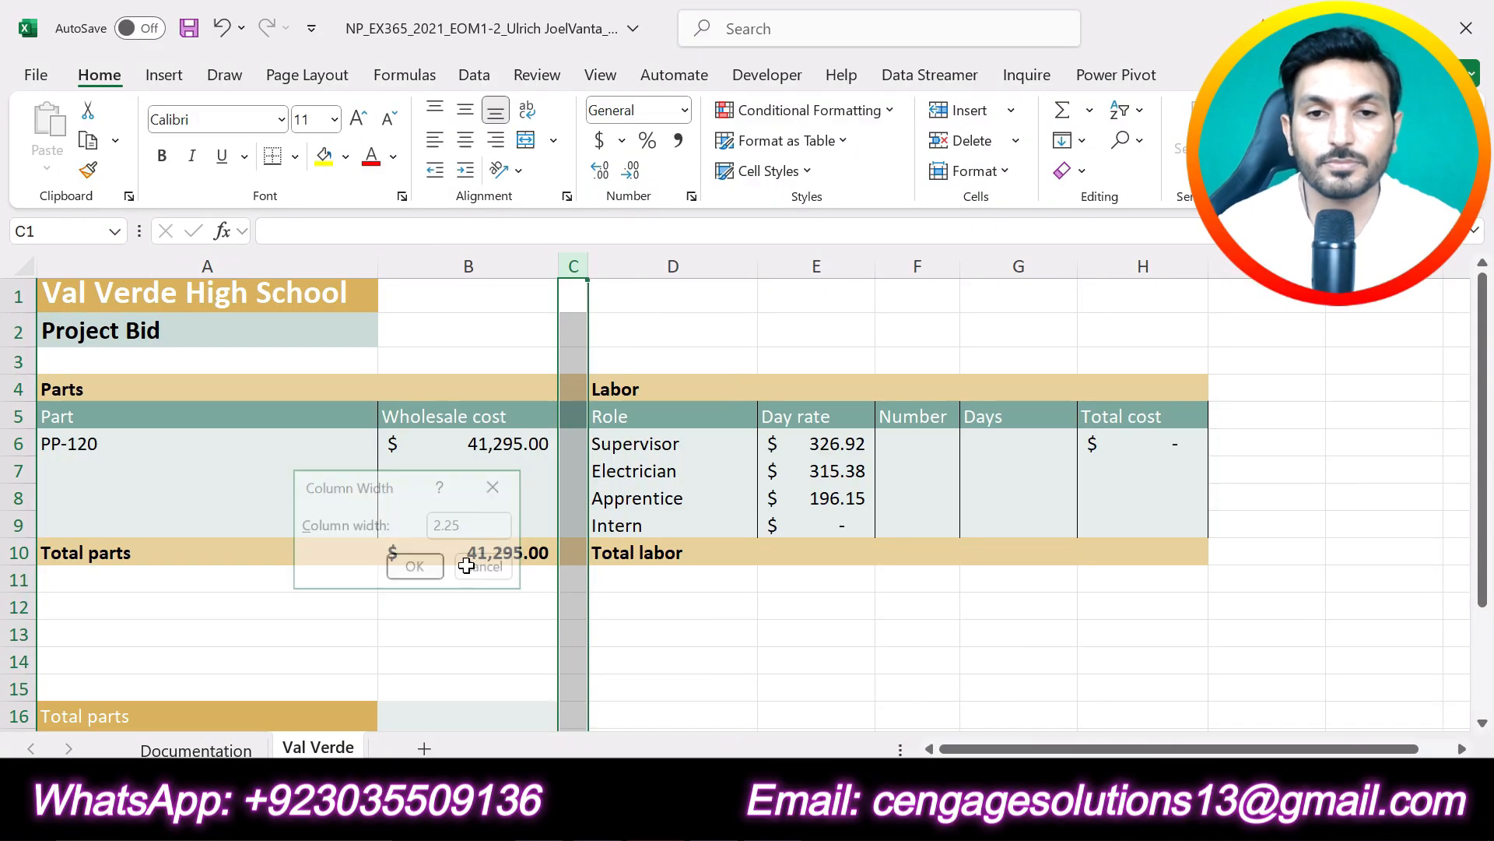
pyautogui.click(760, 662)
# - Return to the Word instructions and remove the yellow highlight from project step 1
pyautogui.click(726, 813)
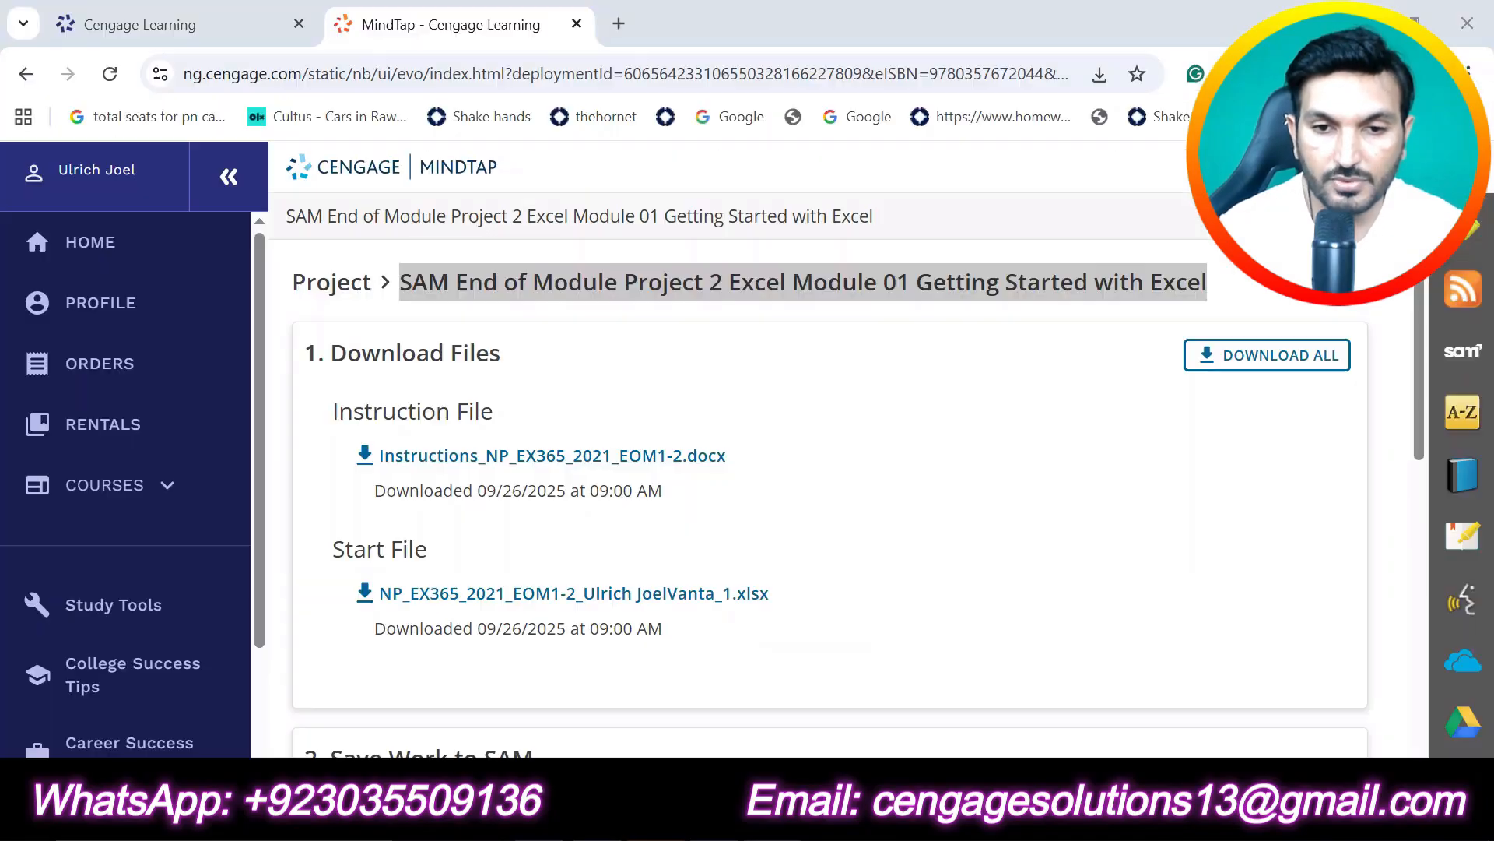
pyautogui.click(769, 813)
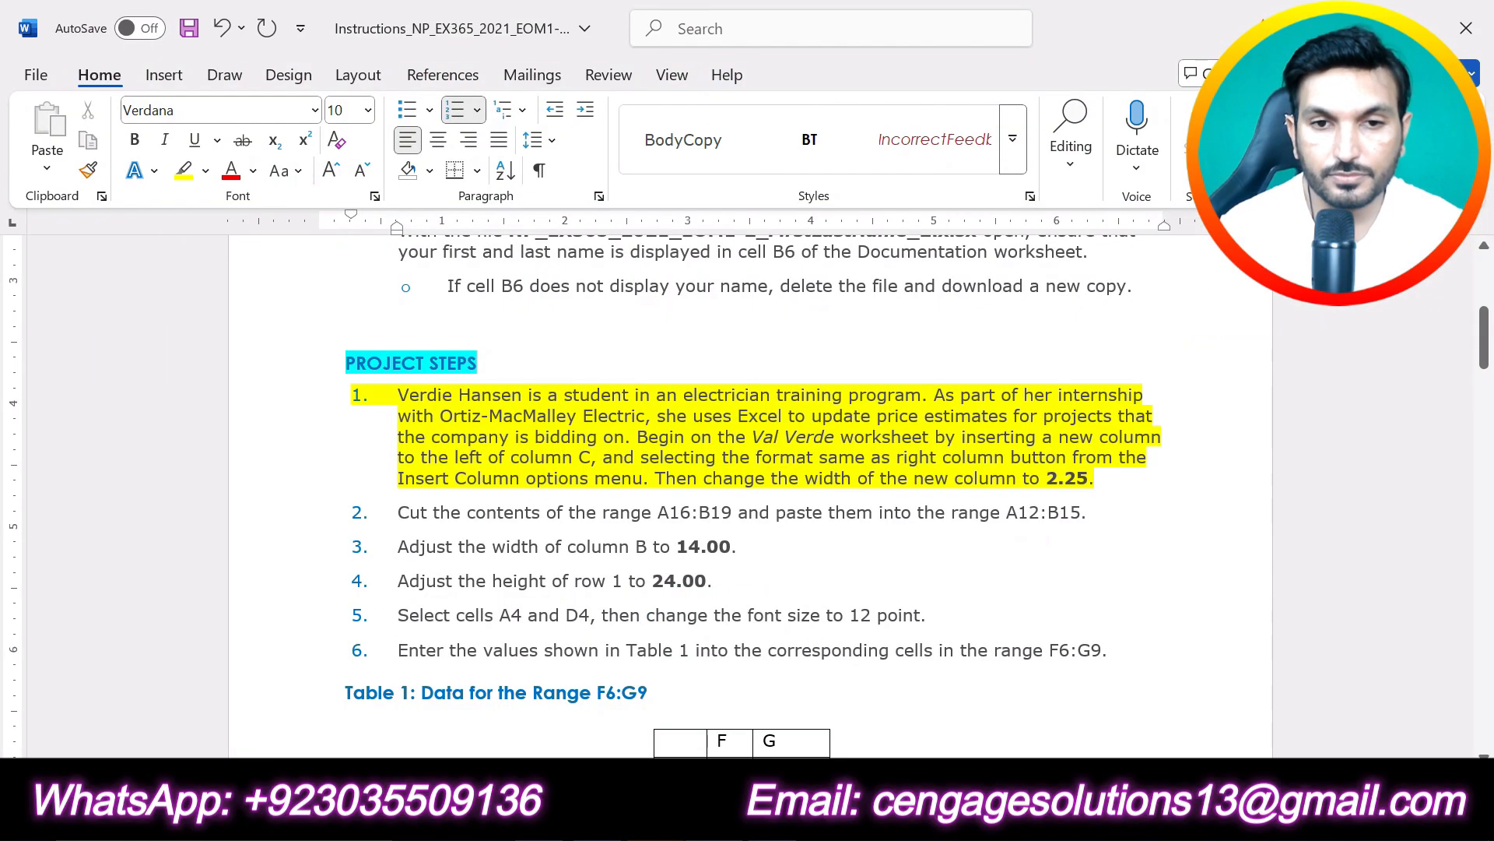
pyautogui.tripleClick(766, 478)
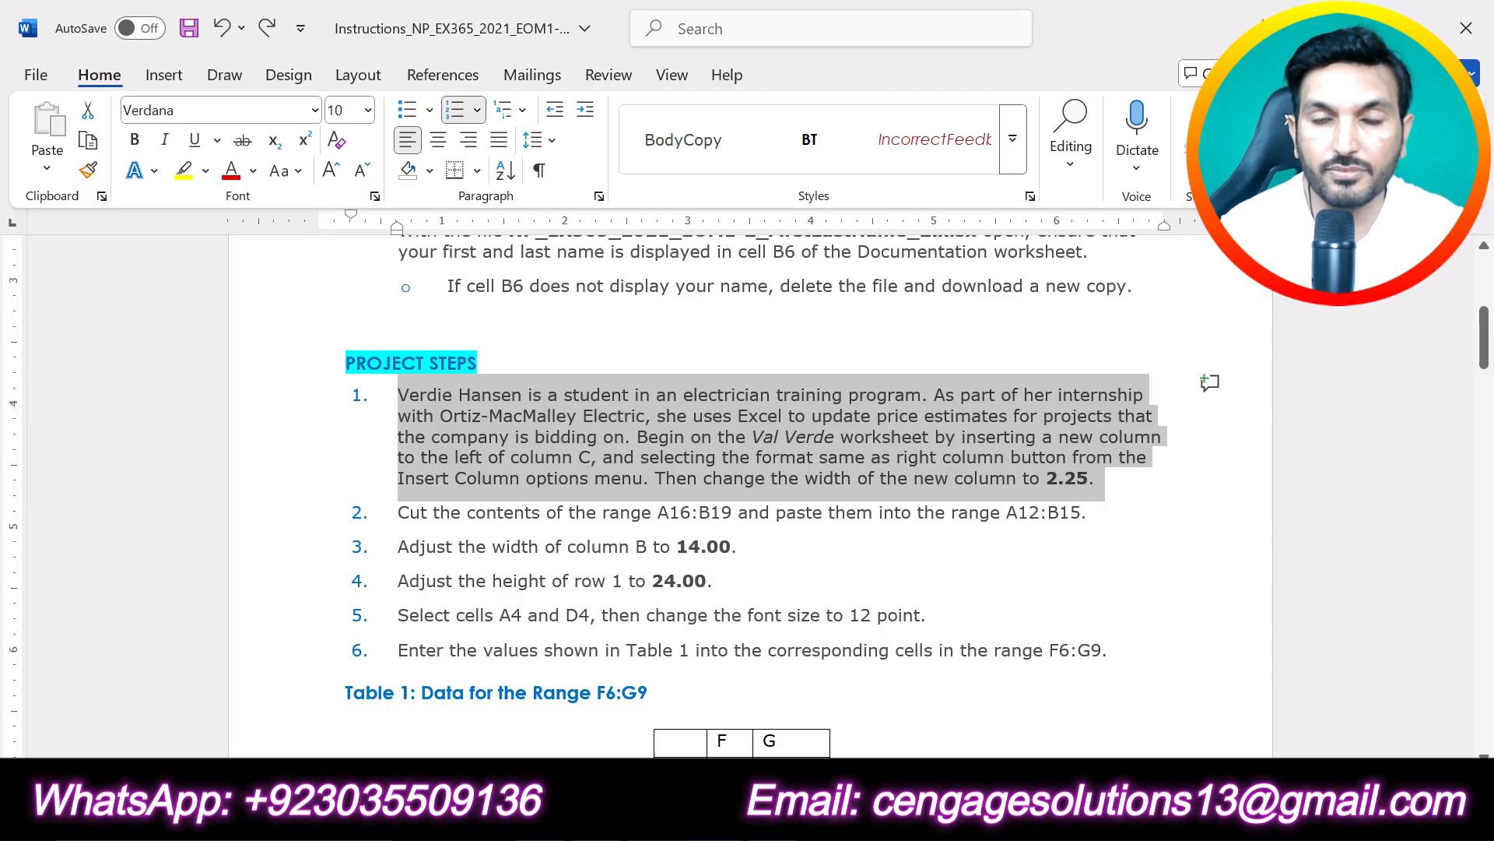
# - Highlight project step 2 in yellow, look over the Val Verde worksheet in Excel and return to the Word instructions
pyautogui.moveTo(1094, 514); pyautogui.dragTo(397, 514)
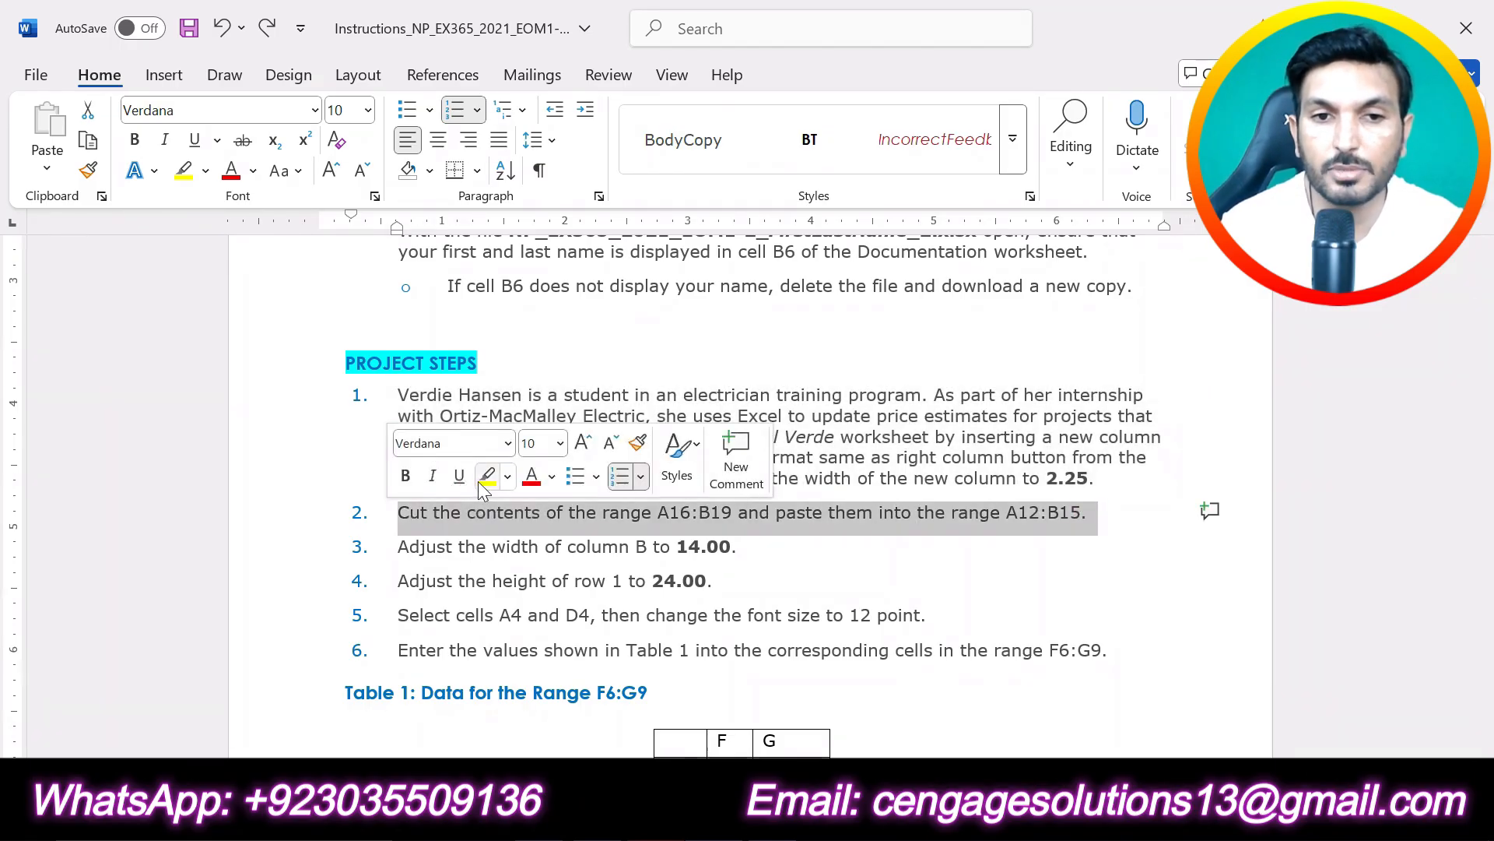
pyautogui.click(487, 476)
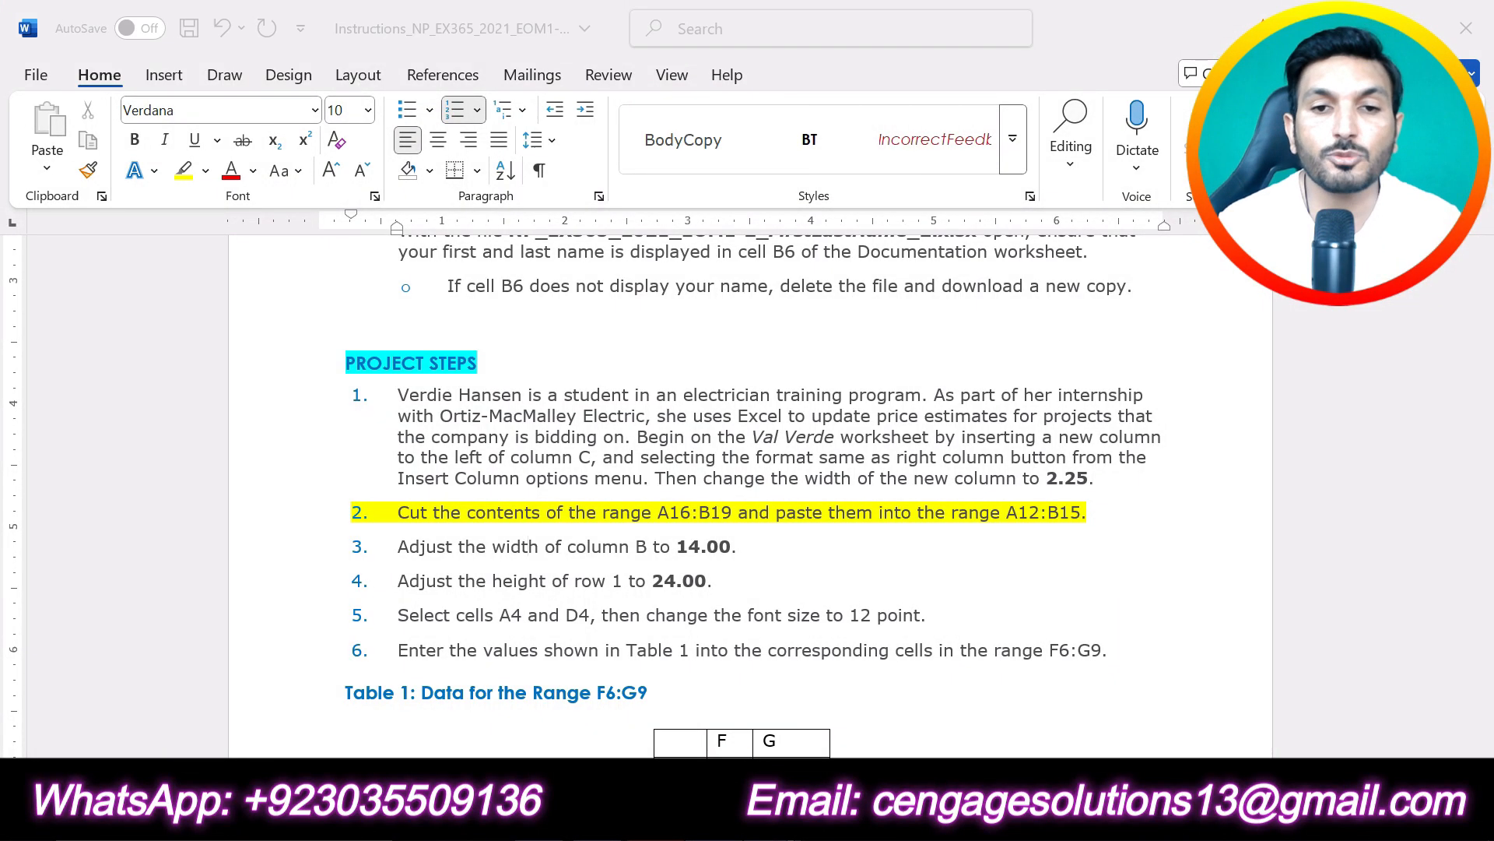
pyautogui.hotkey('alt', 'Tab')
pyautogui.scroll(-4, 947, 640)
pyautogui.scroll(3, 947, 640)
pyautogui.scroll(1, 810, 664)
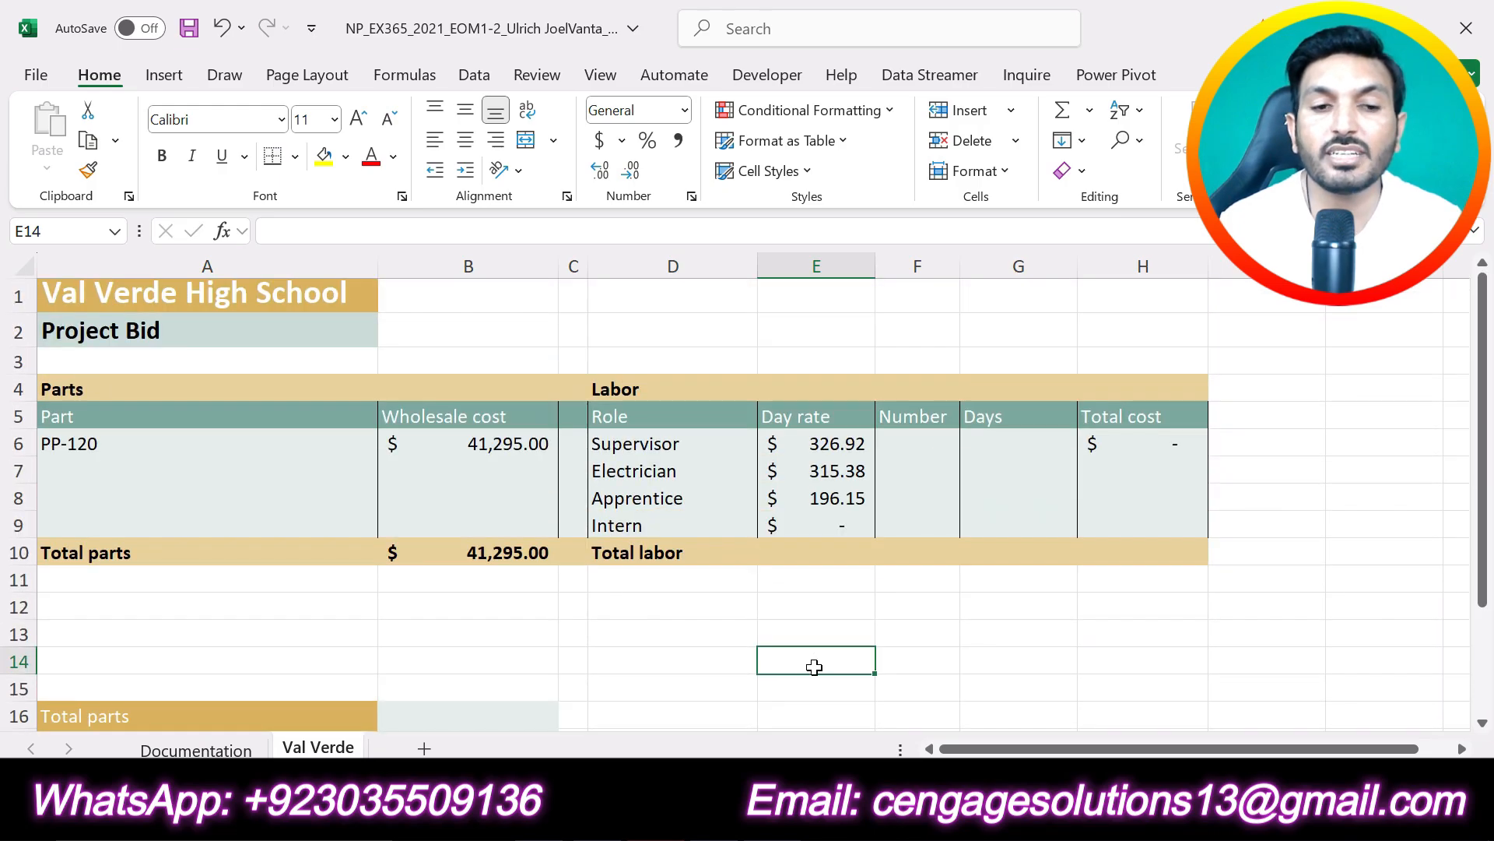
pyautogui.scroll(-2, 807, 667)
pyautogui.hotkey('alt', 'Tab')
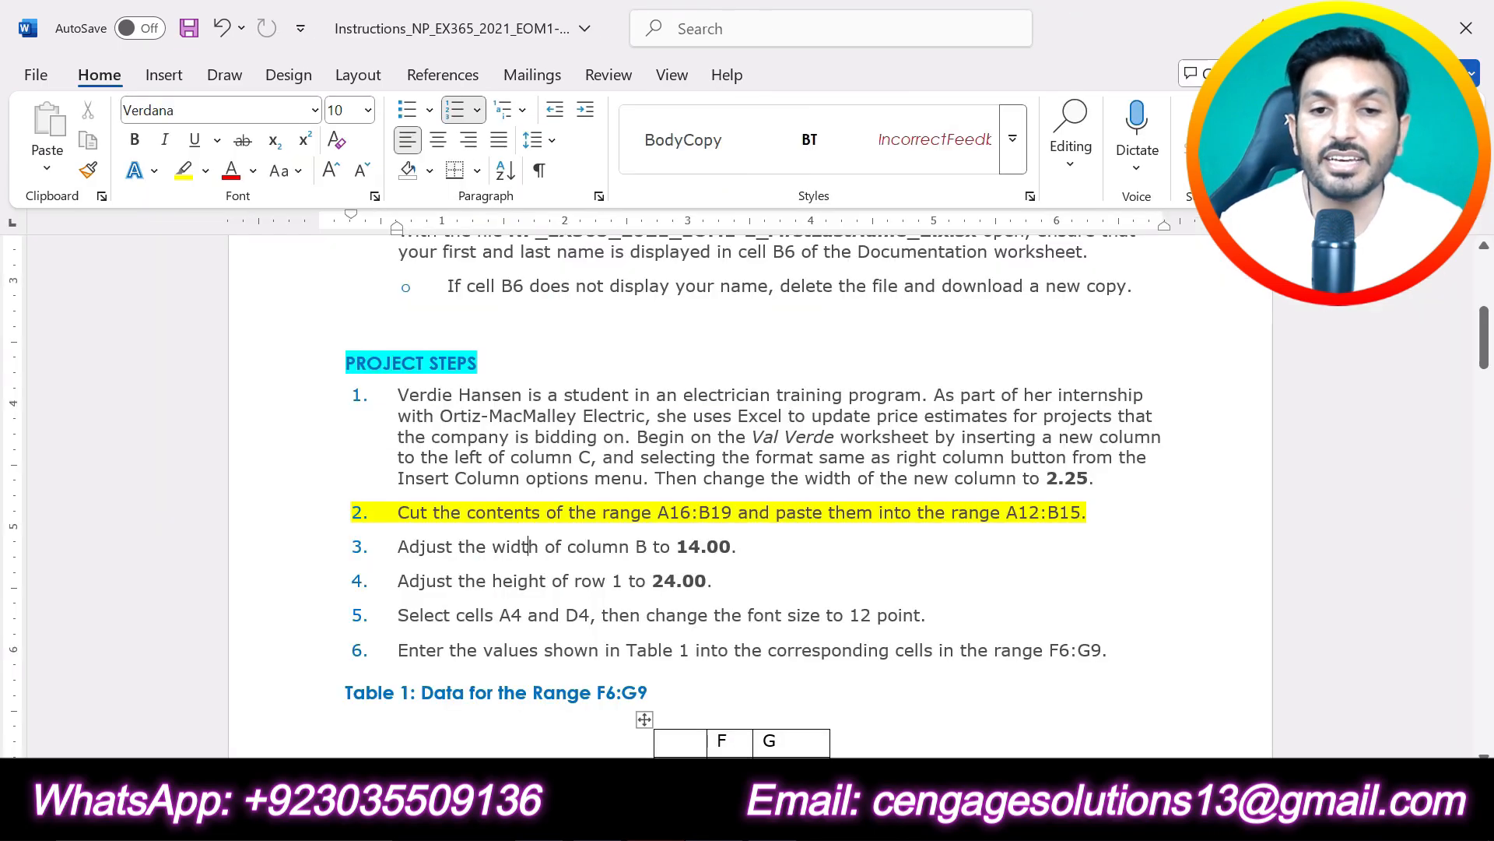
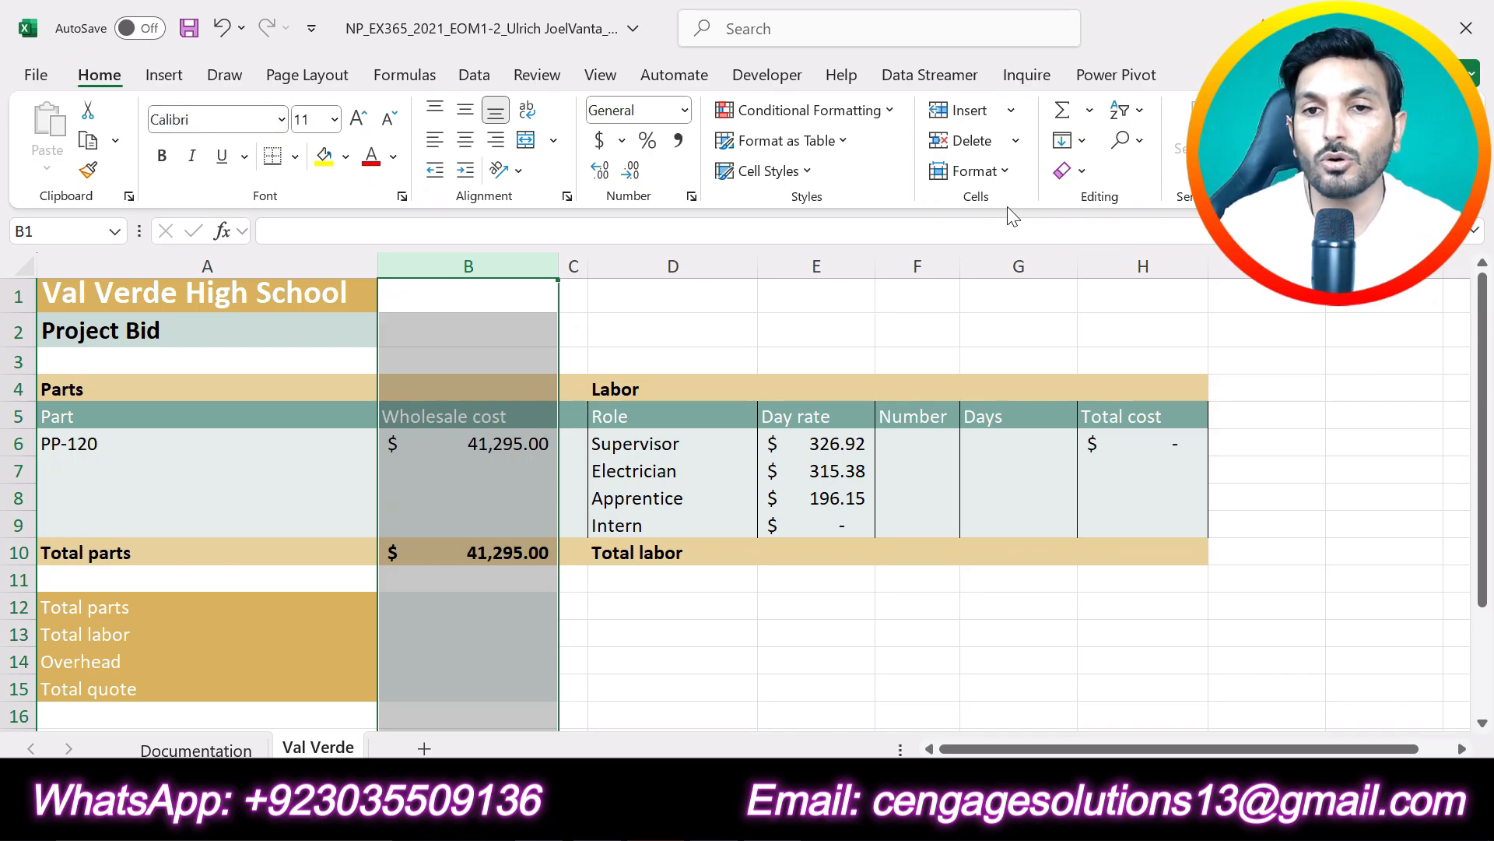
# - Set the width of column B in the Val Verde worksheet to 14
pyautogui.click(974, 170)
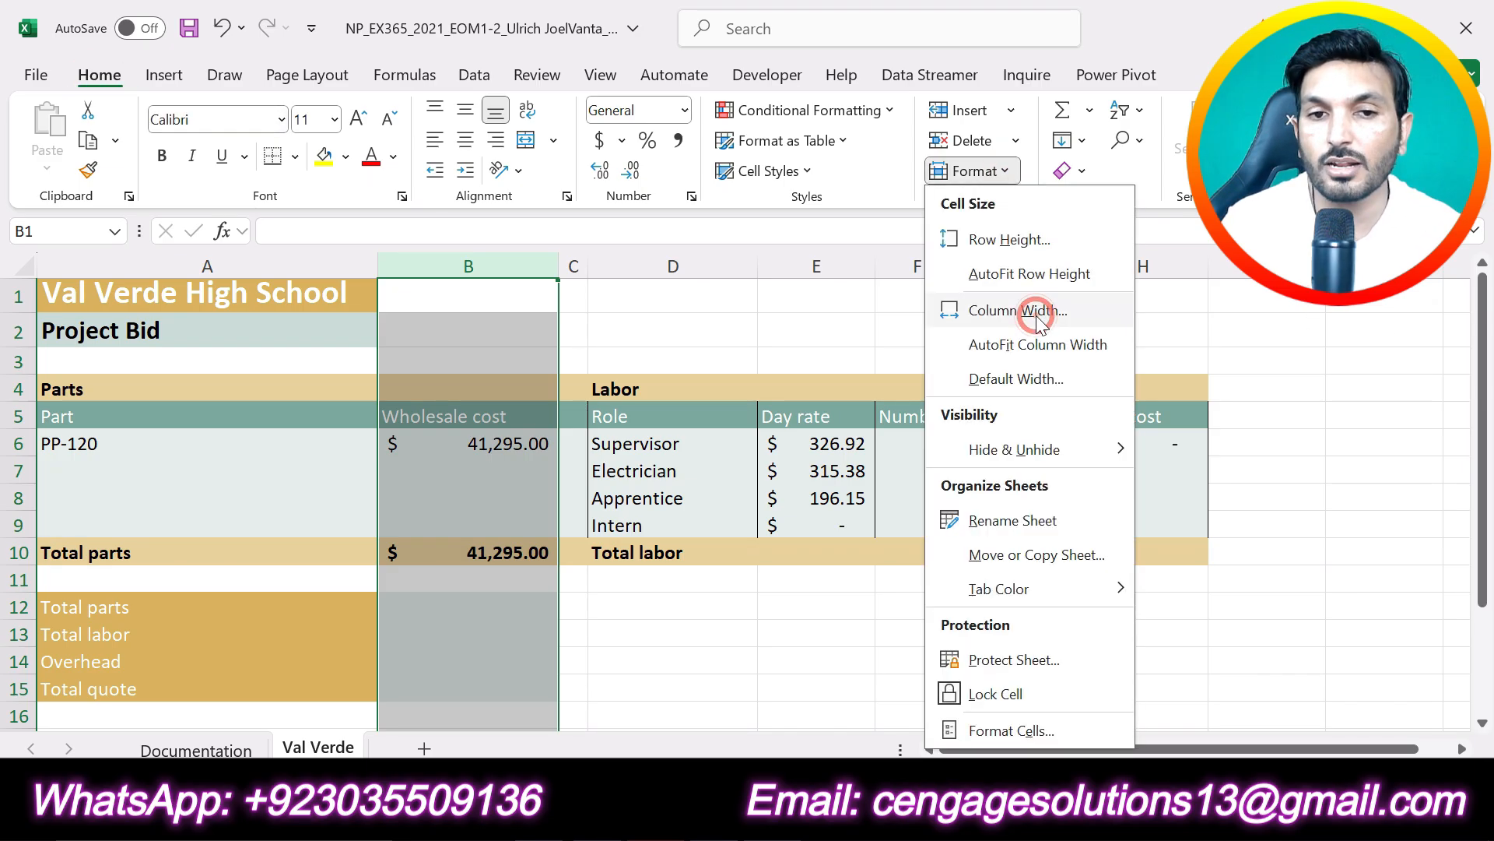
pyautogui.click(1036, 313)
pyautogui.write('14')
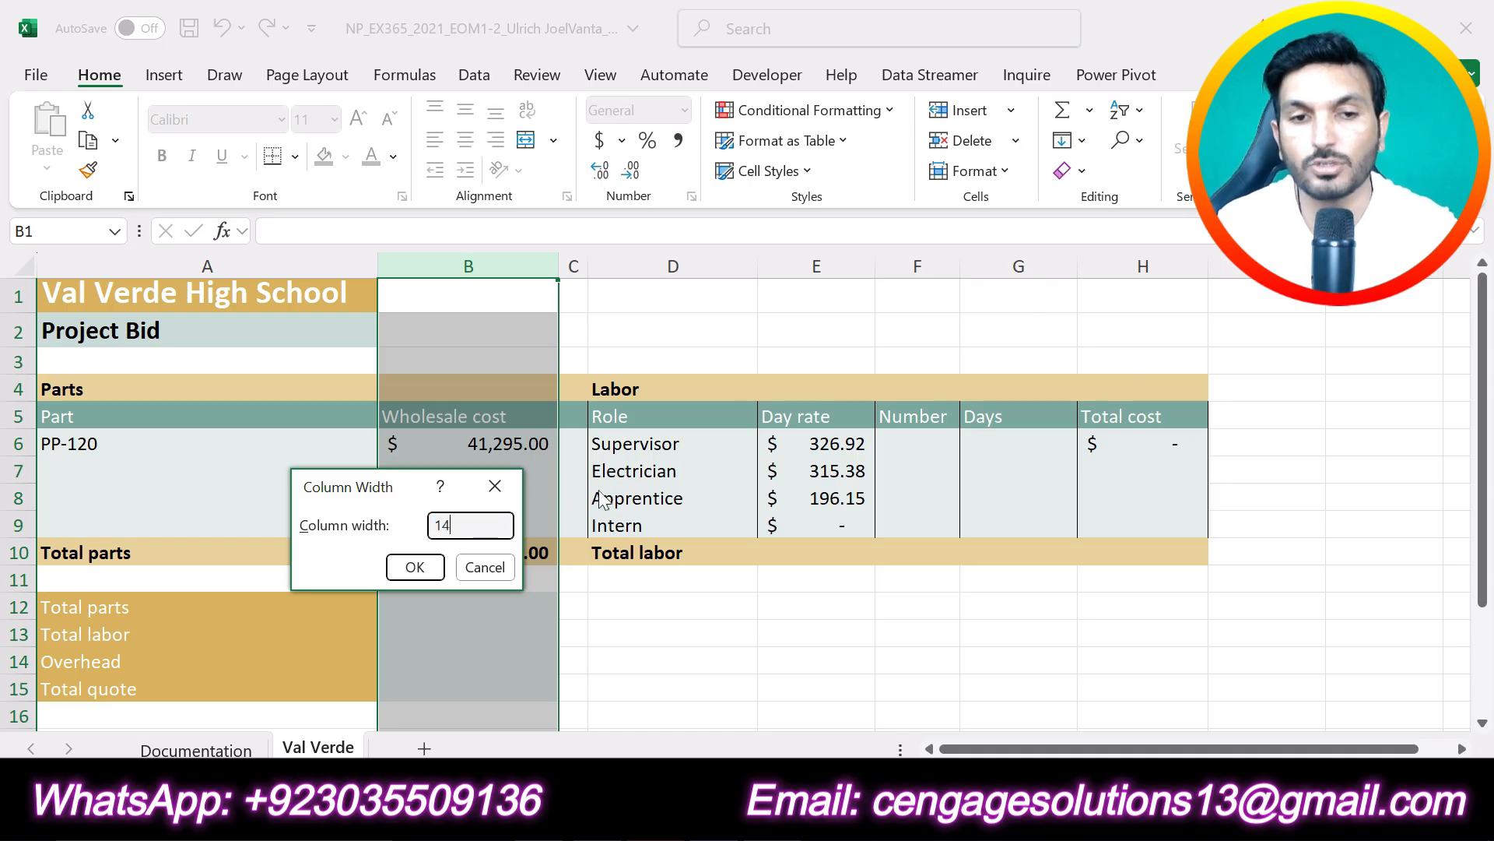
pyautogui.click(415, 568)
pyautogui.click(768, 652)
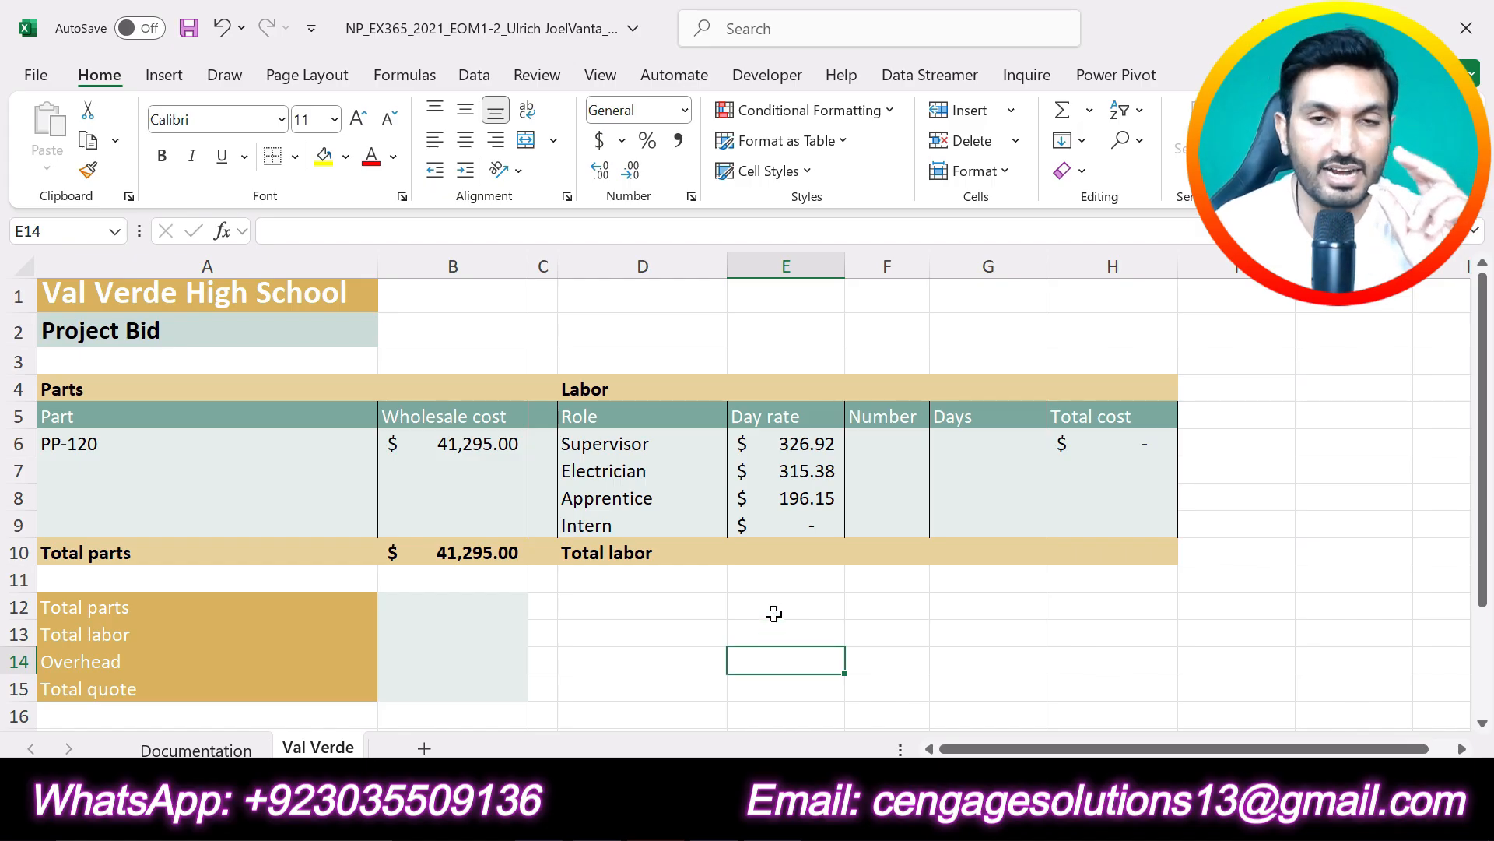
# - Return to the Word instructions, remove the yellow highlight from project step 3 and highlight project step 4 in yellow
pyautogui.click(749, 814)
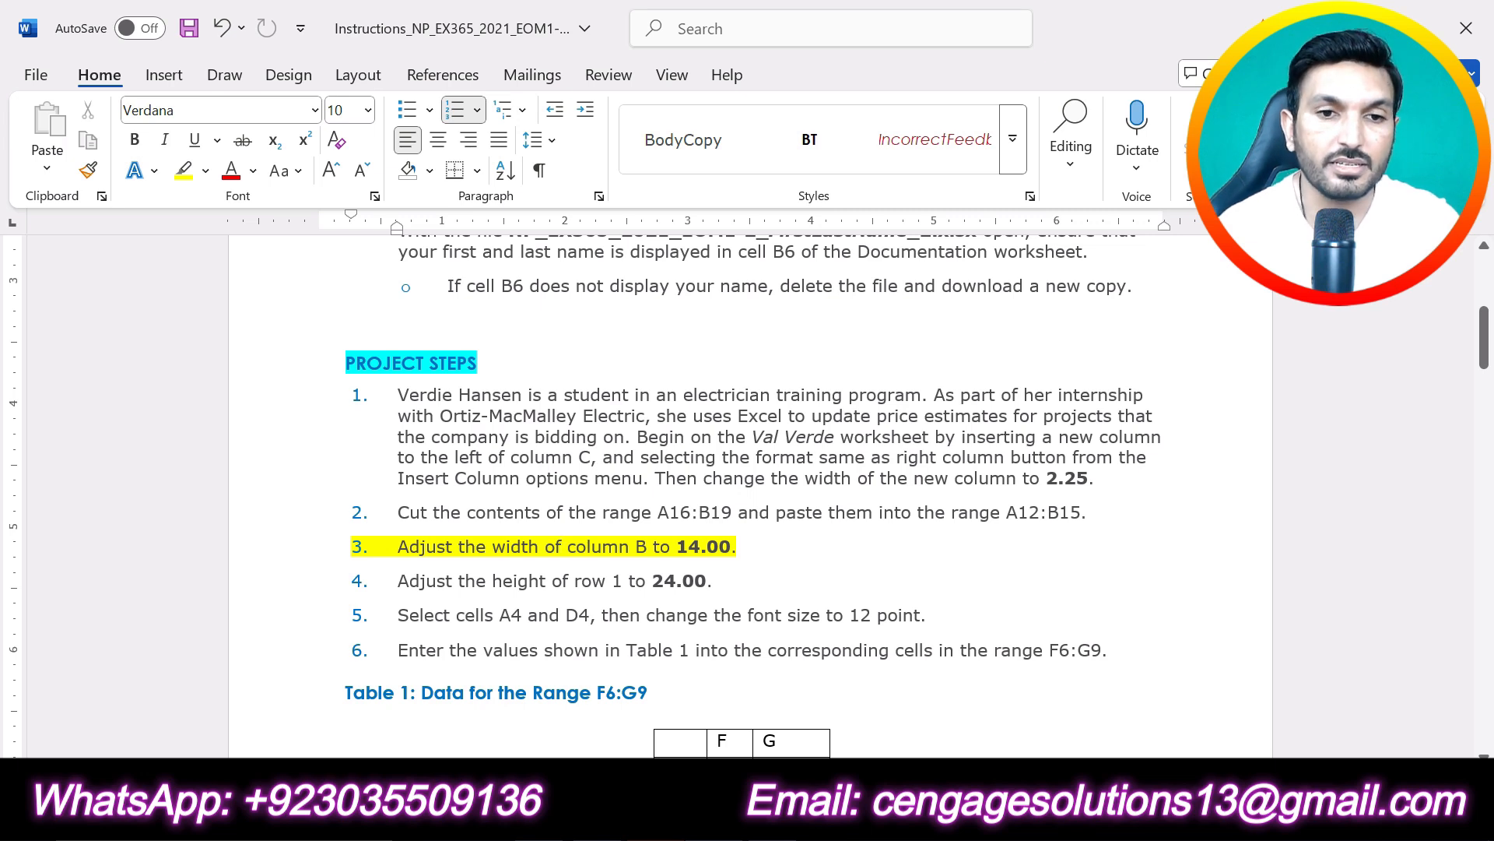
pyautogui.hotkey('ctrl', 'z')
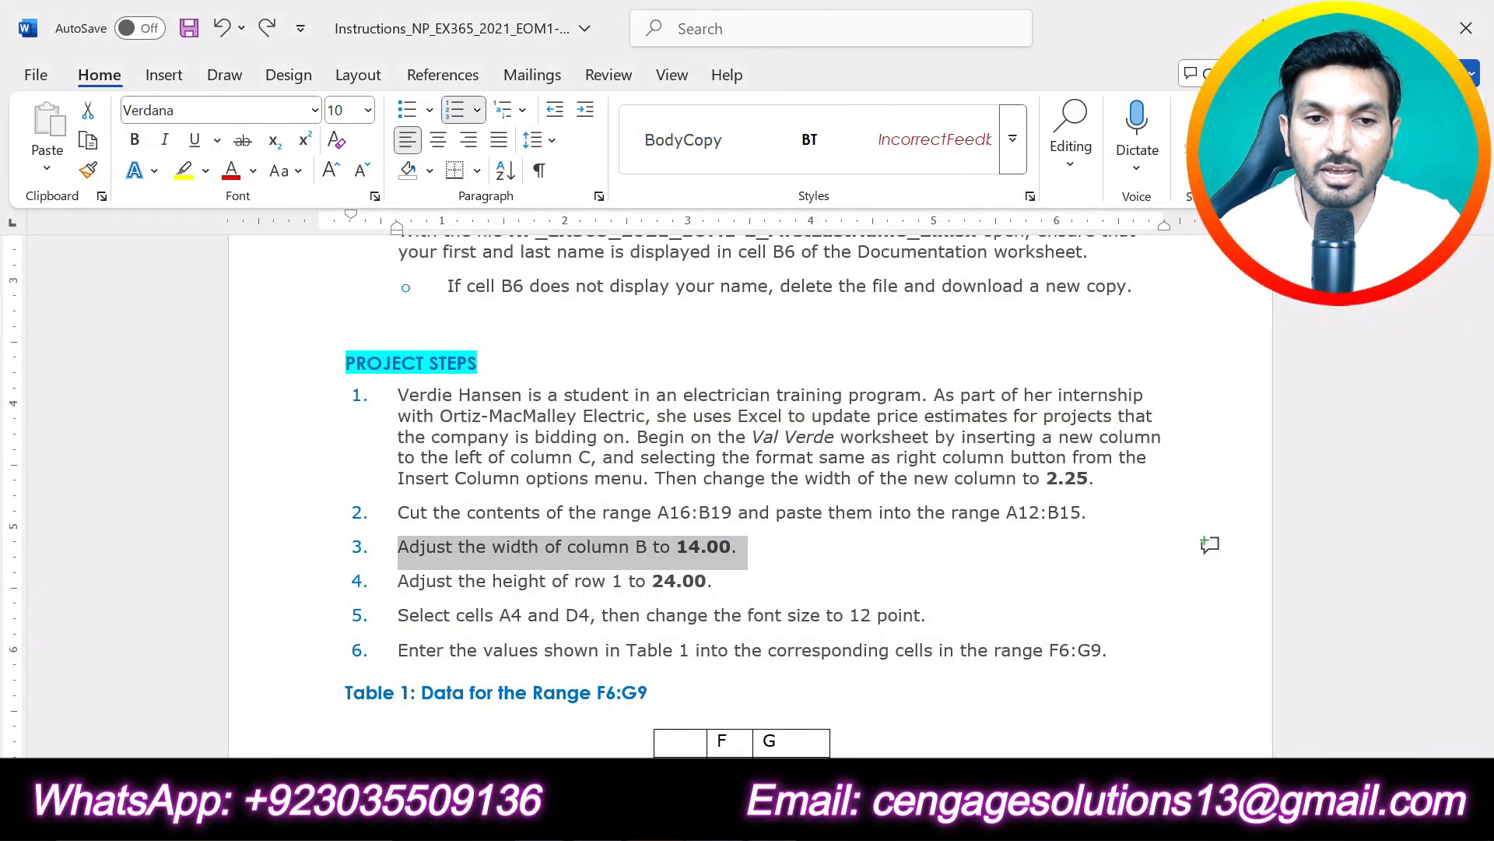
pyautogui.moveTo(760, 580); pyautogui.dragTo(399, 582)
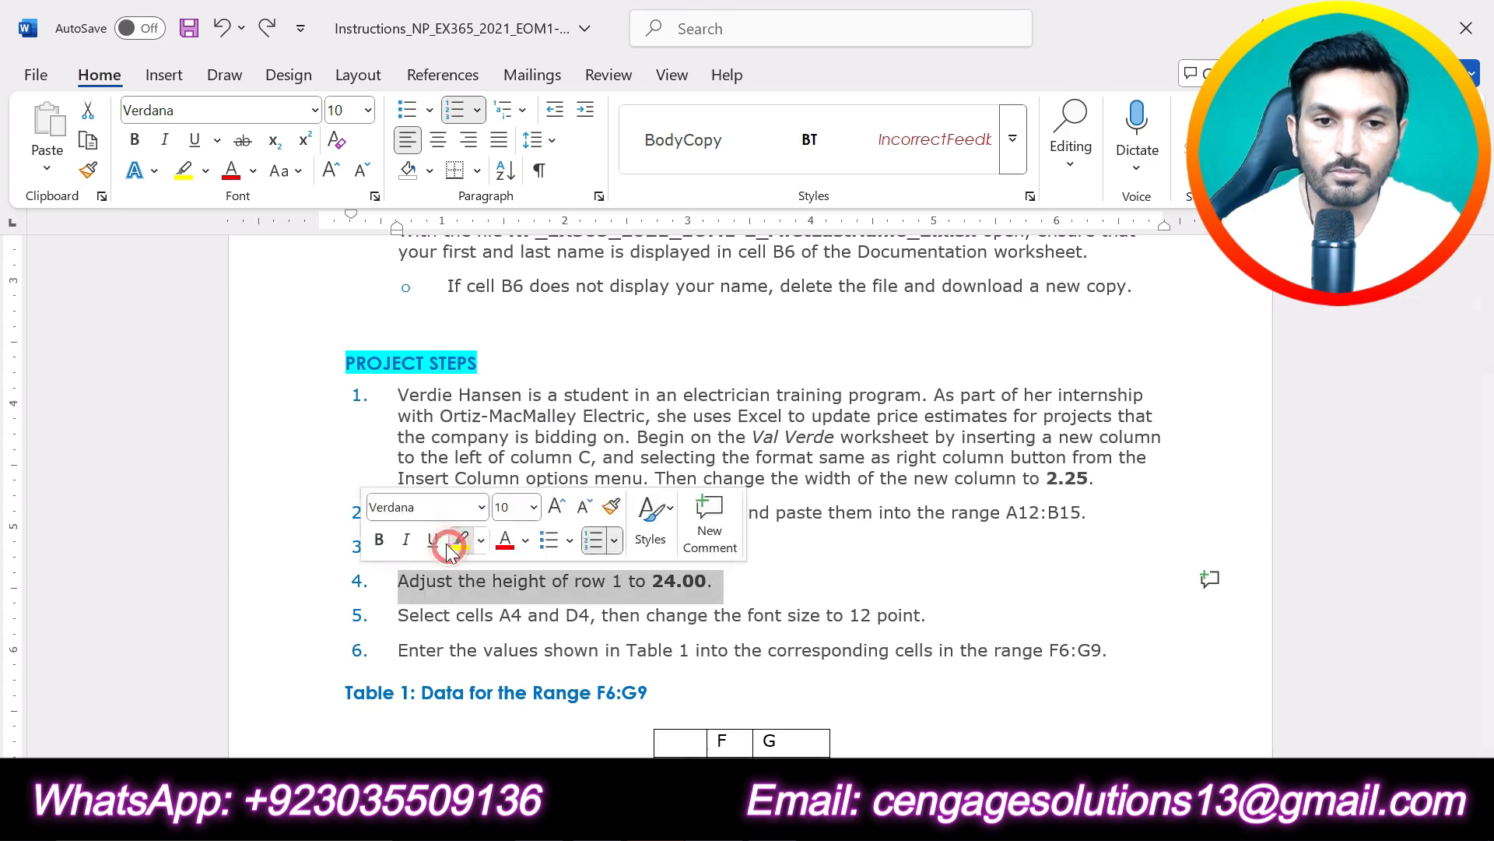
pyautogui.click(461, 539)
pyautogui.click(514, 581)
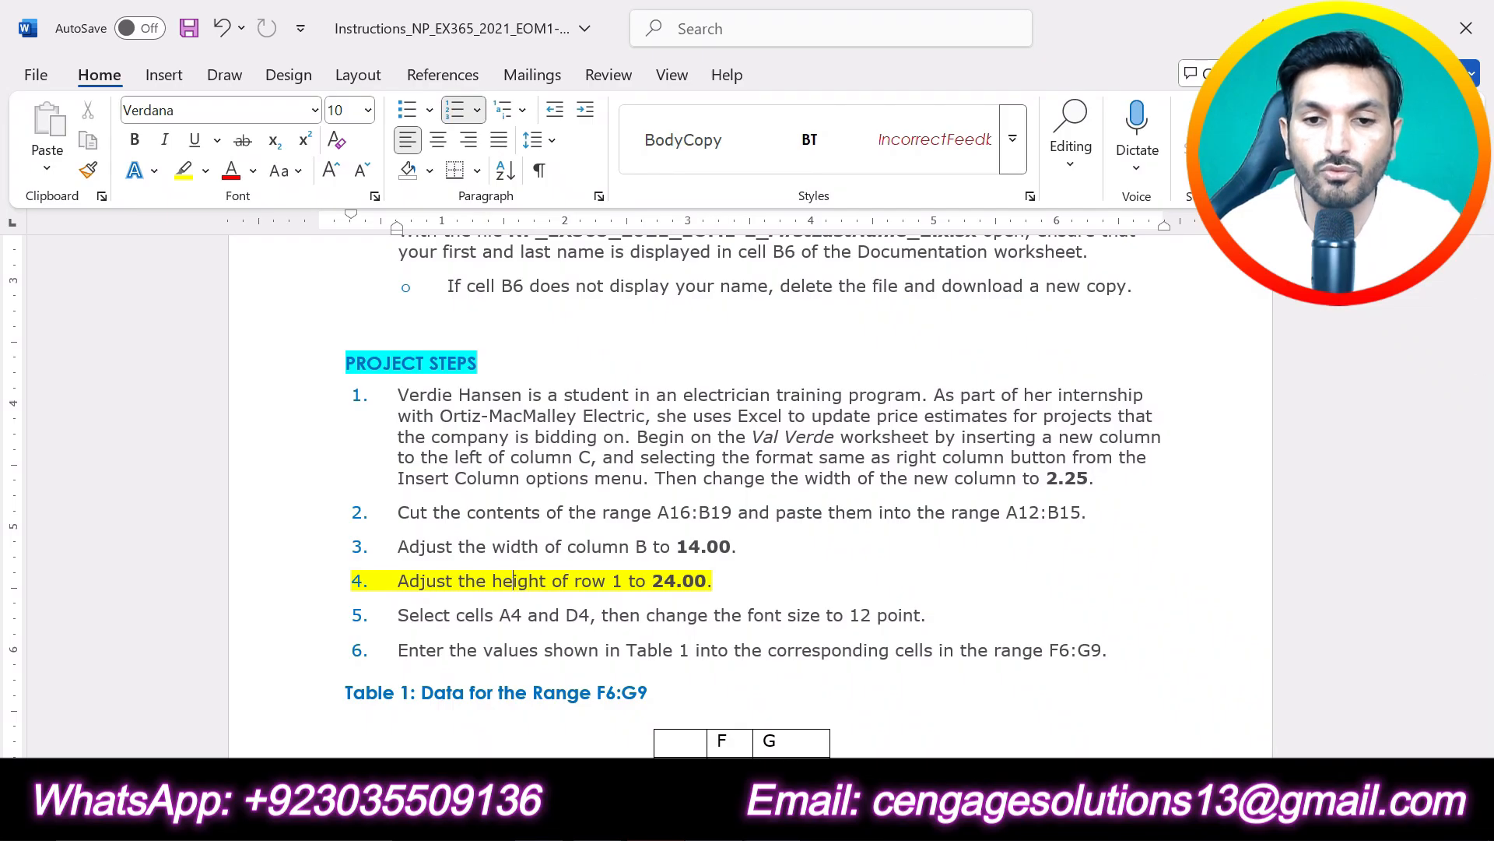
# - Switch to the Excel workbook and set the height of row 1 in the Val Verde worksheet to 24
pyautogui.hotkey('alt', 'Tab')
pyautogui.click(20, 295)
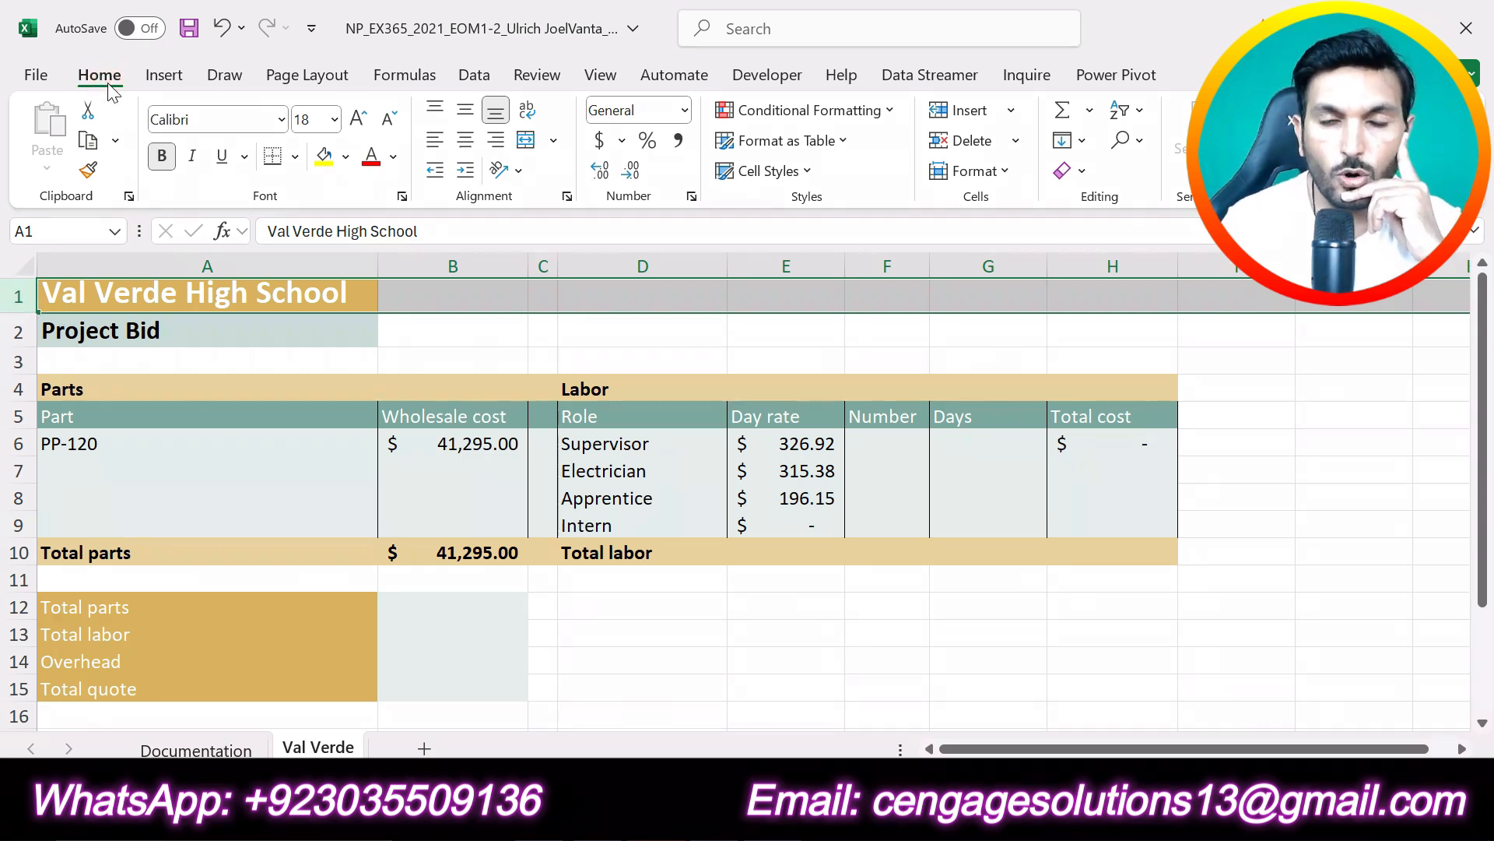
pyautogui.click(1012, 170)
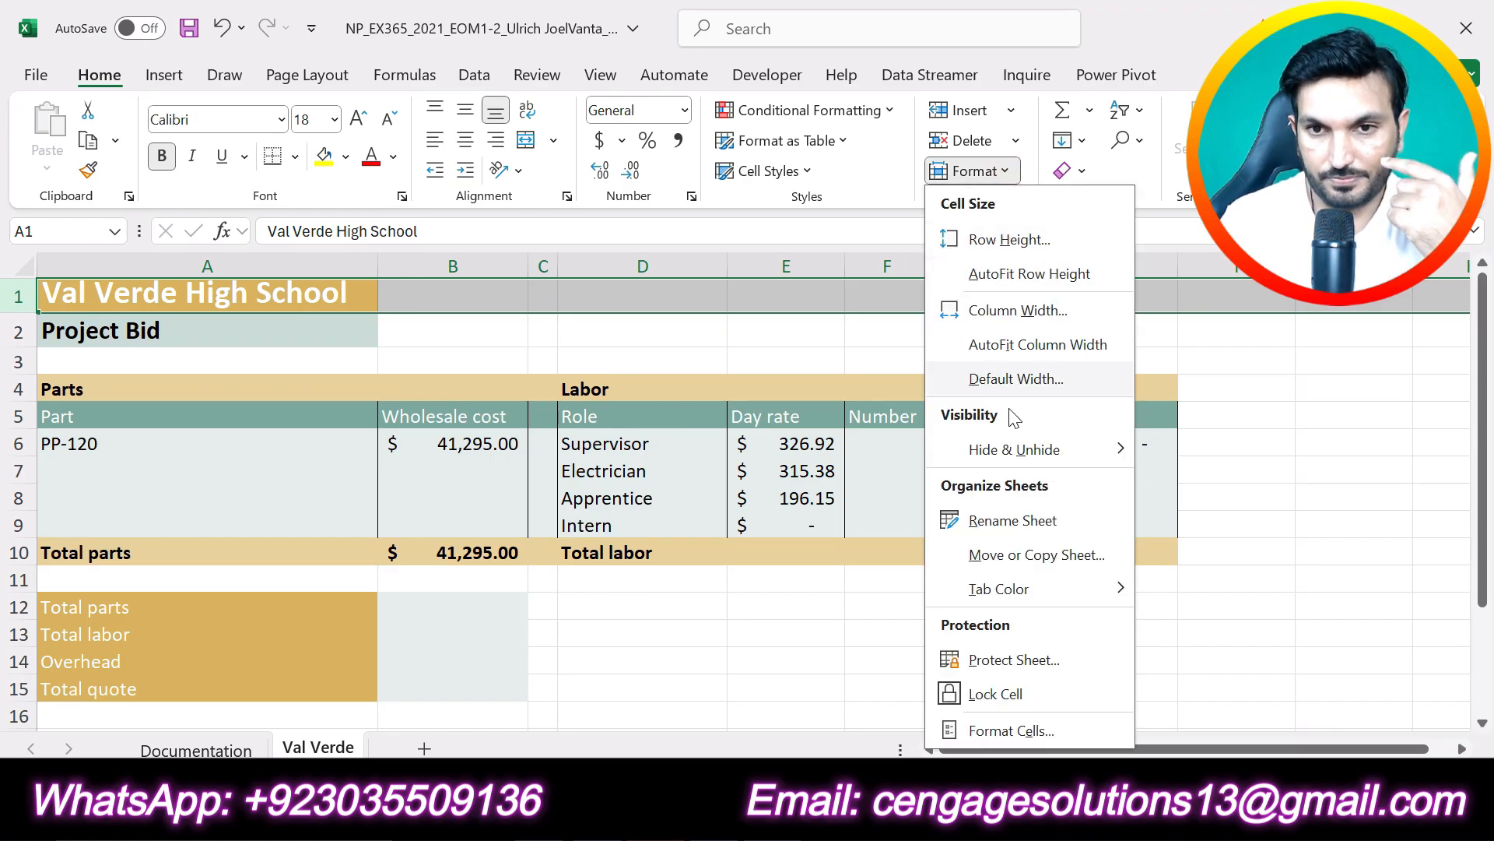
pyautogui.click(1011, 240)
pyautogui.write('24')
pyautogui.click(414, 566)
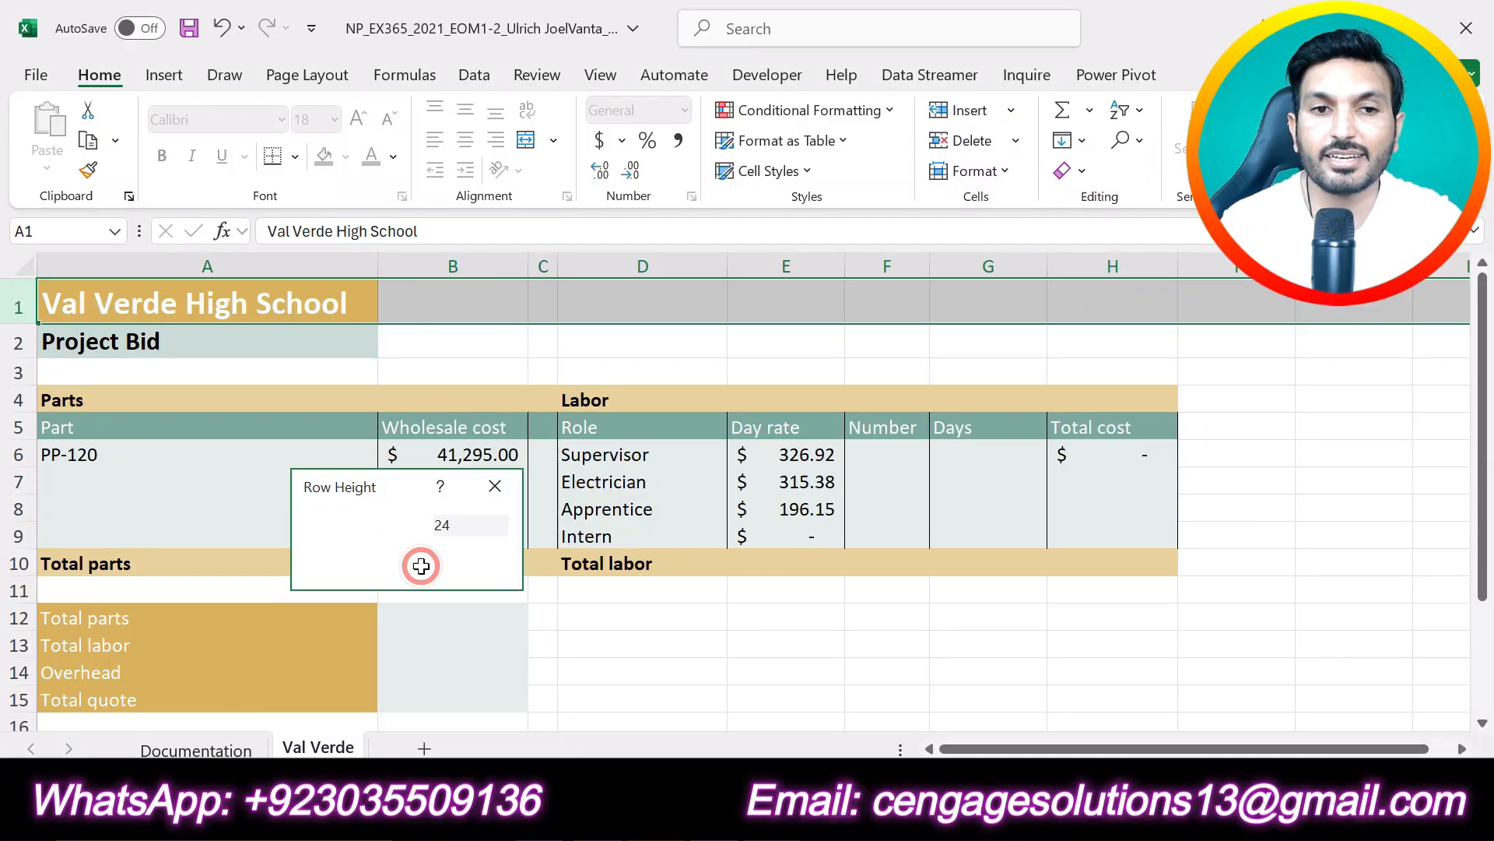
pyautogui.click(916, 694)
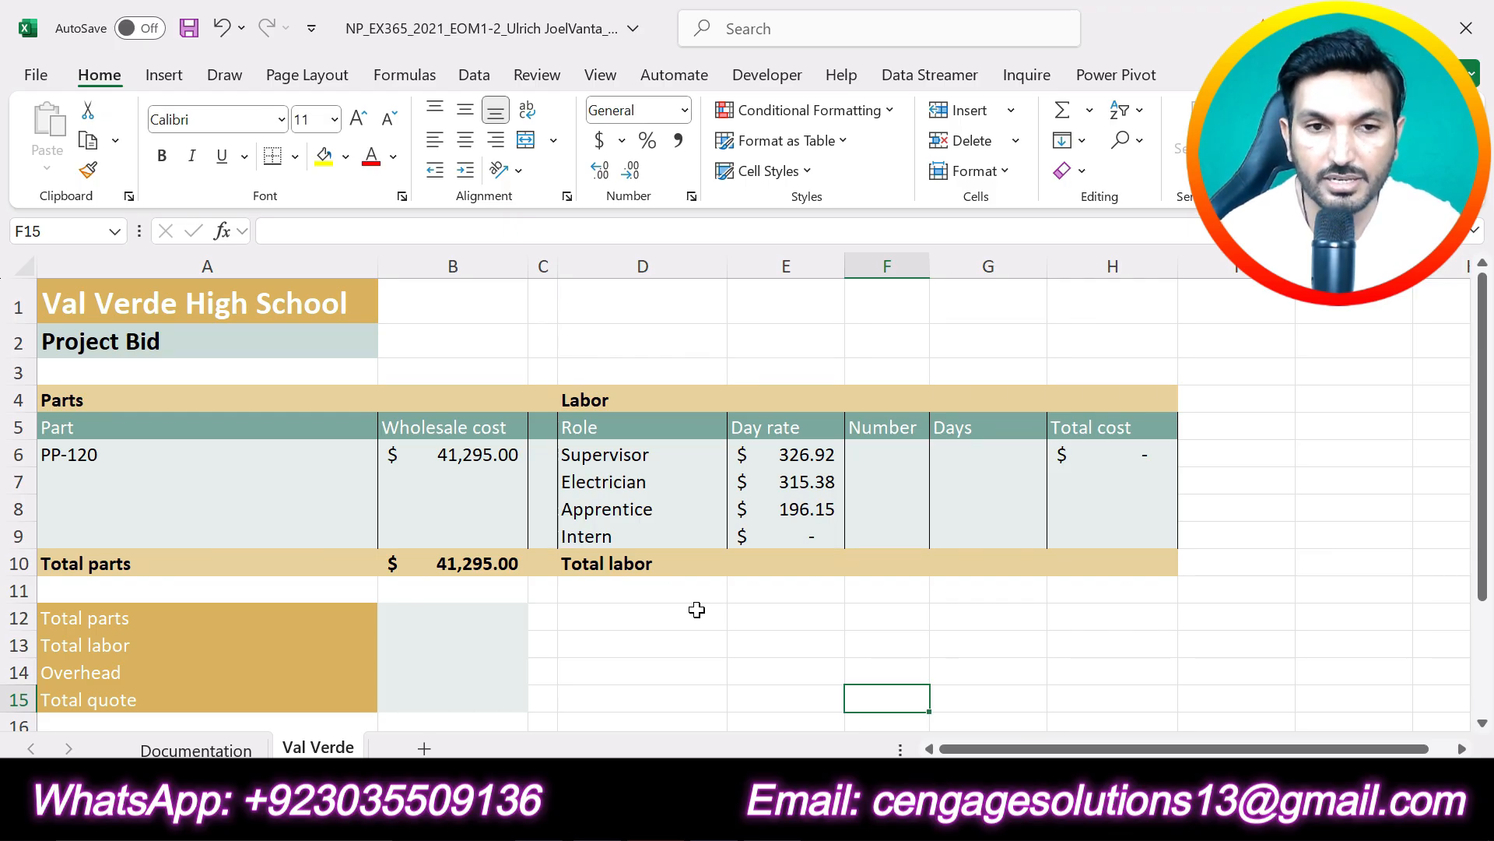
pyautogui.click(723, 642)
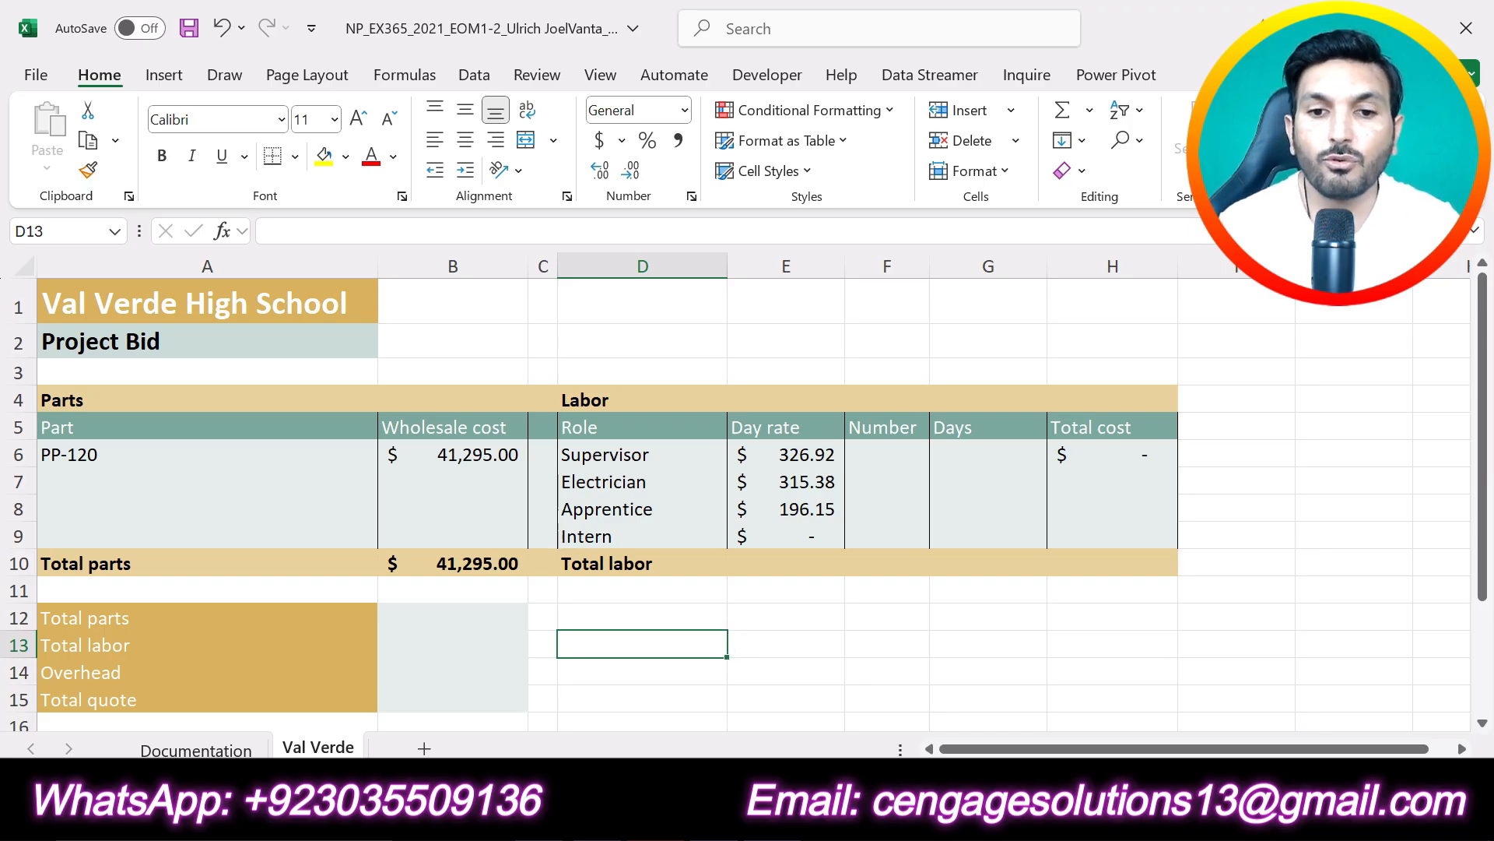
# - Return to the Word instructions, remove the yellow highlight from project step 4 and highlight project step 5 in yellow
pyautogui.click(736, 817)
pyautogui.click(783, 817)
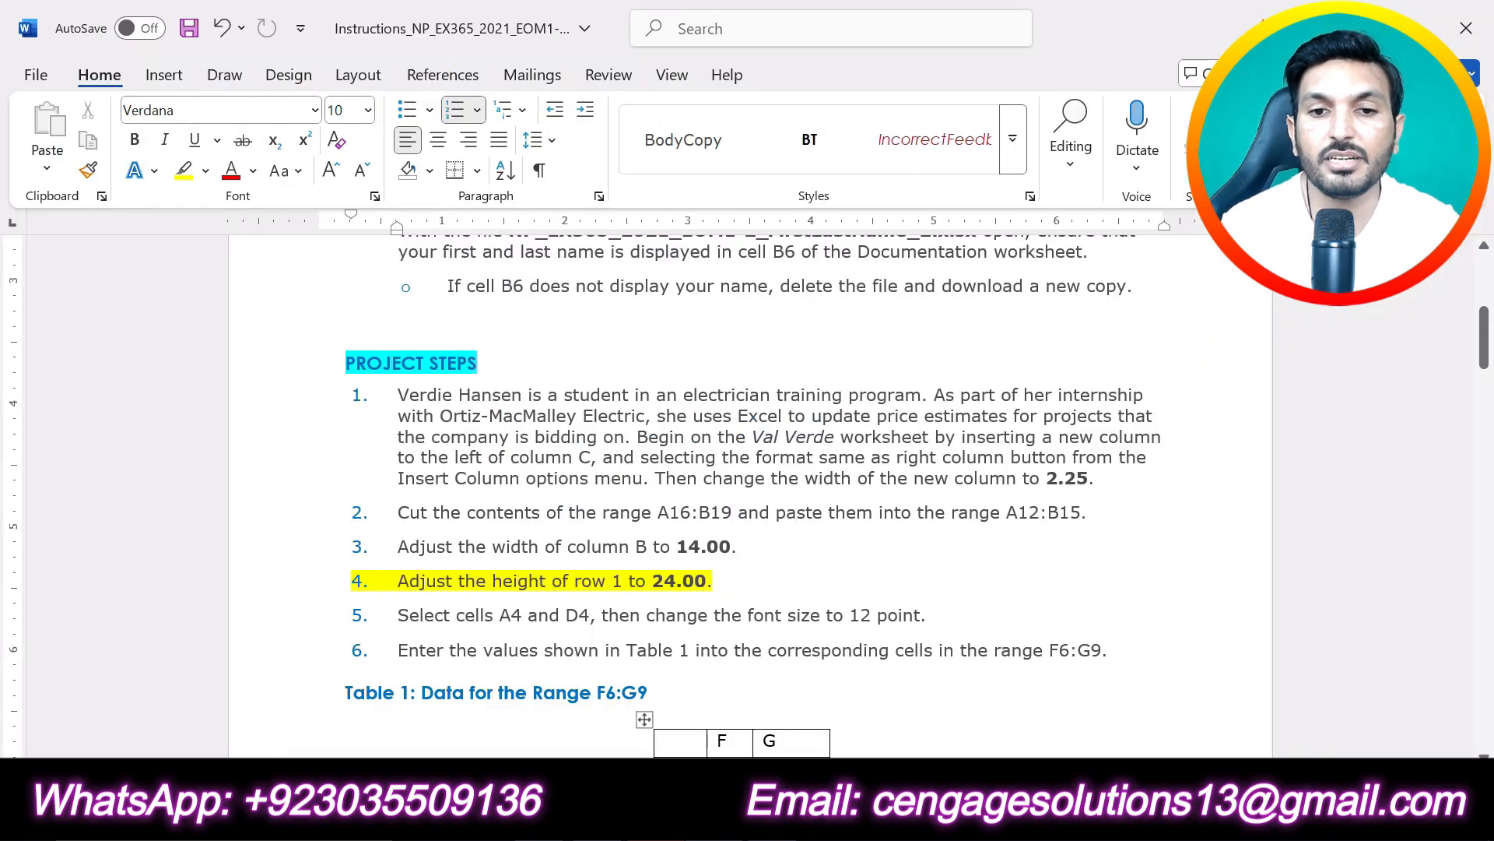
pyautogui.hotkey('ctrl', 'z')
pyautogui.scroll(-1, 801, 585)
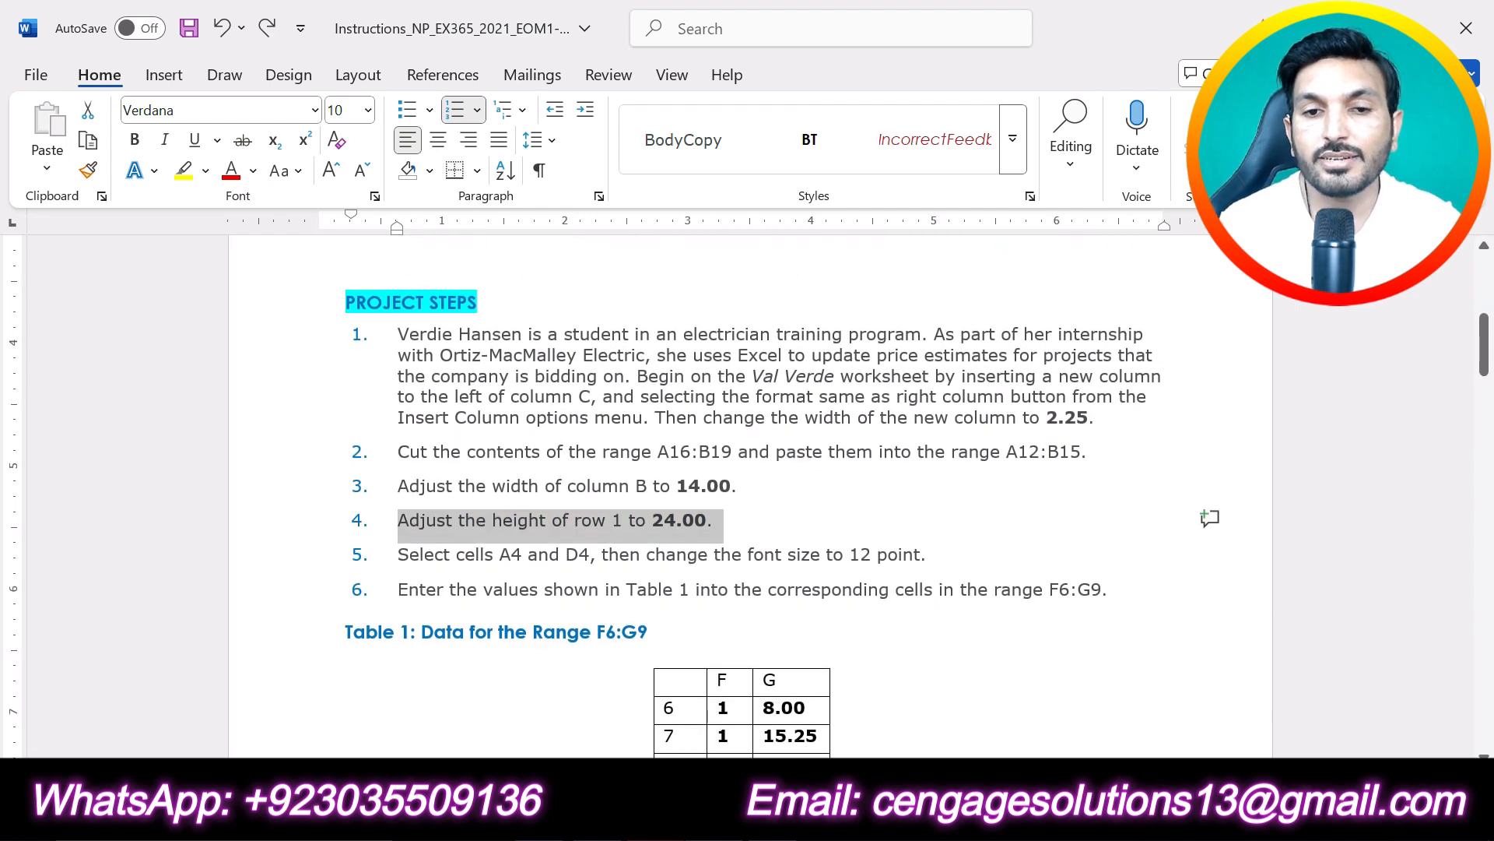
pyautogui.scroll(-1, 801, 576)
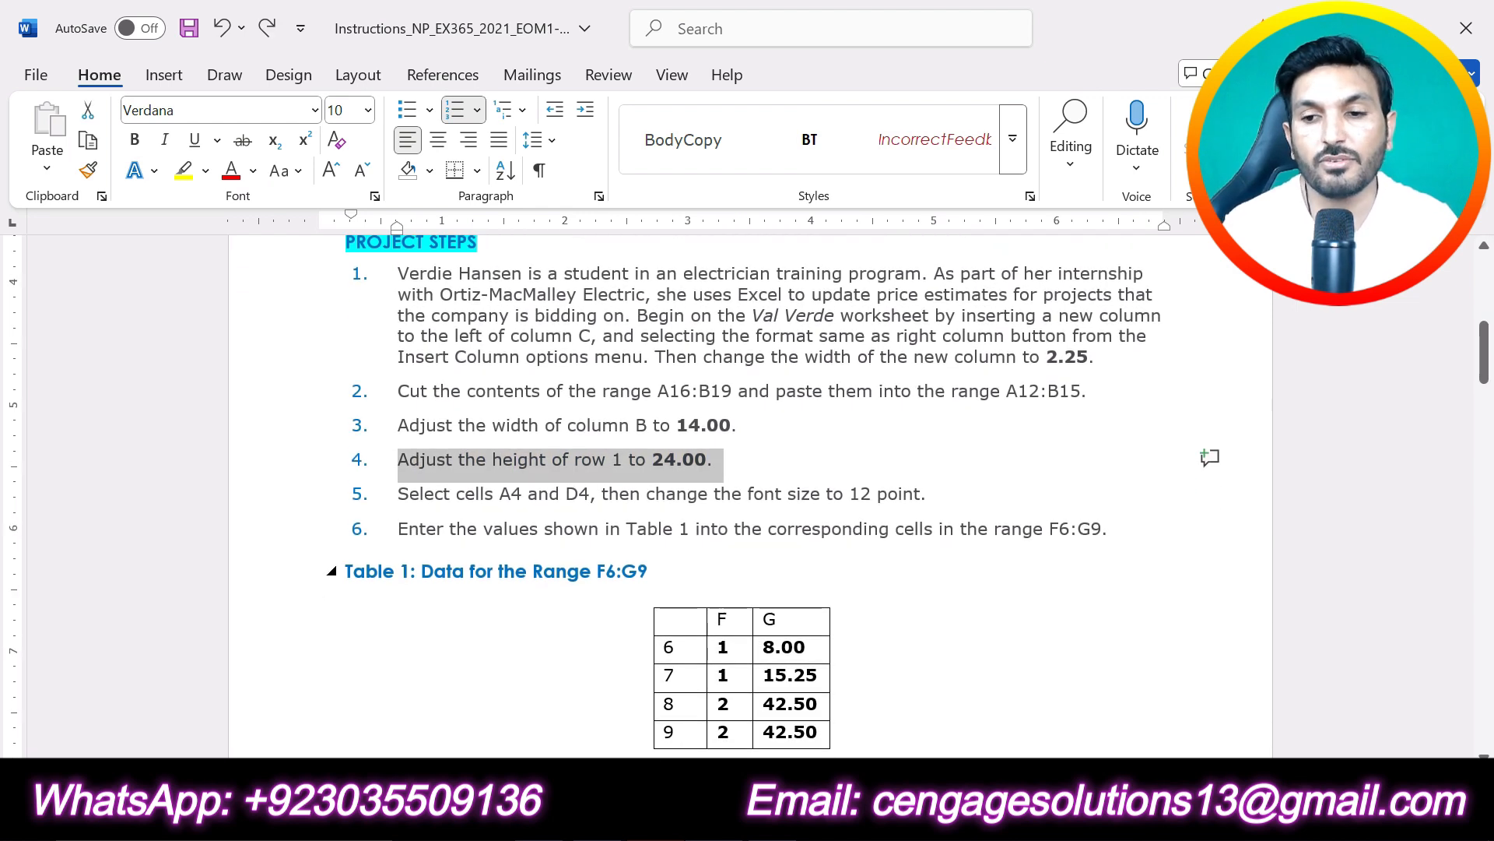
pyautogui.moveTo(938, 494); pyautogui.dragTo(395, 493)
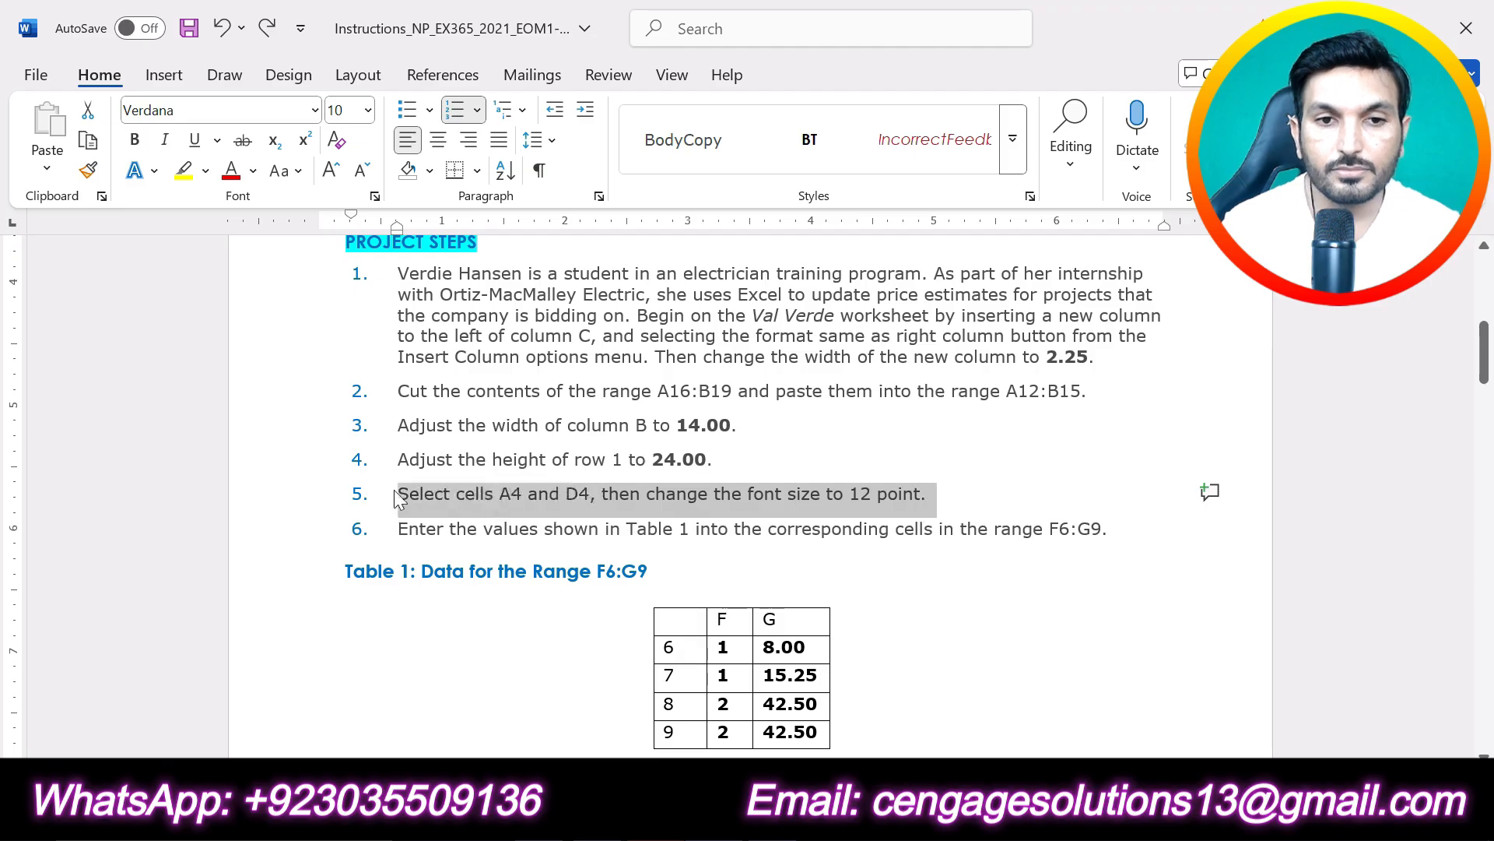
pyautogui.click(475, 460)
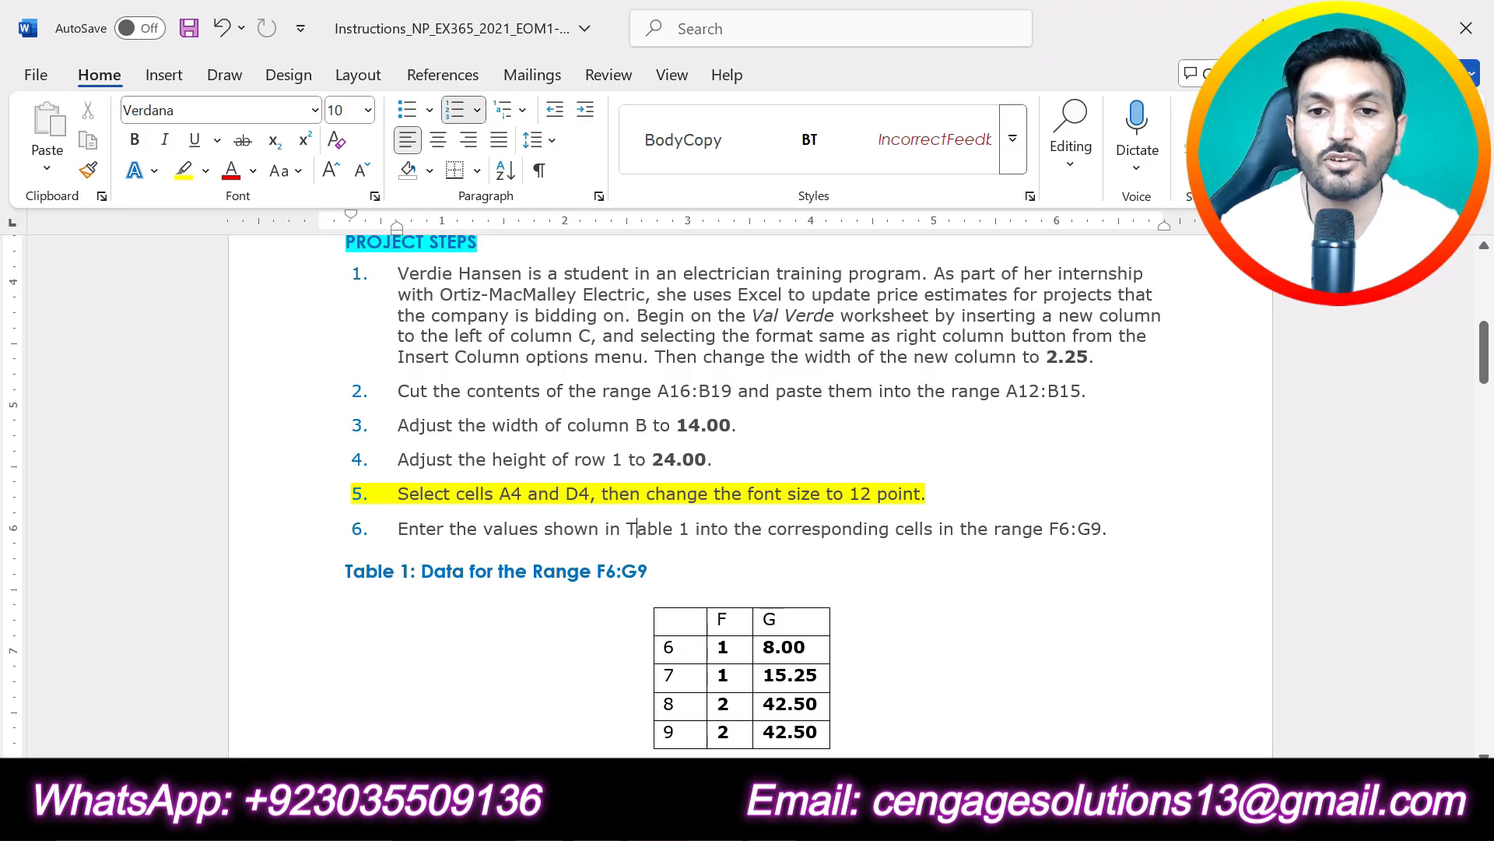
# - In the Excel workbook's Val Verde worksheet, set the font size of cells A4 and D4 to 12 point
pyautogui.hotkey('alt', 'Tab')
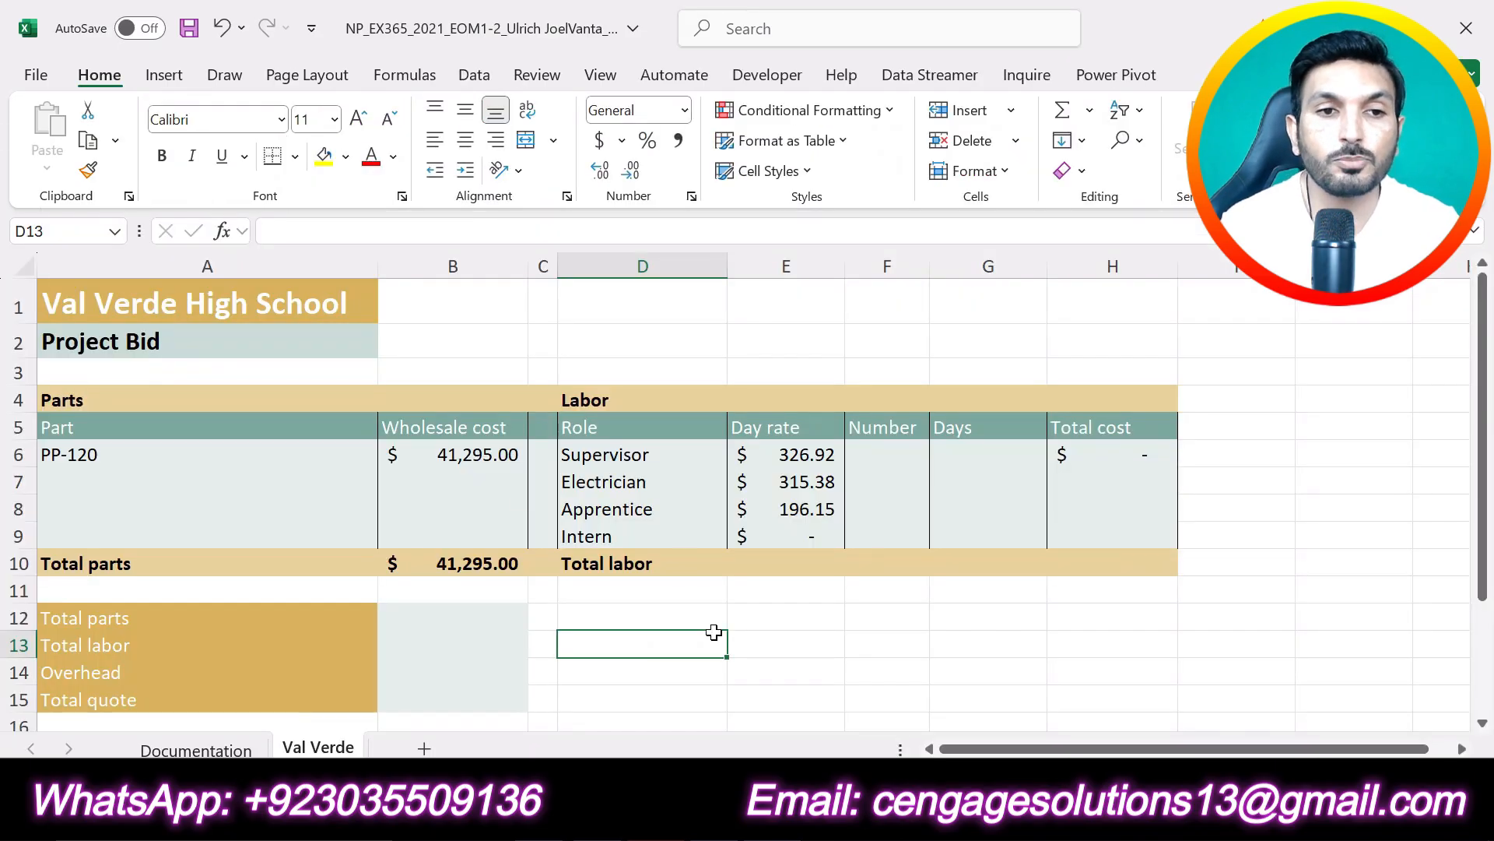
pyautogui.click(102, 401)
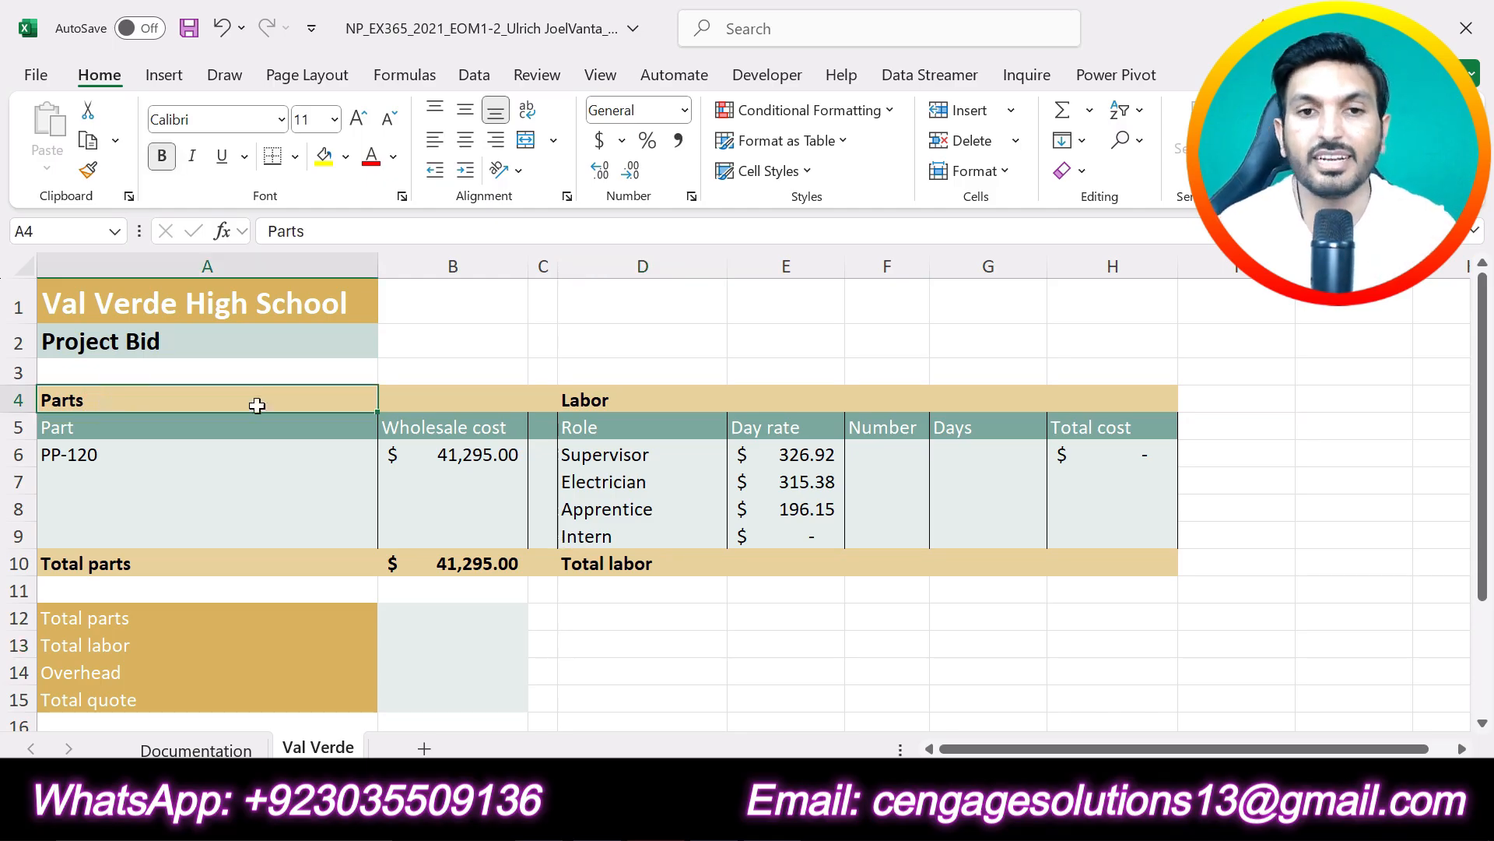
pyautogui.keyDown('ctrl'); pyautogui.click(638, 396); pyautogui.keyUp('ctrl')
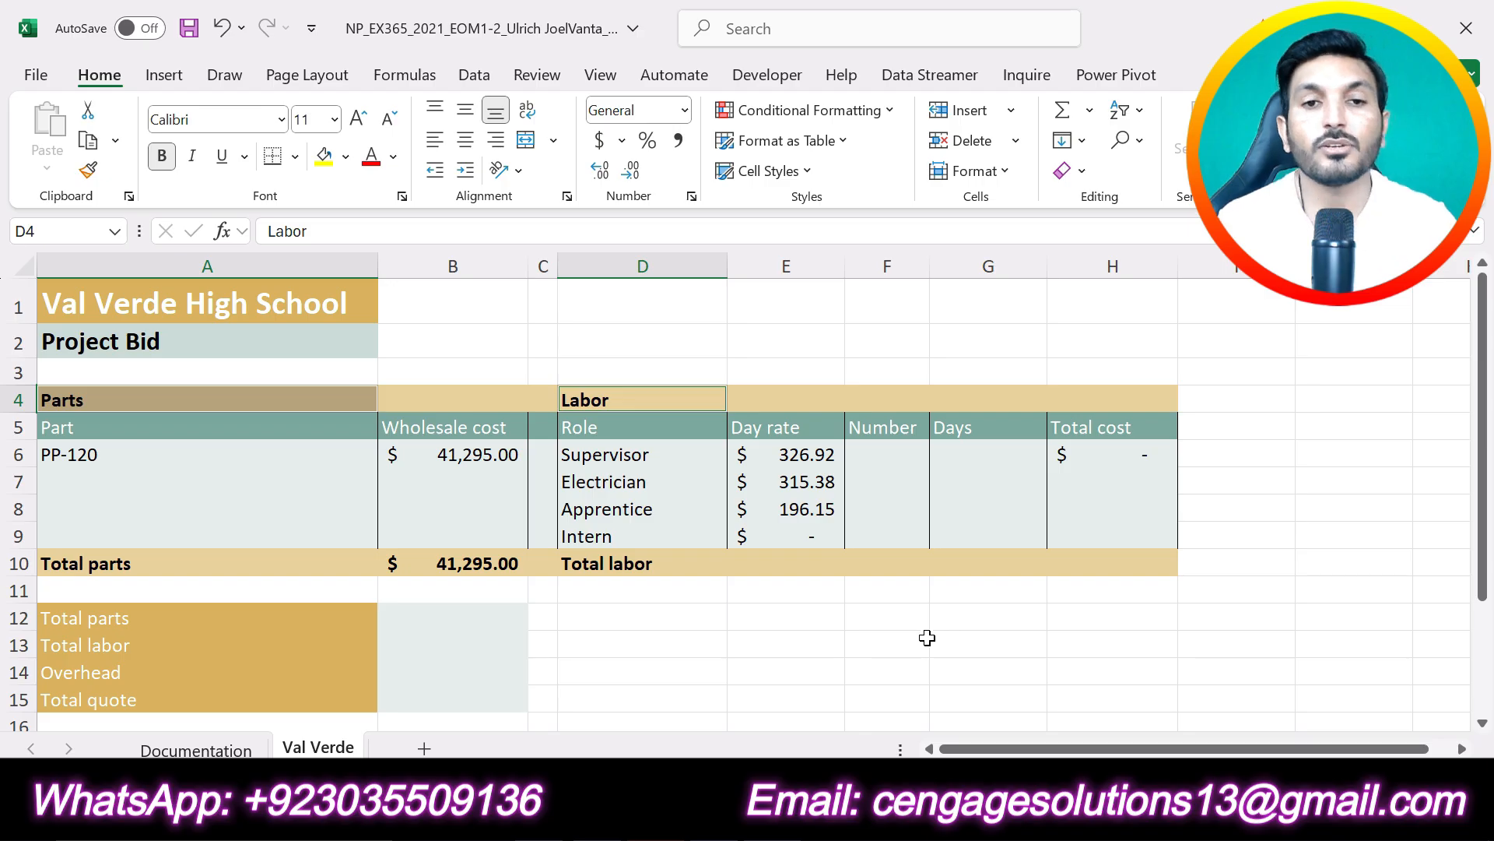
pyautogui.hotkey('alt', 'Tab')
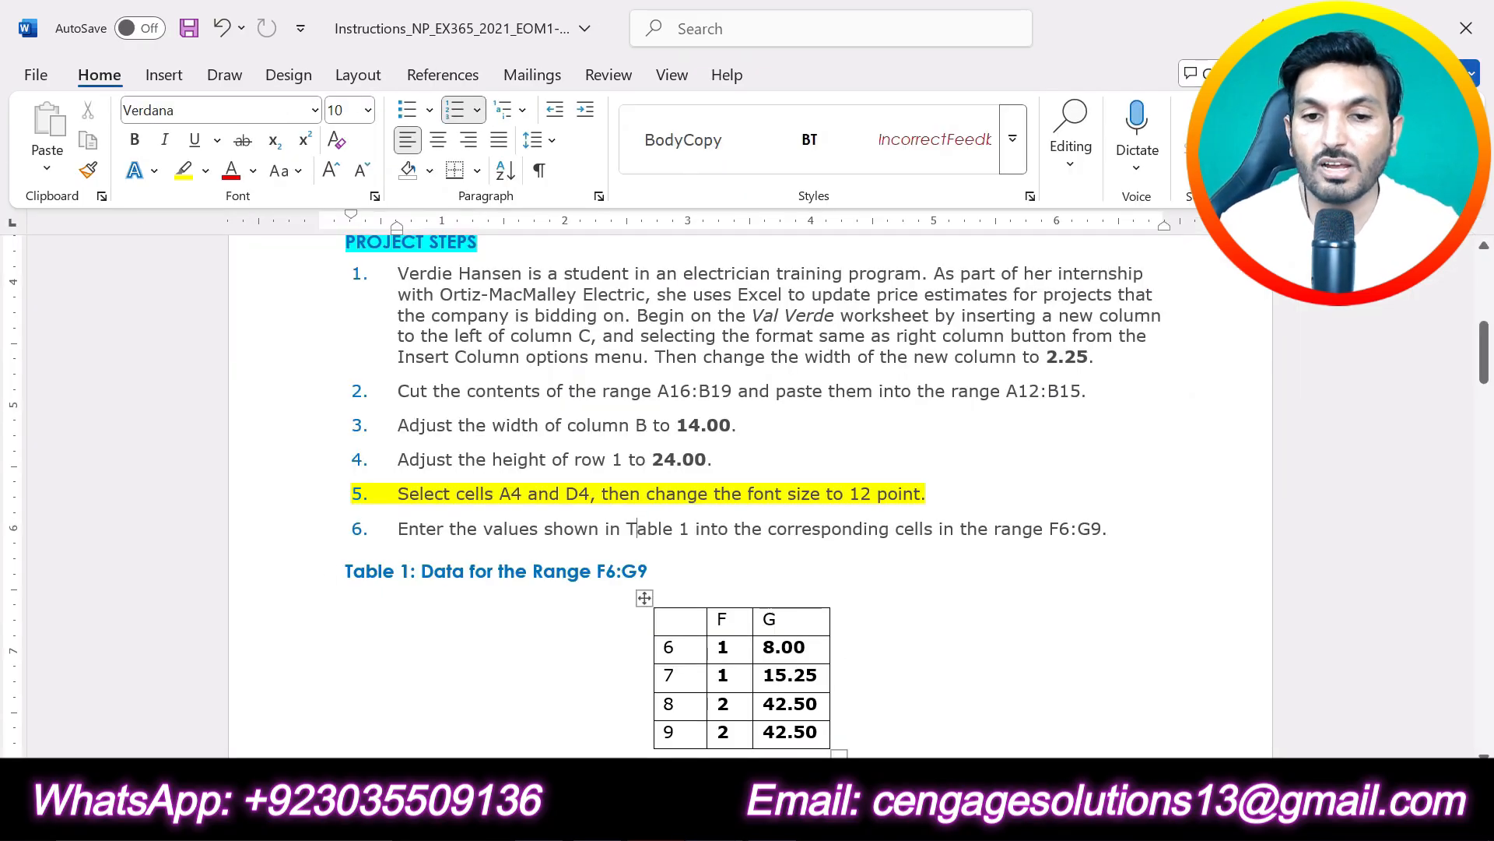
pyautogui.hotkey('alt', 'Tab')
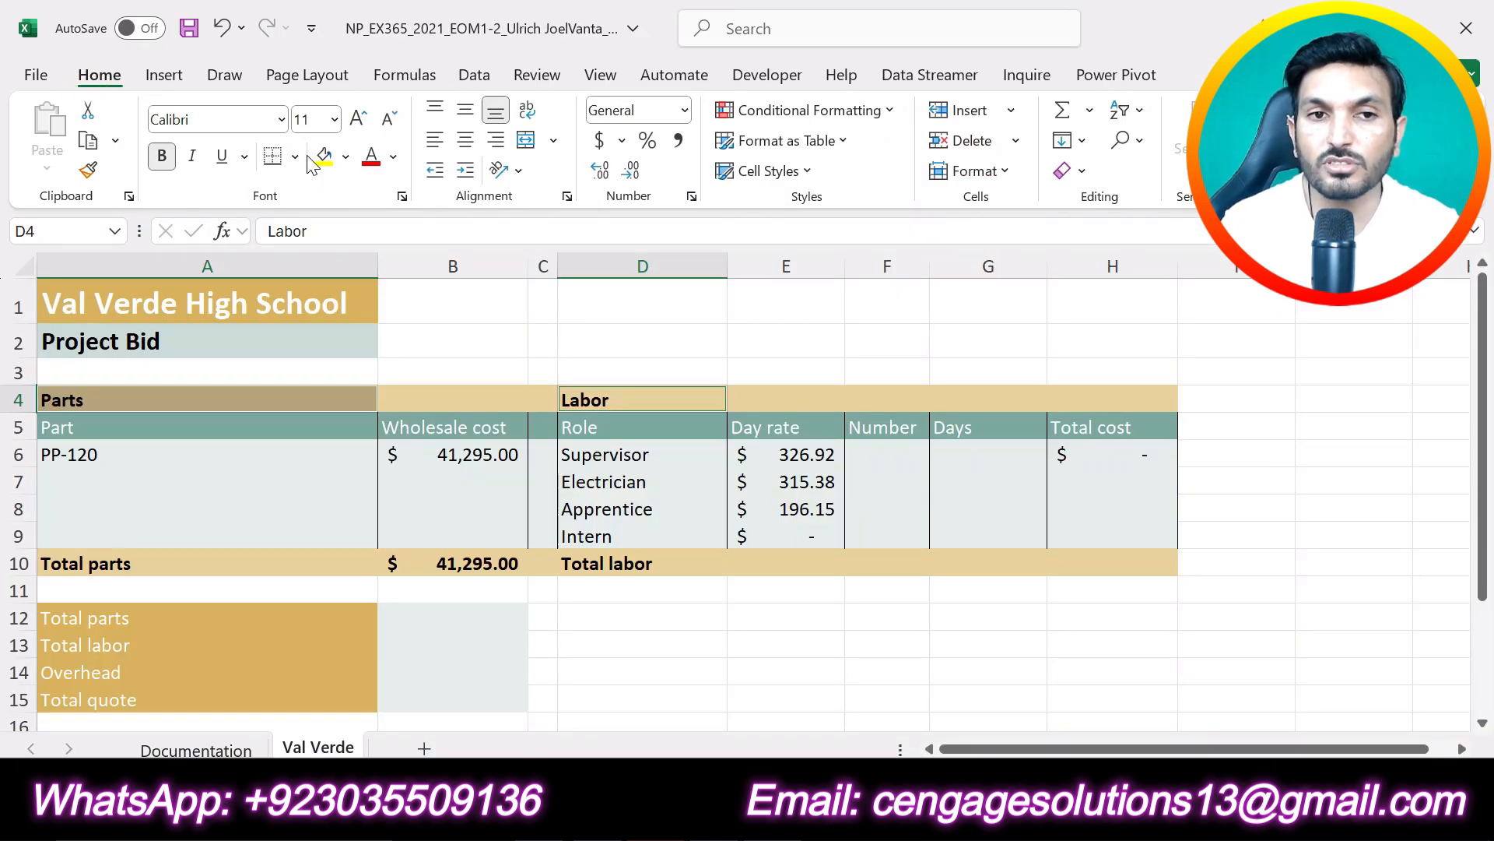
pyautogui.click(334, 120)
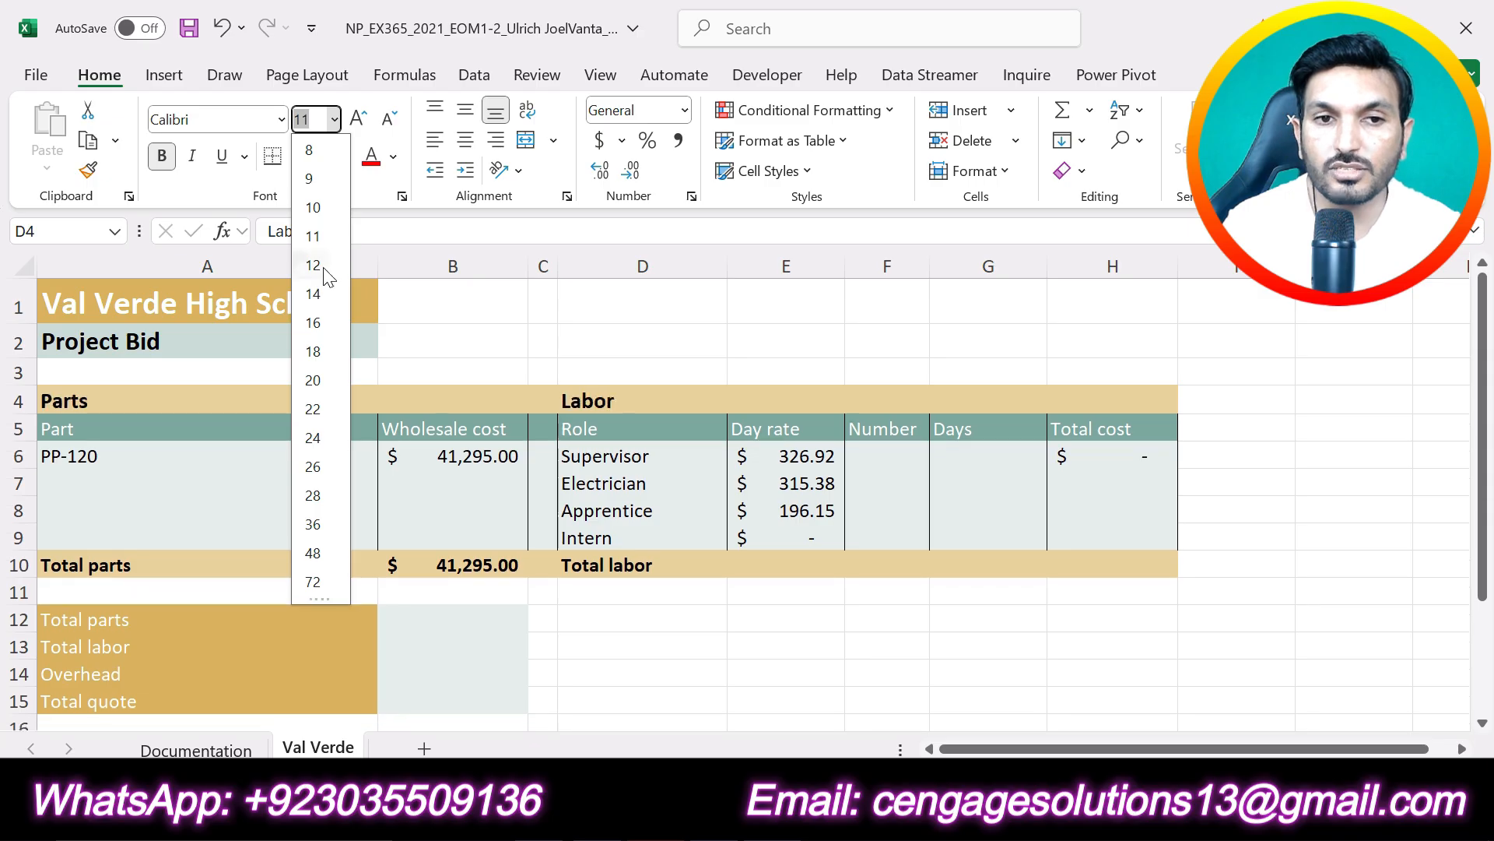
pyautogui.click(319, 265)
pyautogui.click(794, 663)
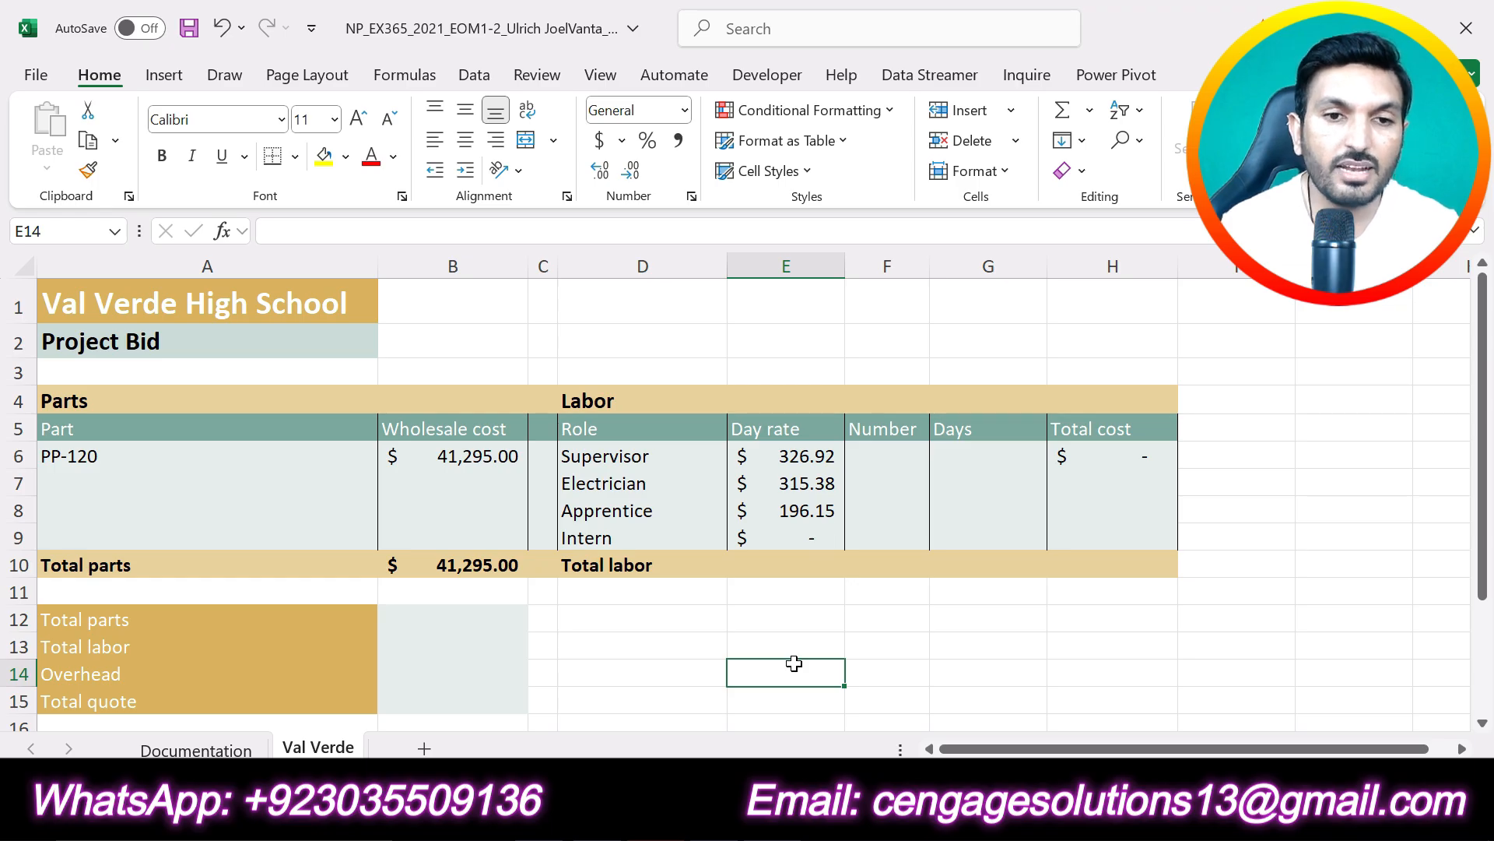
# - Return to the Word instructions, remove the yellow highlight from project step 5 and highlight project step 6 above Table 1 in yellow
pyautogui.hotkey('alt', 'Tab')
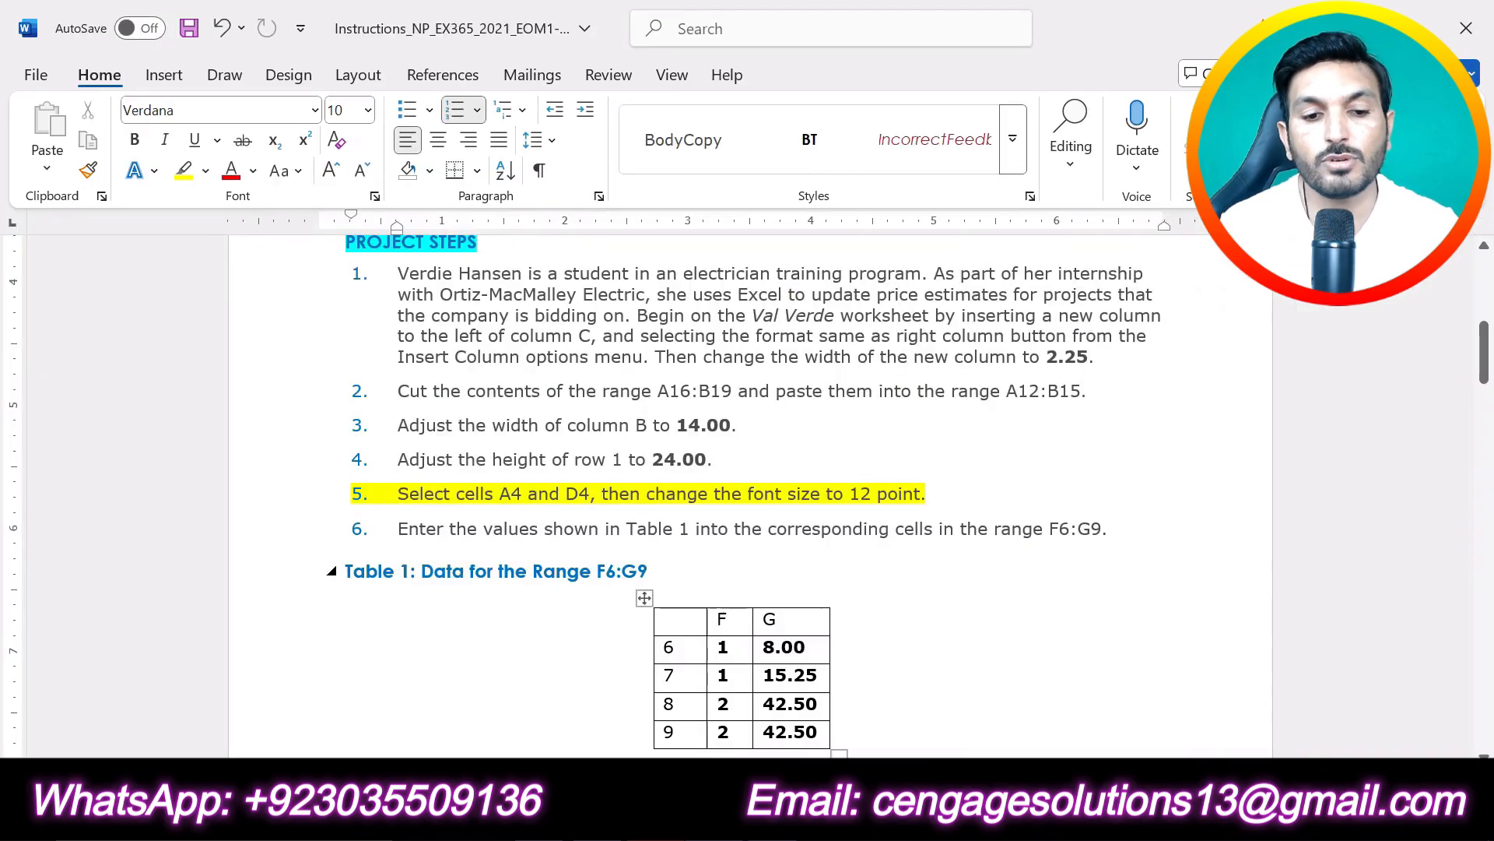
pyautogui.hotkey('ctrl', 'z')
pyautogui.scroll(-1, 749, 494)
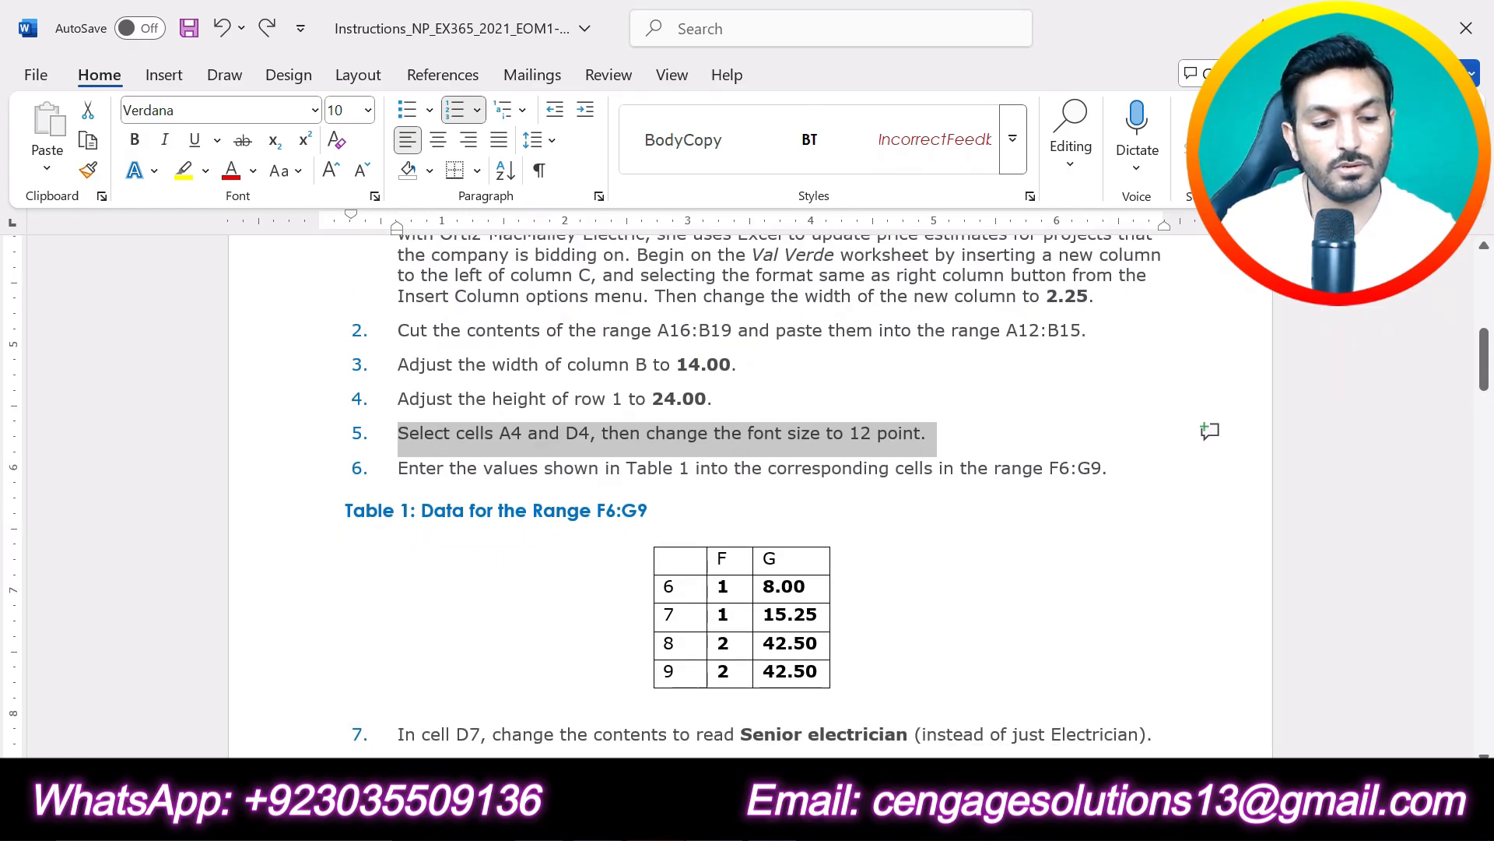
pyautogui.click(1110, 470)
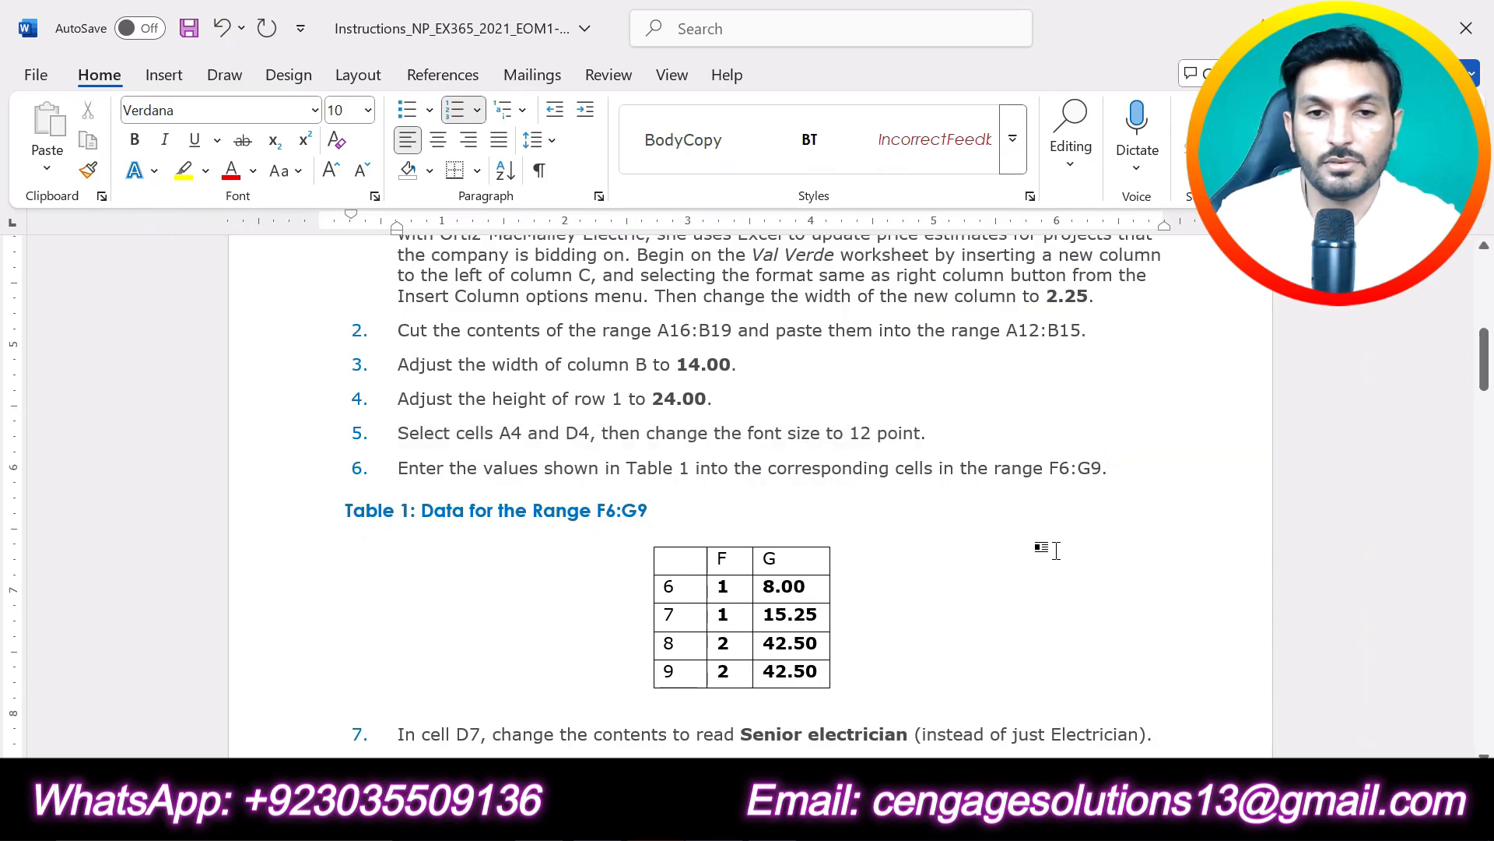
pyautogui.moveTo(1134, 470); pyautogui.dragTo(398, 470)
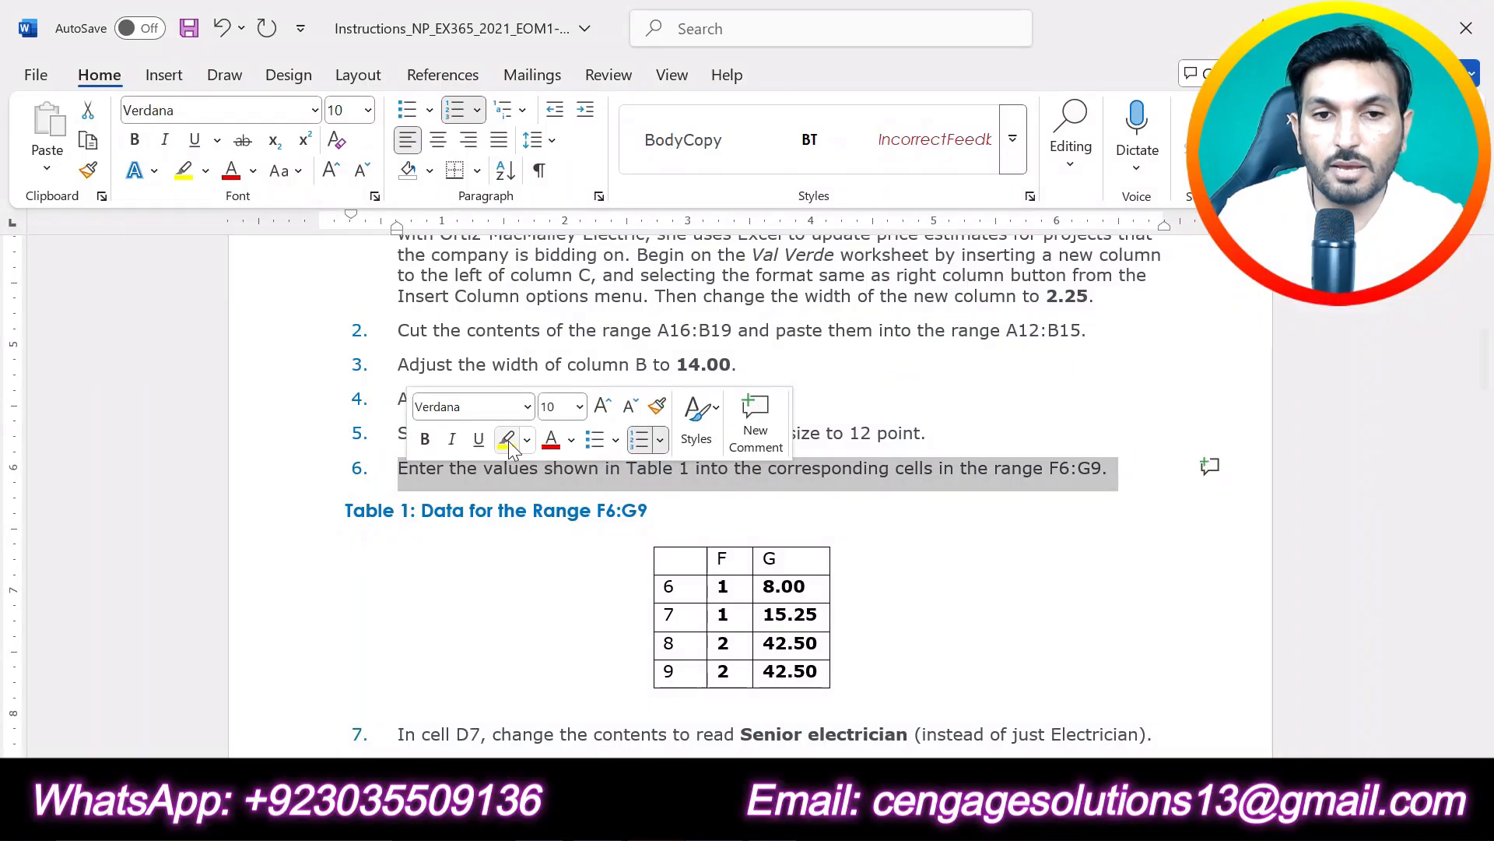
pyautogui.click(506, 456)
pyautogui.click(510, 635)
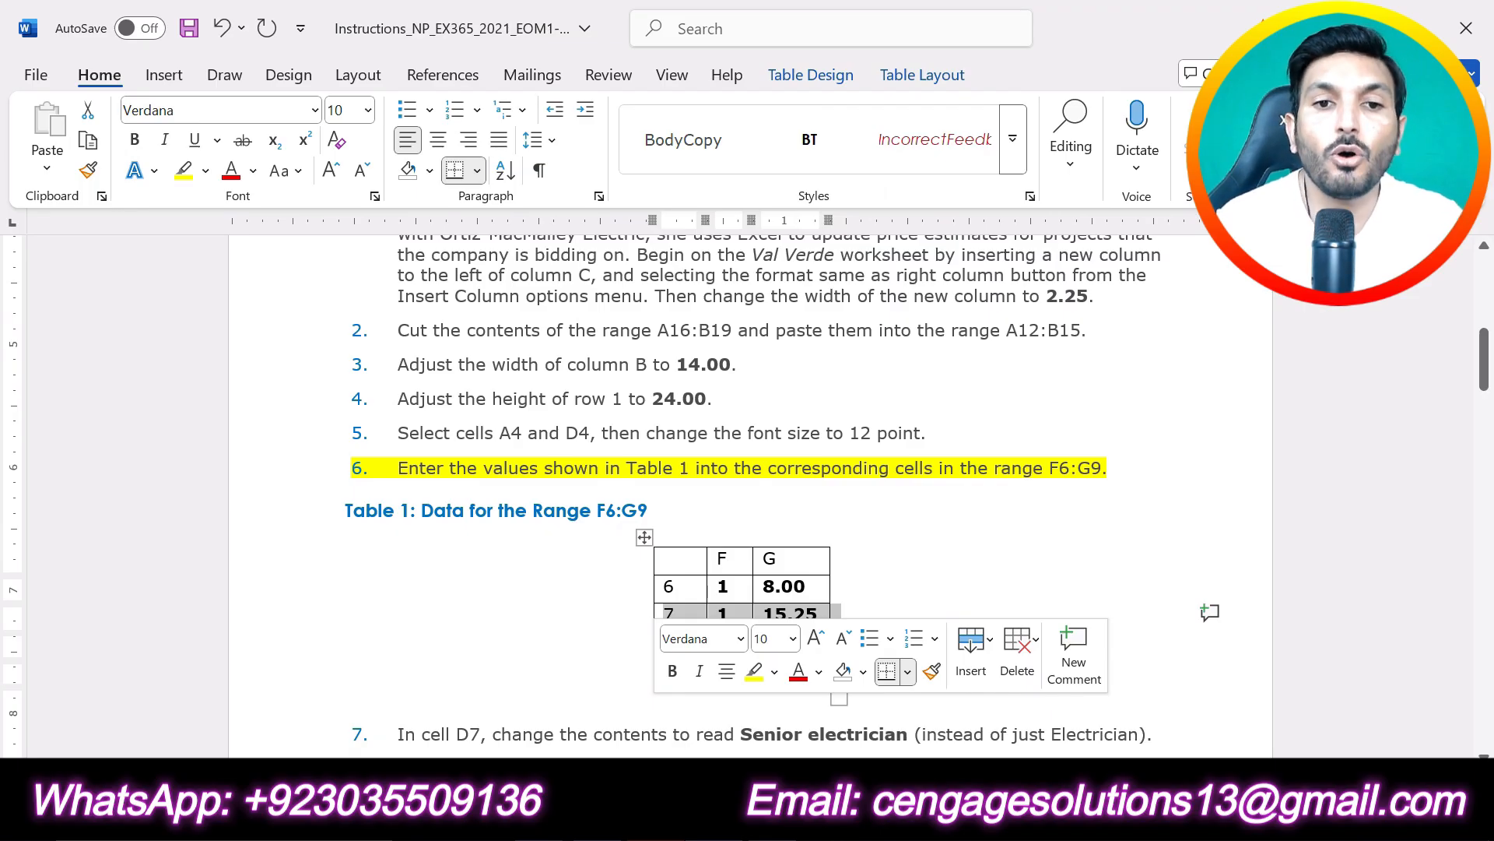
pyautogui.scroll(-3, 909, 524)
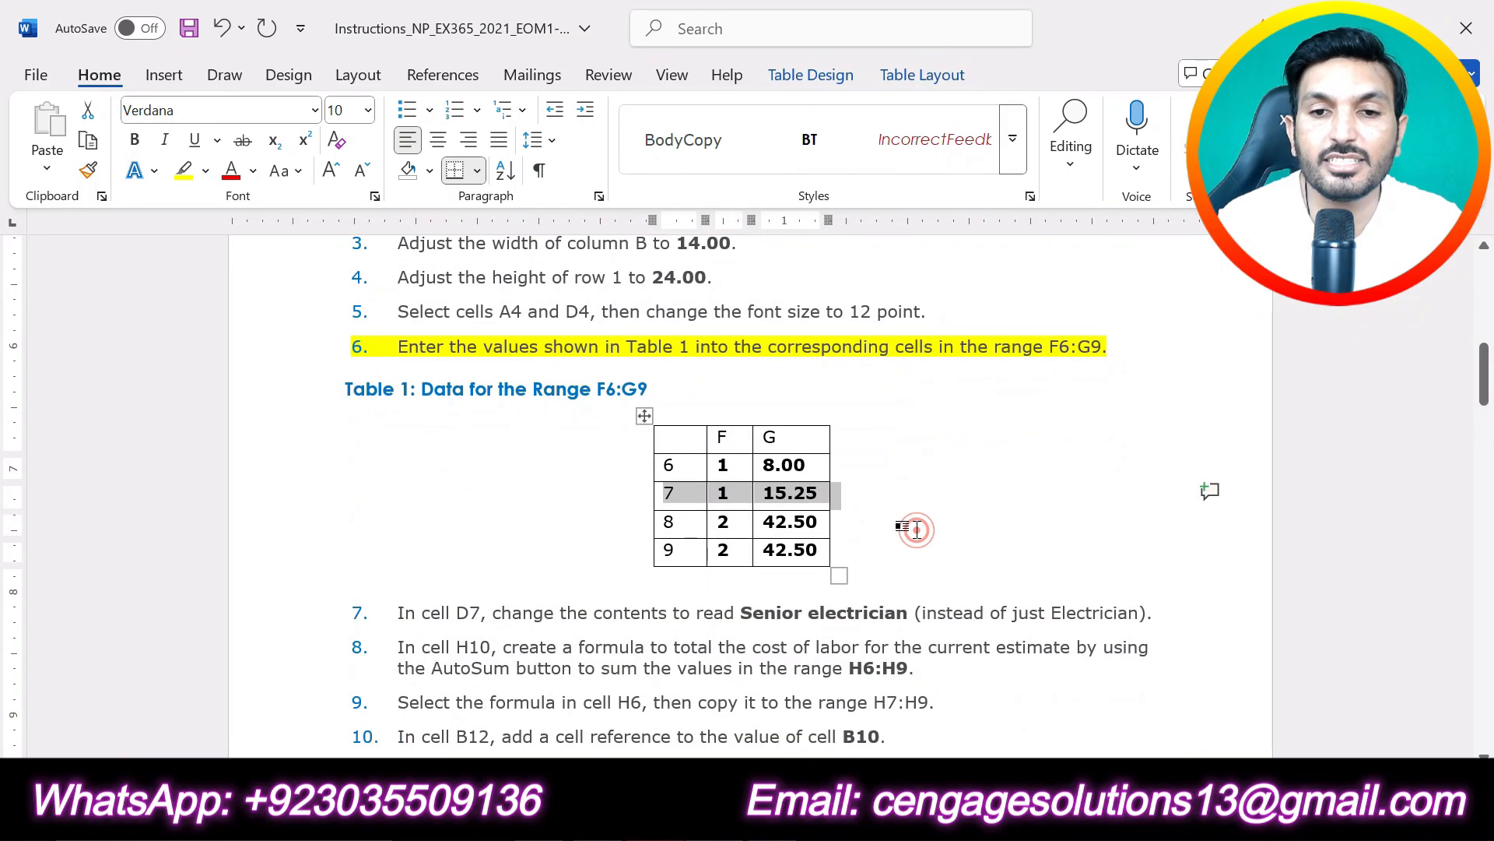
# - Consult Table 1 in the Word instructions, switch to the Excel workbook and enter 1 in cell F6 of the Val Verde worksheet
pyautogui.click(909, 524)
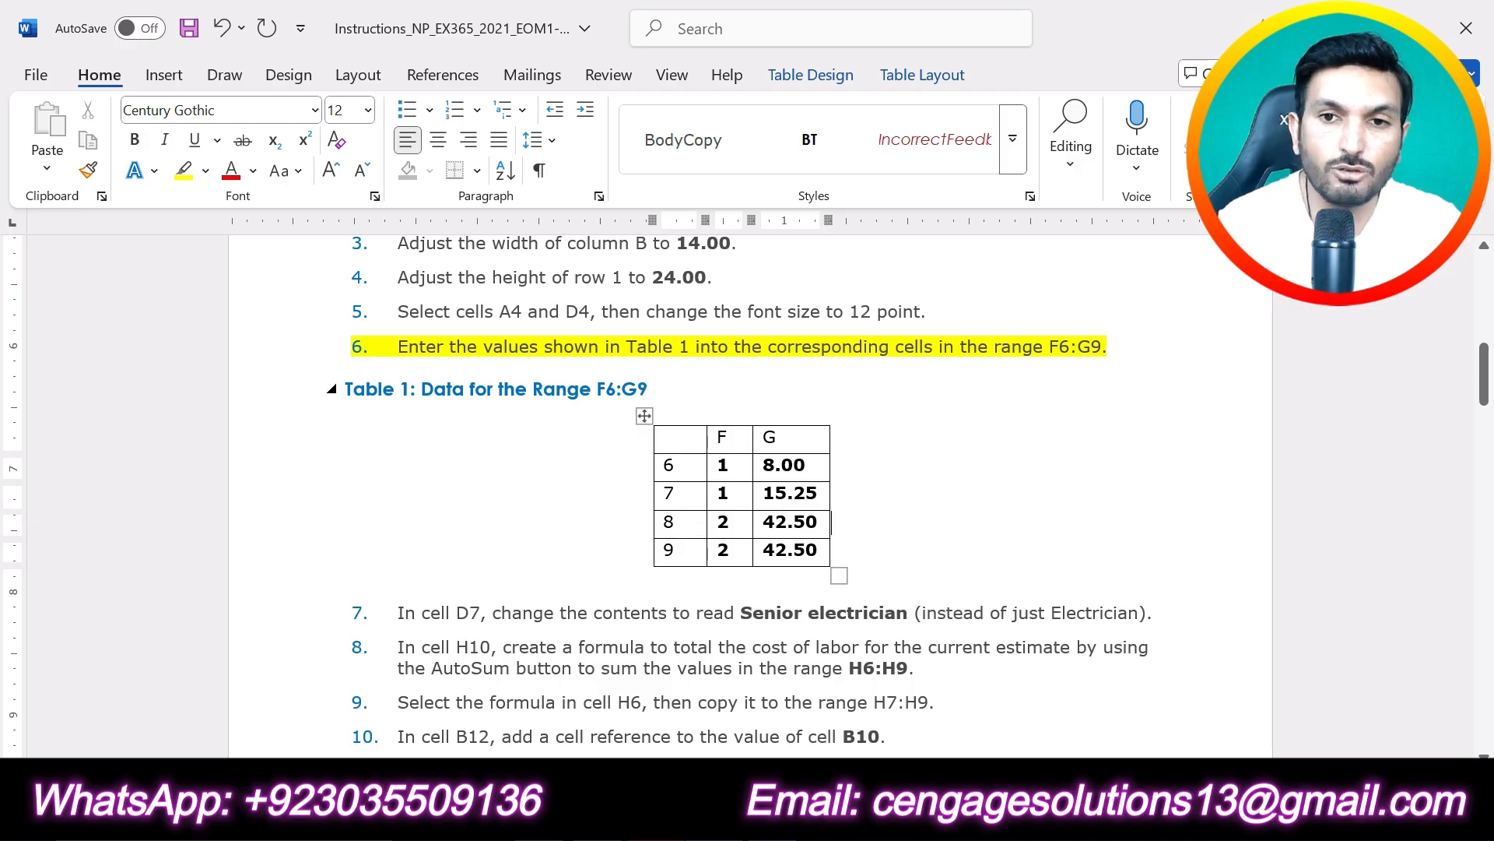
pyautogui.click(1053, 346)
pyautogui.doubleClick(1052, 346)
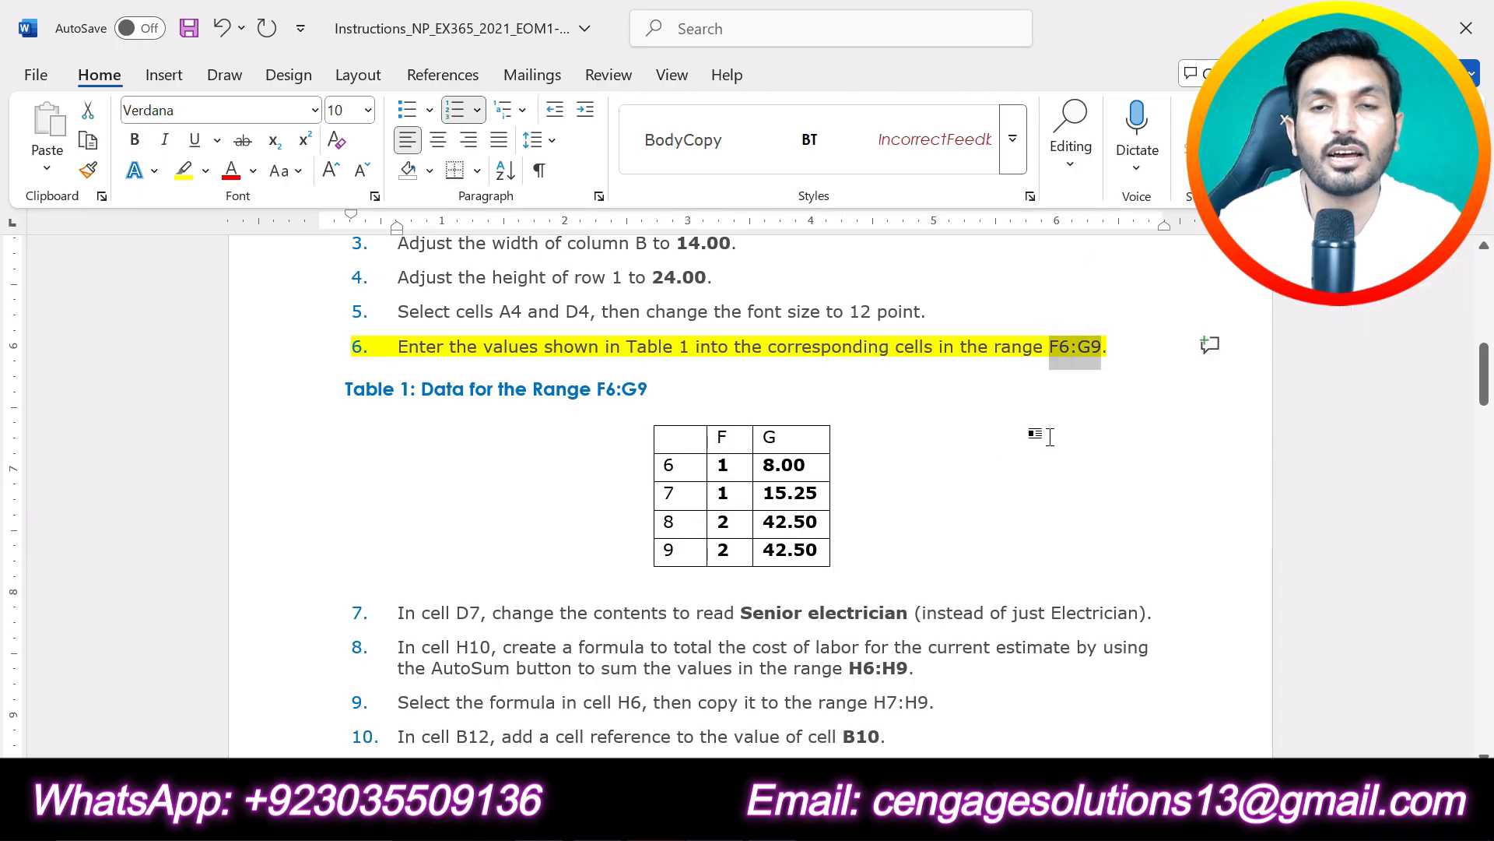
pyautogui.click(990, 500)
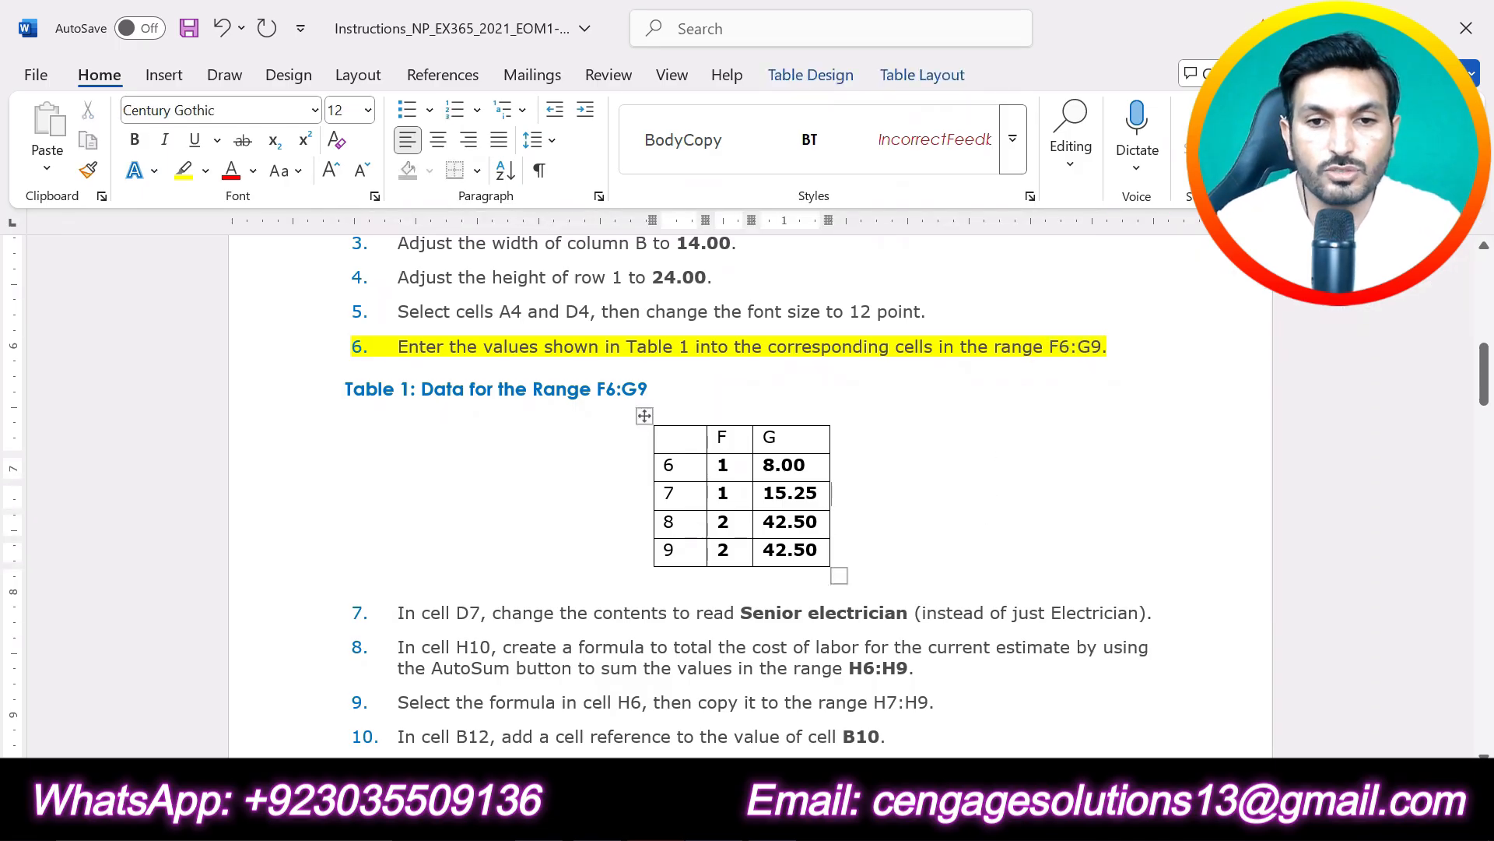
pyautogui.doubleClick(722, 467)
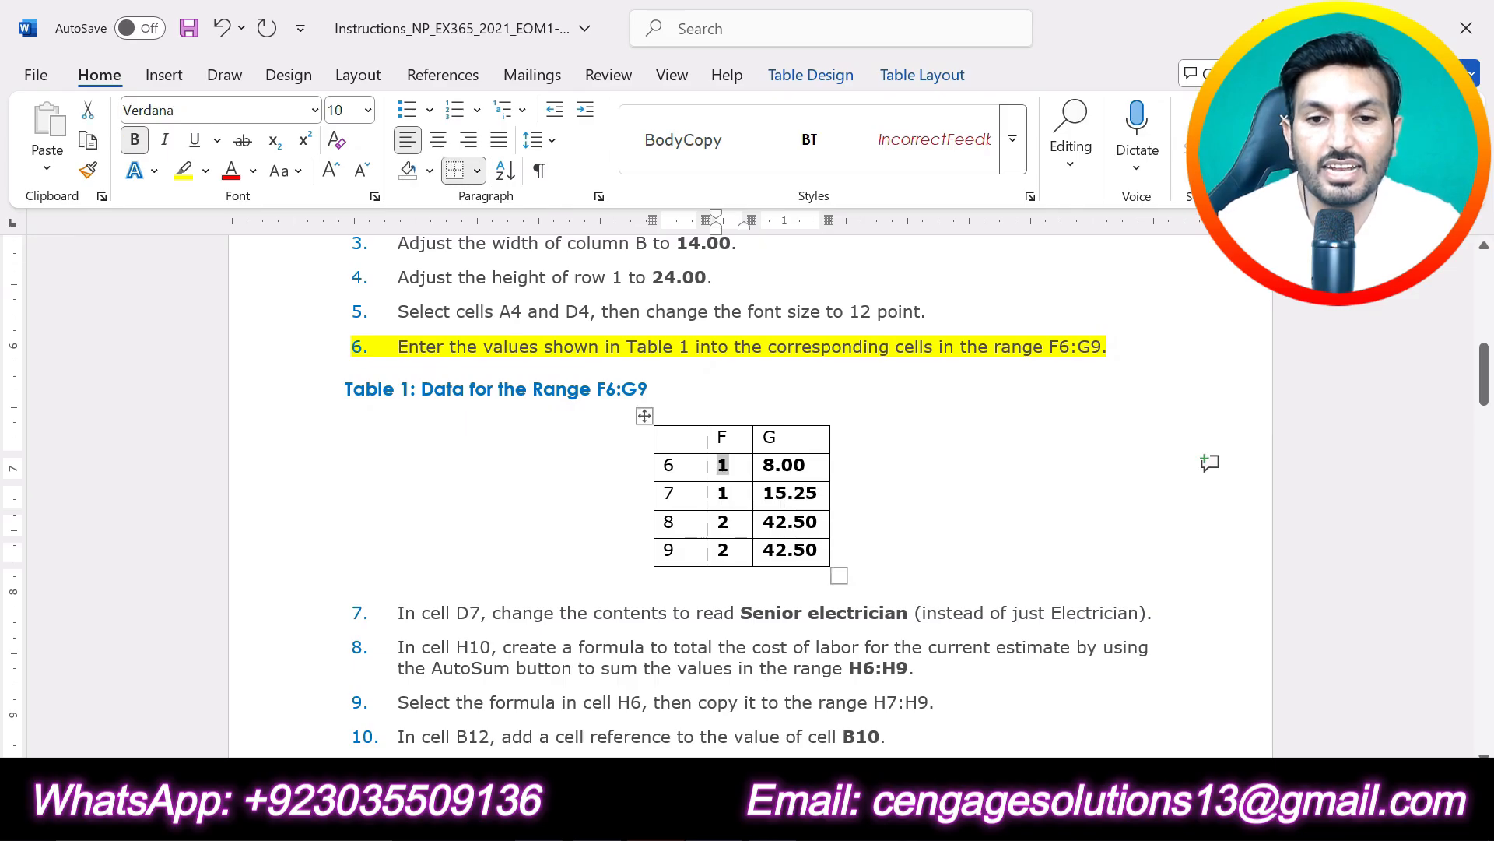
pyautogui.click(740, 814)
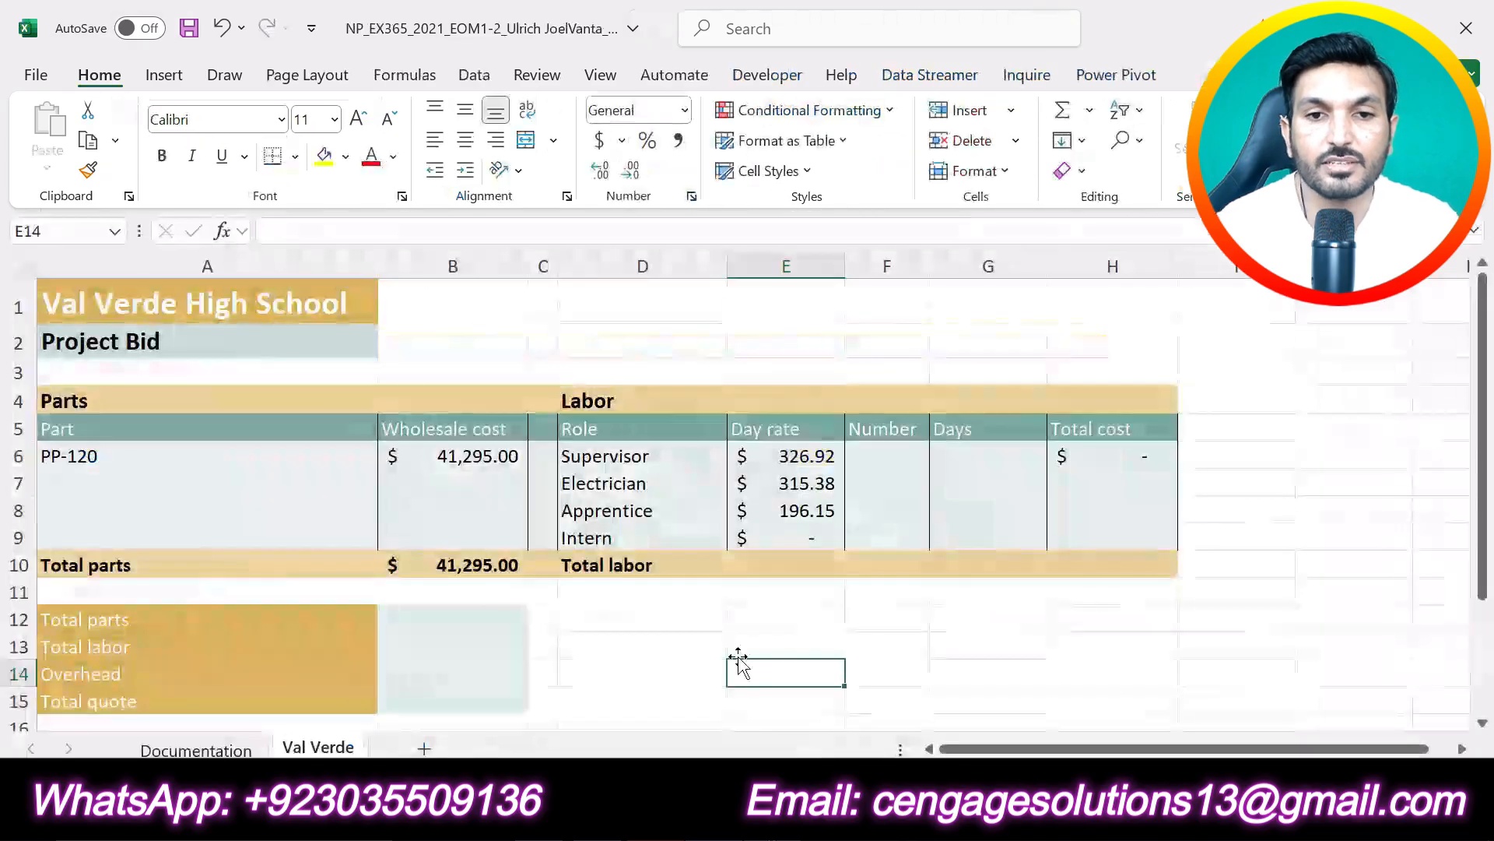
pyautogui.click(881, 449)
pyautogui.write('1')
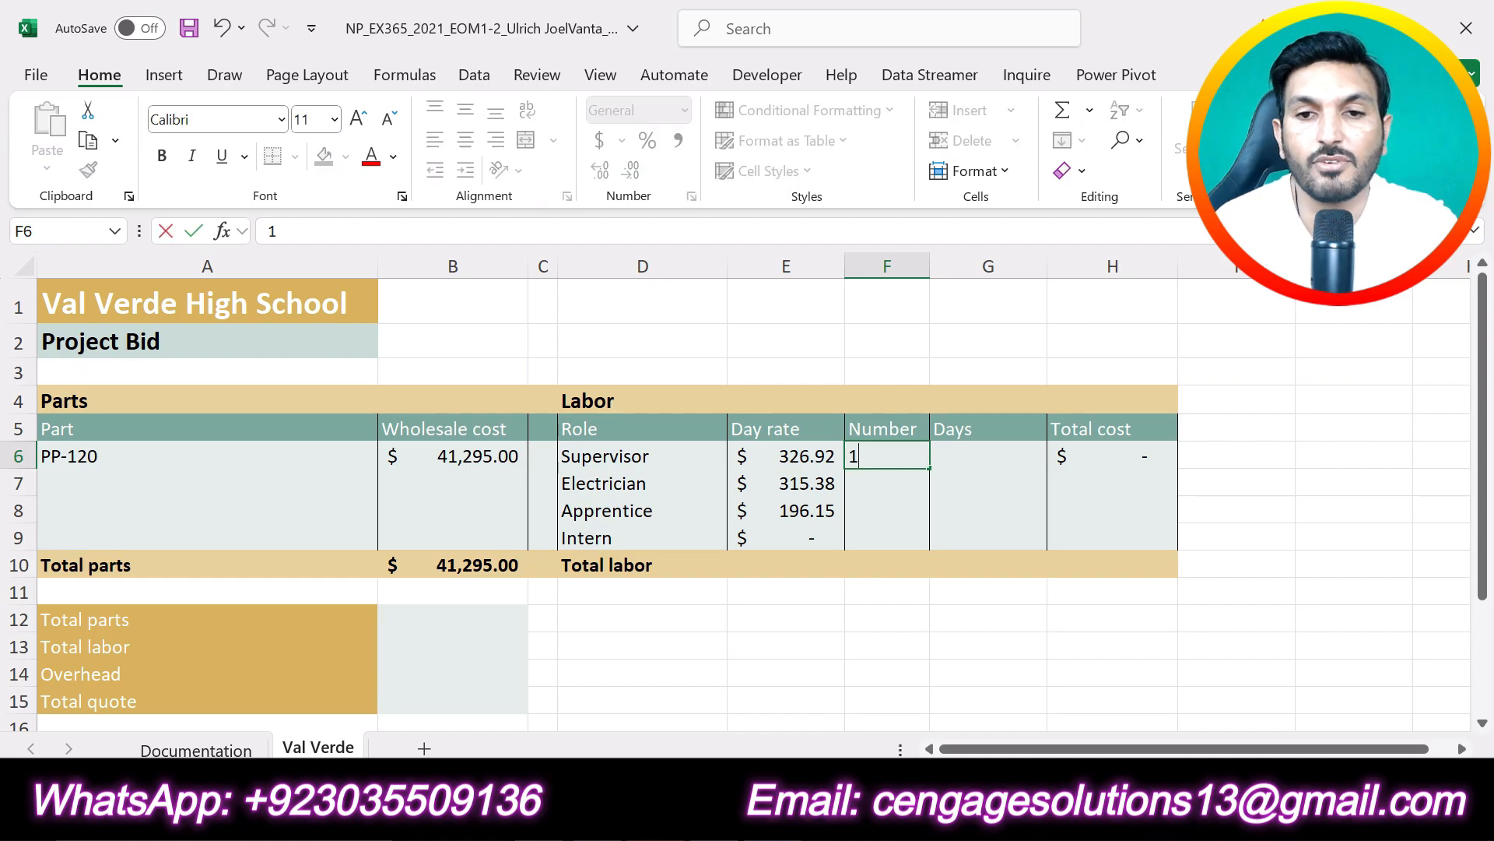
# - Check the column F values of Table 1 in the Word instructions, and enter 1 in cell F7 of the Excel worksheet
pyautogui.hotkey('alt', 'Tab')
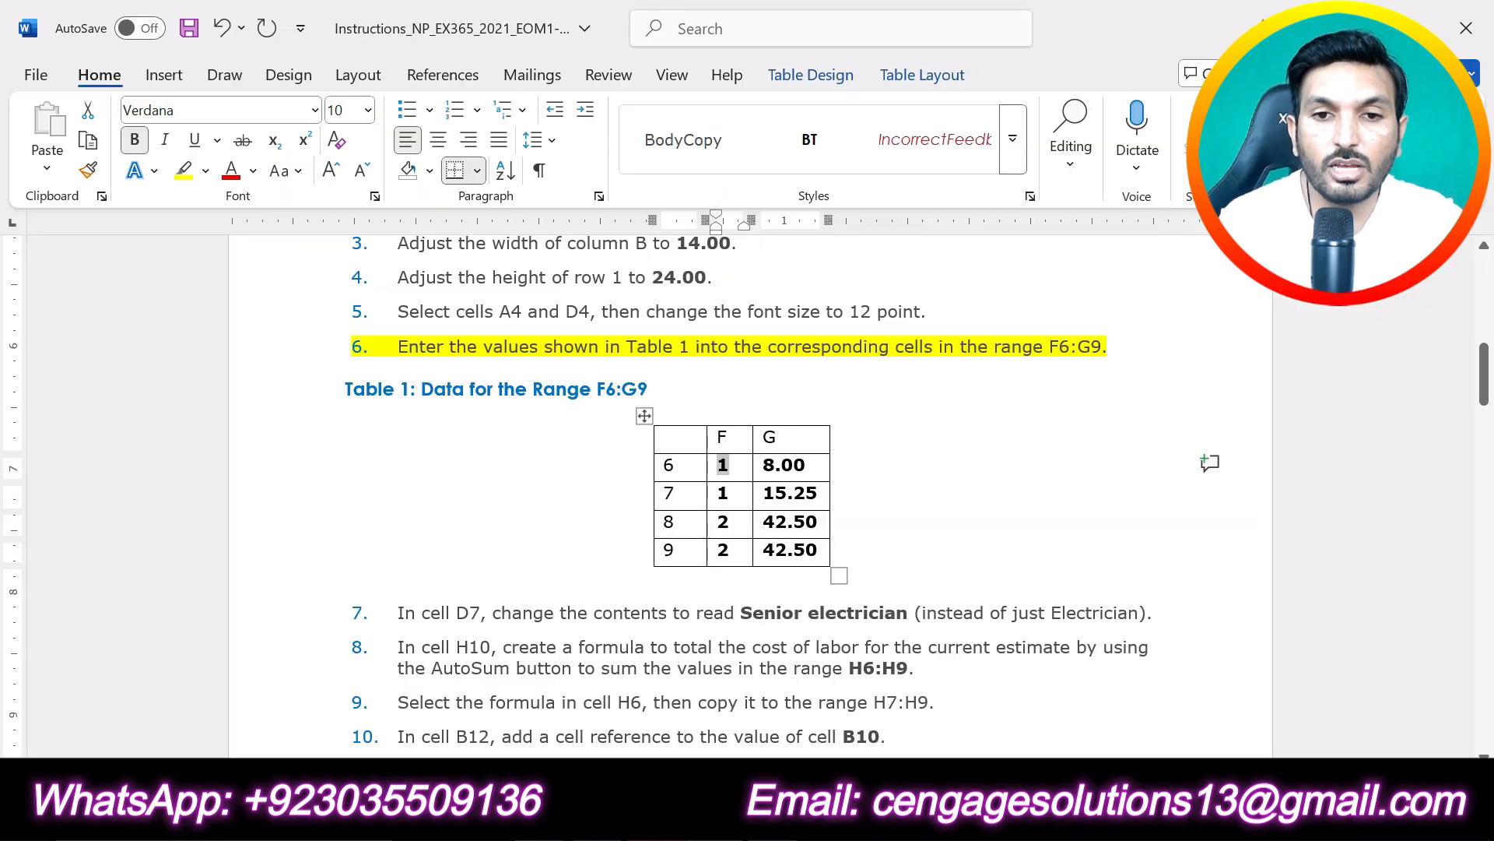
pyautogui.click(729, 493)
pyautogui.click(726, 523)
pyautogui.click(733, 554)
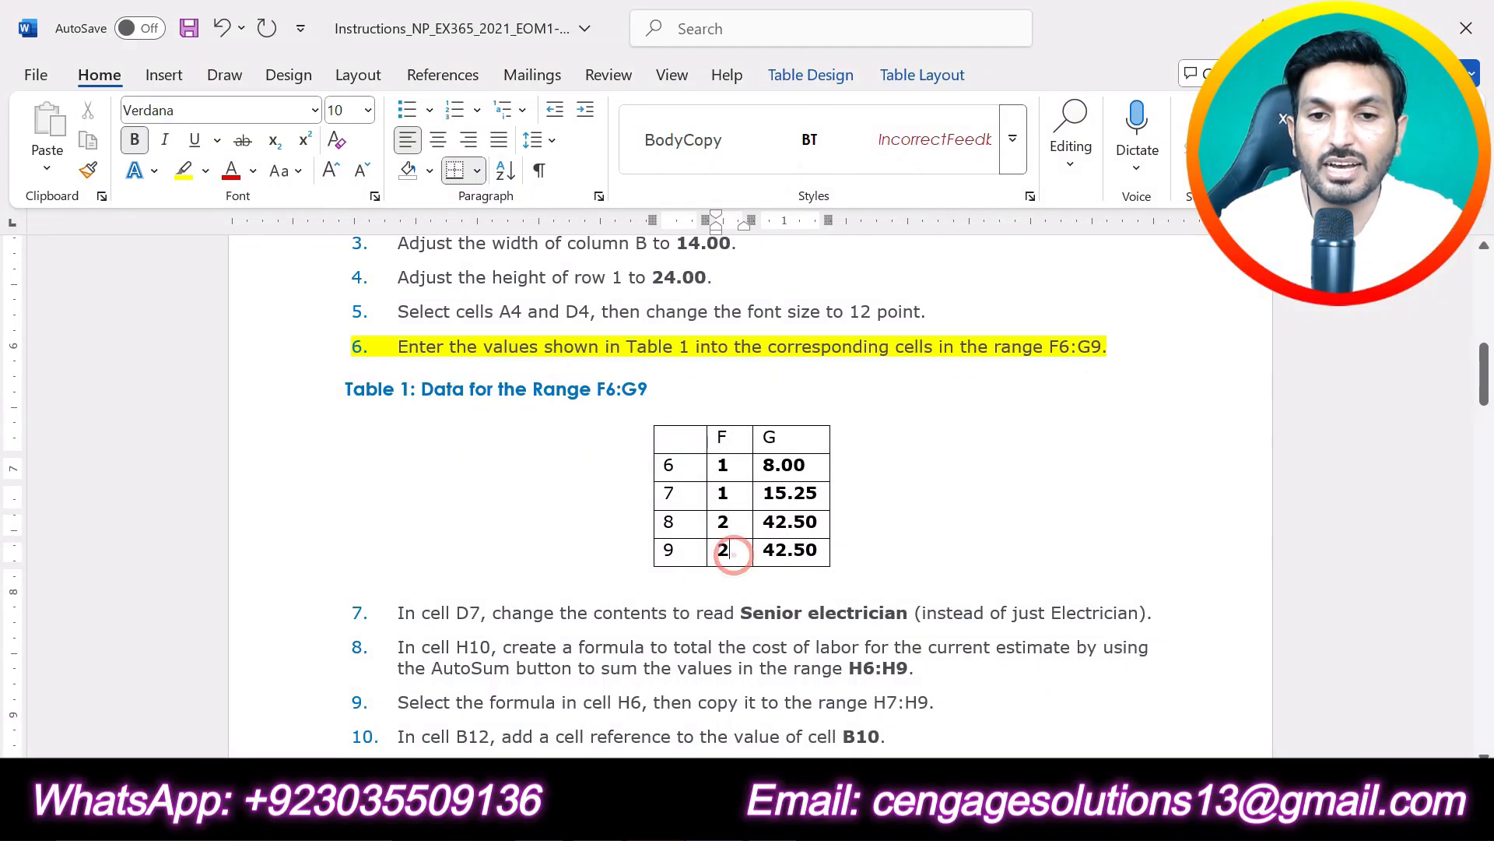
pyautogui.hotkey('alt', 'Tab')
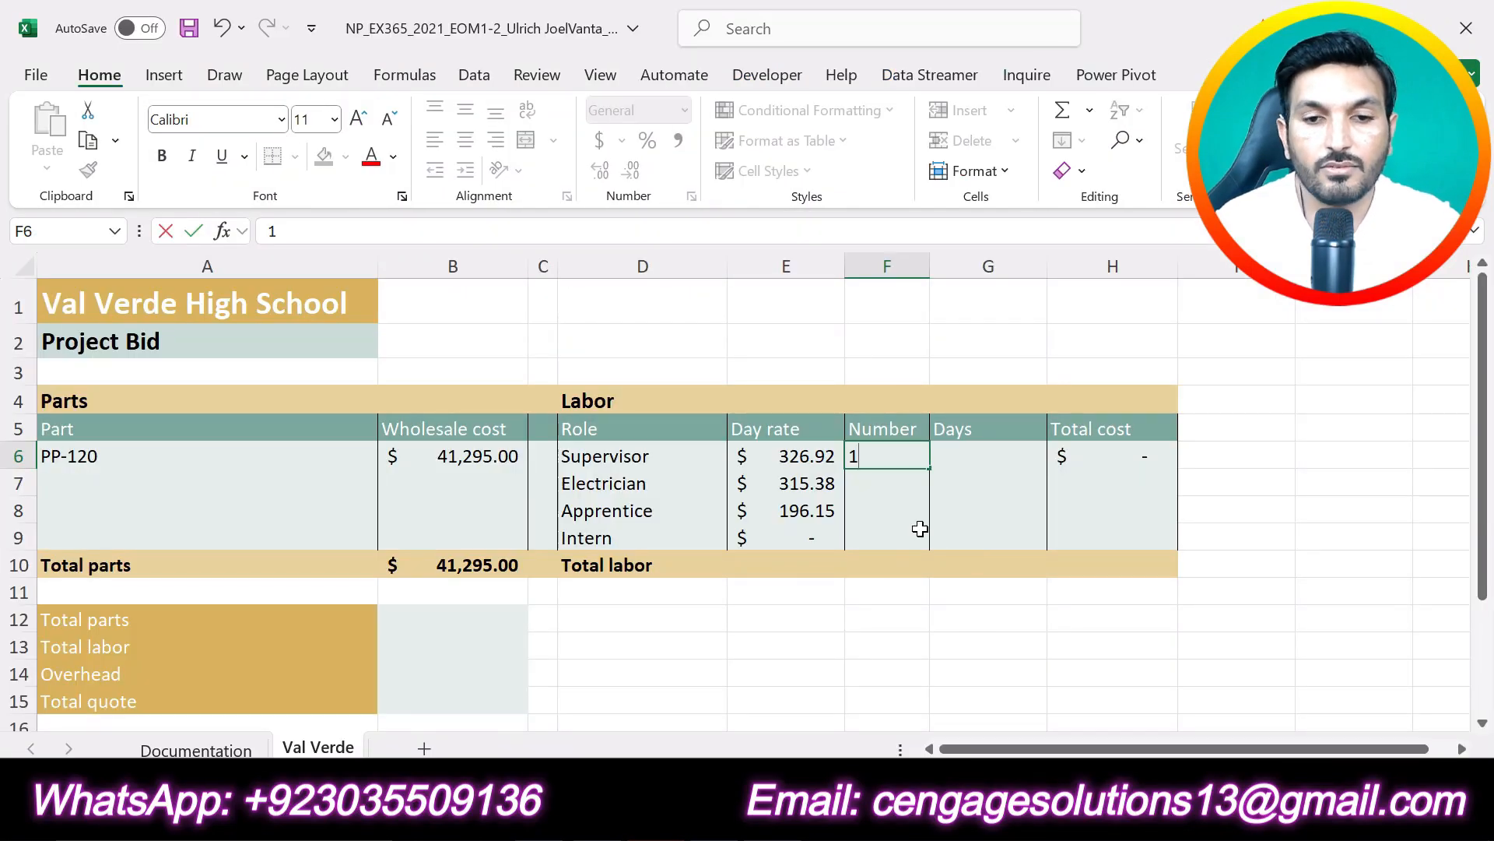
pyautogui.press('Tab')
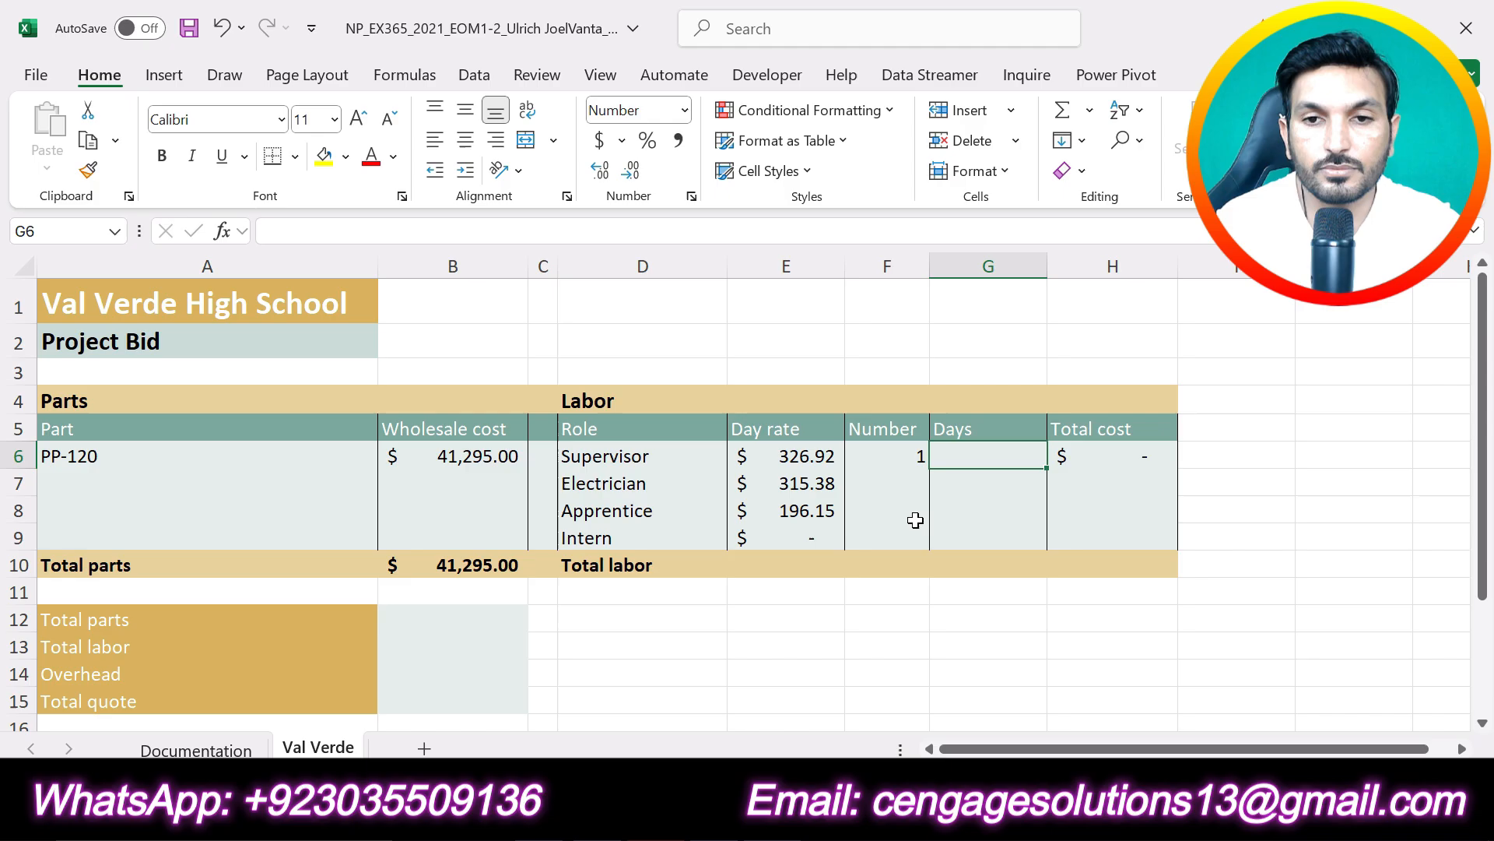
pyautogui.click(885, 486)
pyautogui.write('2')
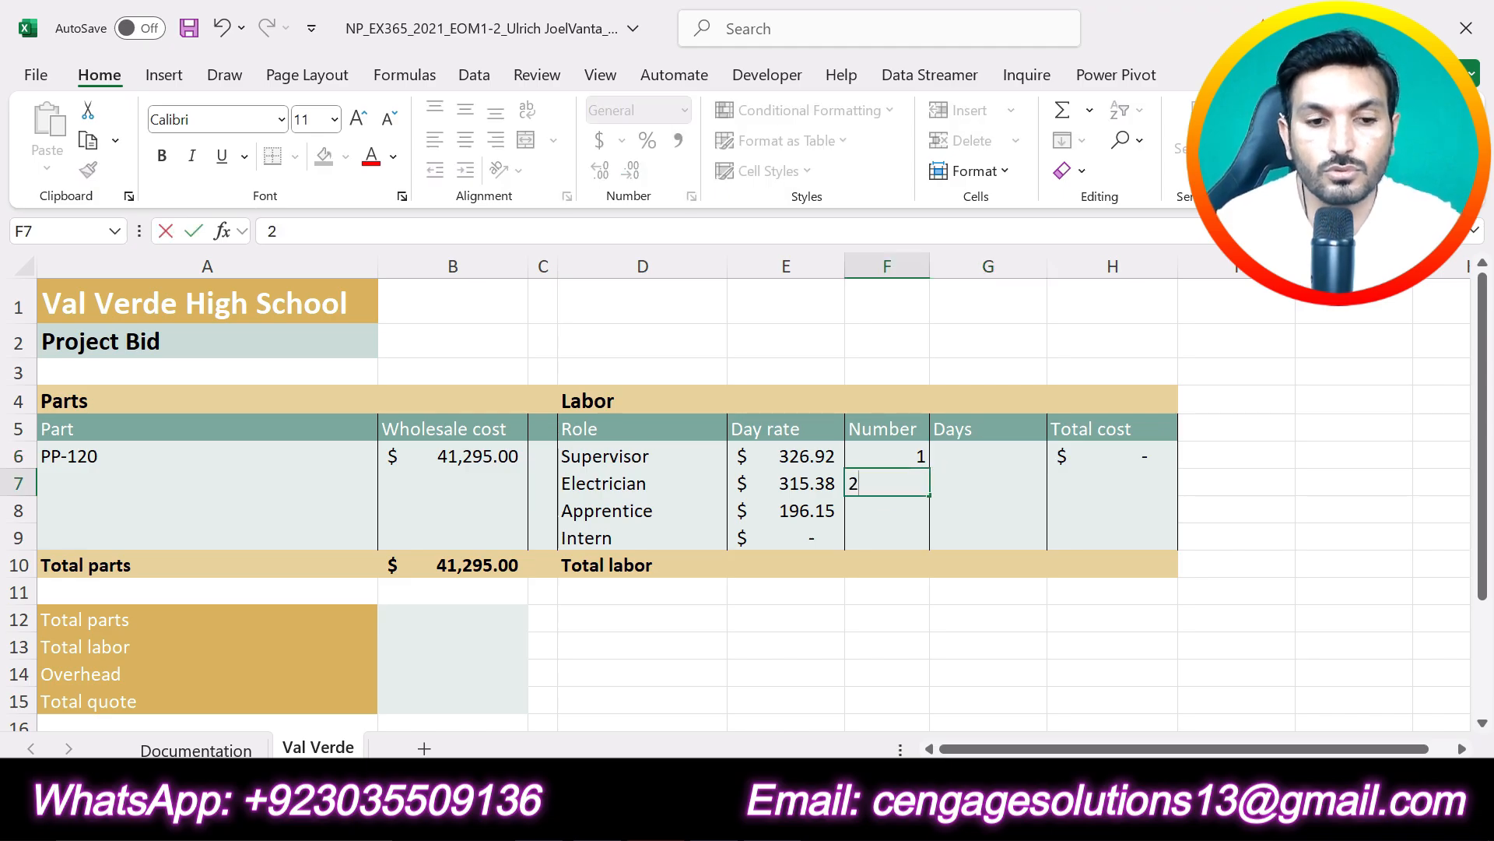
pyautogui.press('BackSpace')
pyautogui.write('1')
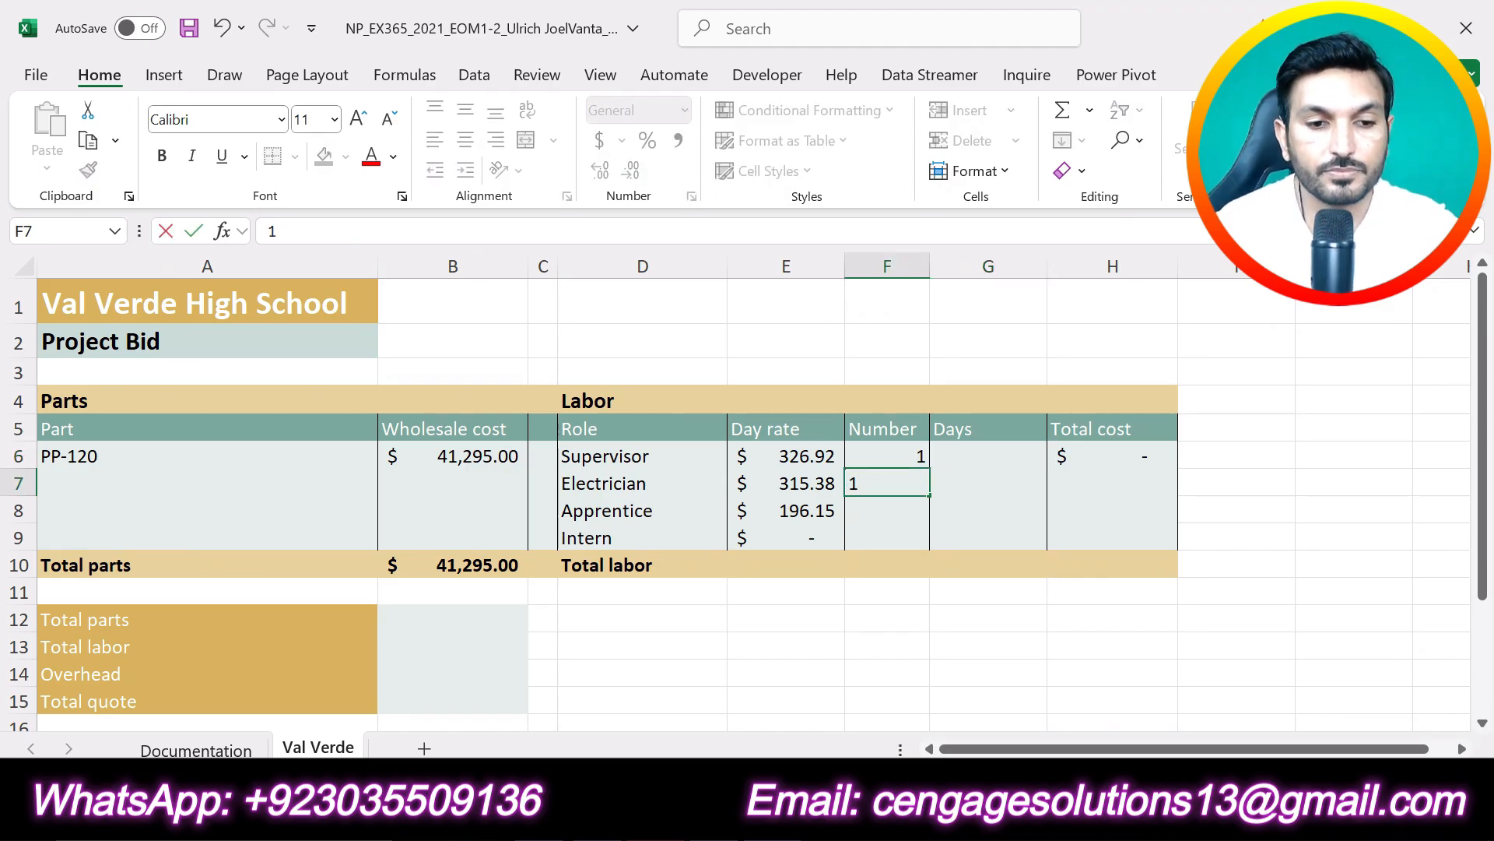
pyautogui.press('Tab')
# - Enter 2 as the number for the Apprentice and Intern rows in cells F8 and F9
pyautogui.click(893, 507)
pyautogui.write('2')
pyautogui.press('Tab')
pyautogui.click(893, 534)
pyautogui.write('2')
pyautogui.press('BackSpace')
pyautogui.press('Tab')
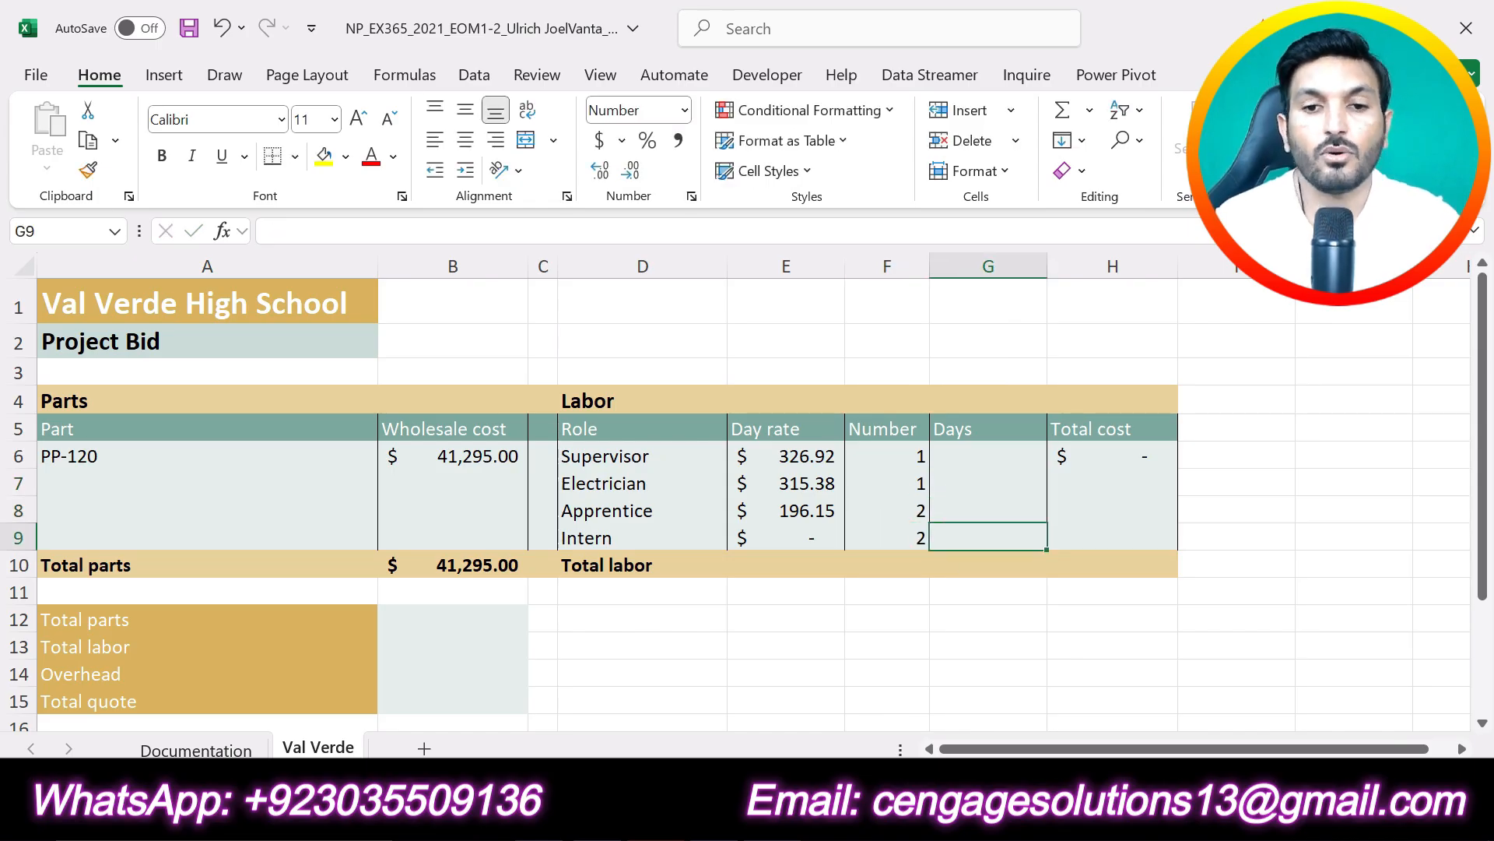
# - Copy 8.00 from Table 1 in the Word instructions into cell G6 of the Excel workbook's Val Verde worksheet
pyautogui.hotkey('alt', 'Tab')
pyautogui.click(764, 464)
pyautogui.doubleClick(764, 465)
pyautogui.hotkey('ctrl', 'c')
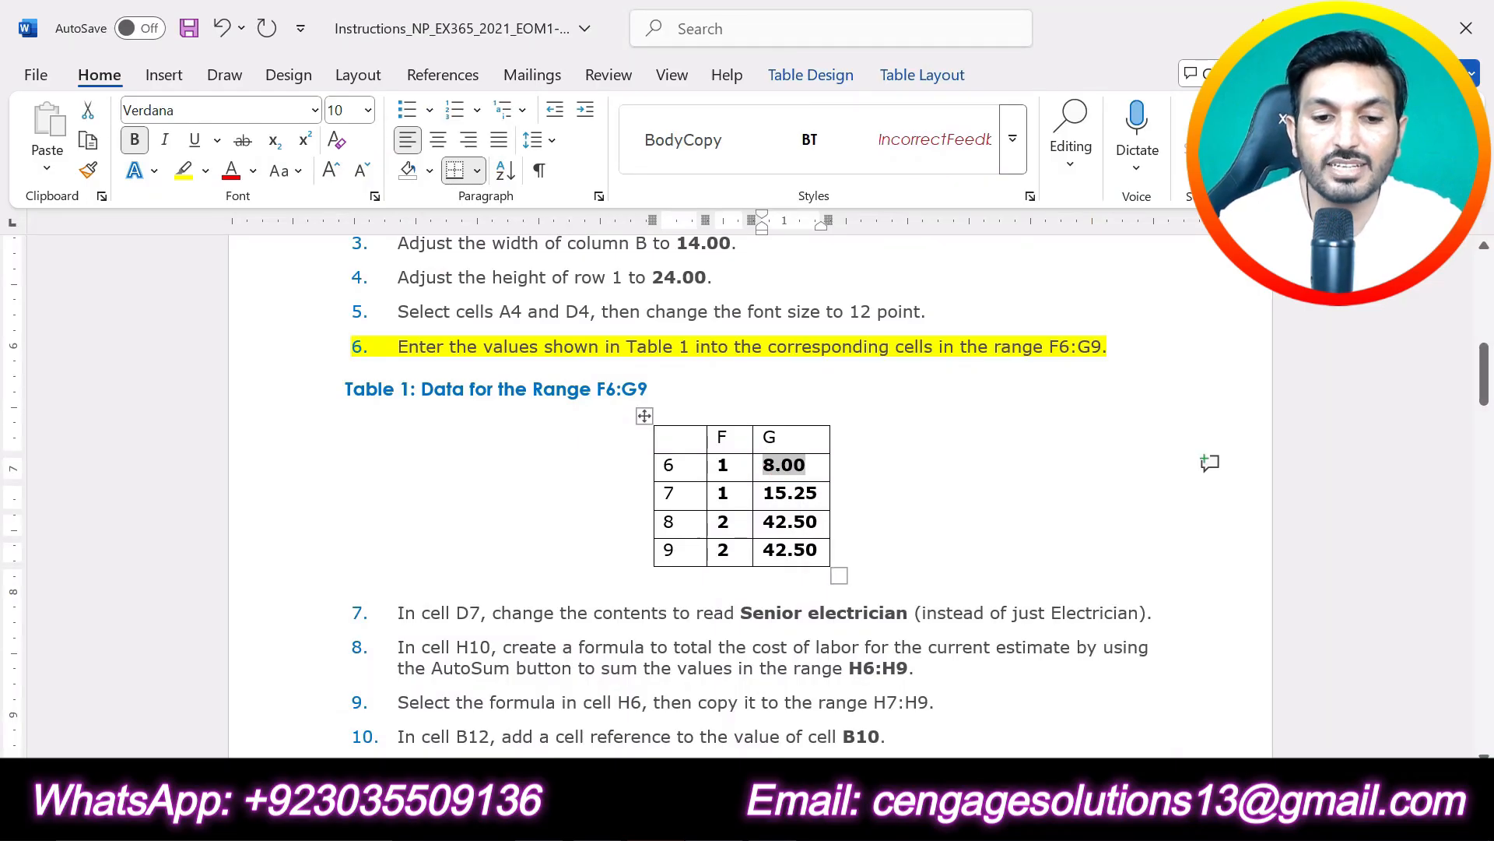
pyautogui.hotkey('alt', 'Tab')
pyautogui.click(985, 456)
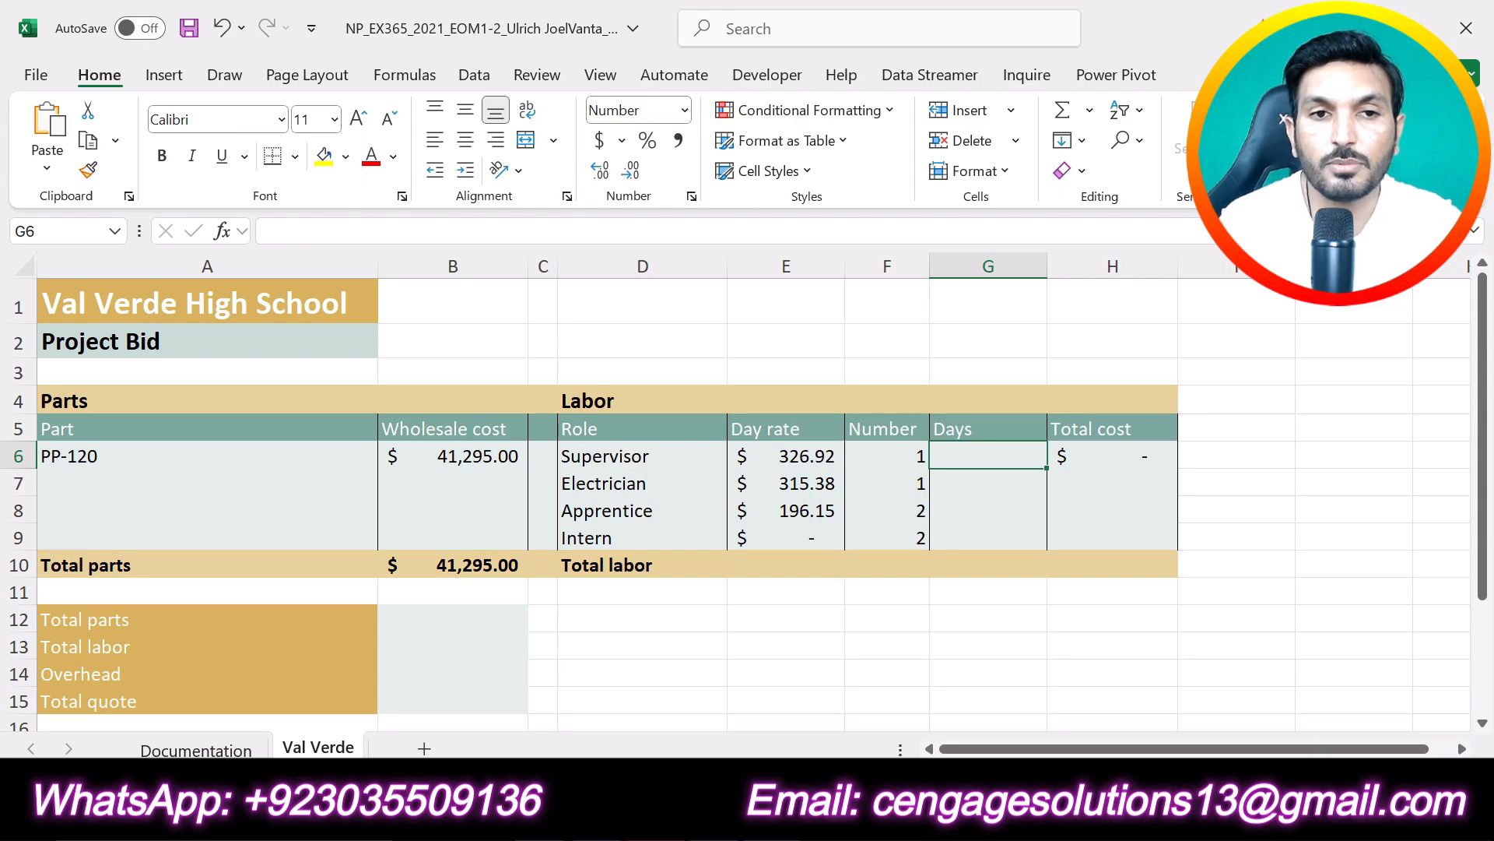
pyautogui.click(272, 231)
pyautogui.hotkey('ctrl', 'v')
pyautogui.click(194, 231)
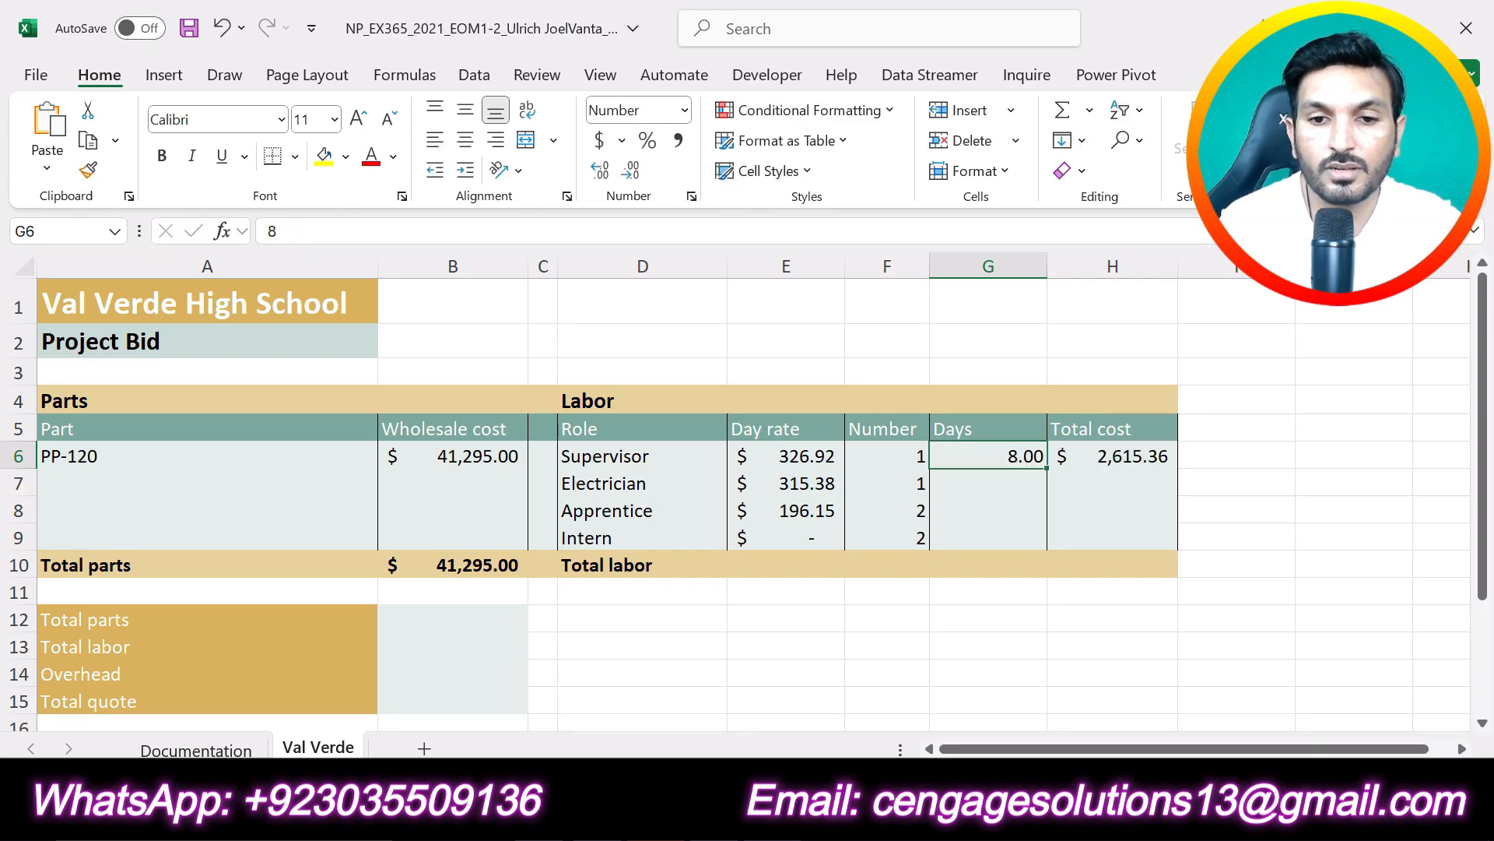
# - Copy 15.25 from row 7 of Table 1 in the Word instructions into cell G7 of the Excel worksheet
pyautogui.hotkey('alt', 'Tab')
pyautogui.moveTo(762, 493); pyautogui.dragTo(818, 492)
pyautogui.hotkey('ctrl', 'c')
pyautogui.hotkey('alt', 'Tab')
pyautogui.click(1008, 483)
pyautogui.click(487, 231)
pyautogui.hotkey('ctrl', 'v')
pyautogui.click(194, 233)
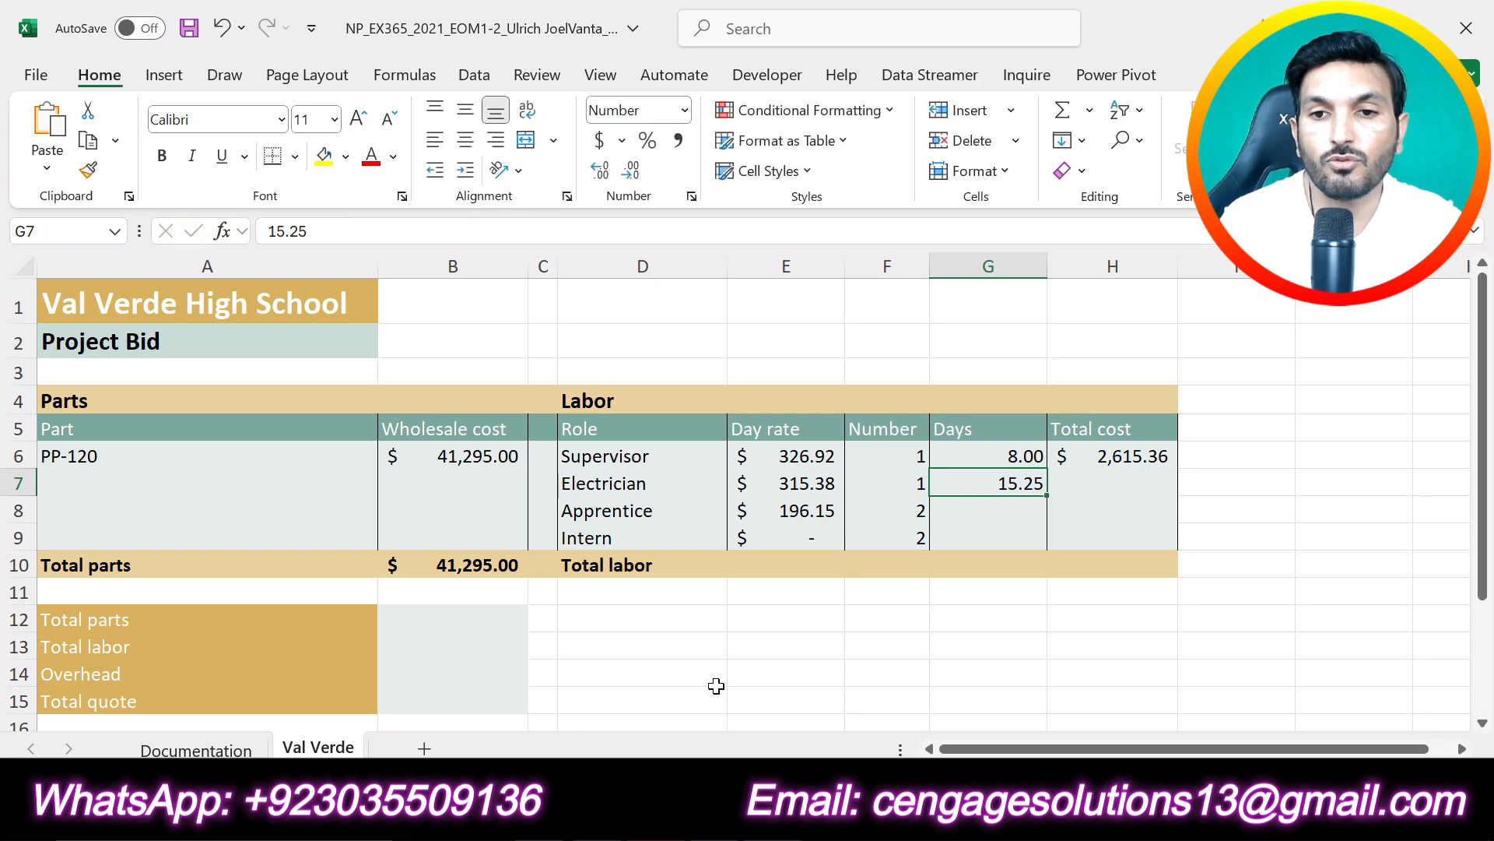
# - Look up row 8 of Table 1 in the Word instructions and enter 42.50 in cell G8 of the Excel worksheet
pyautogui.hotkey('alt', 'Tab')
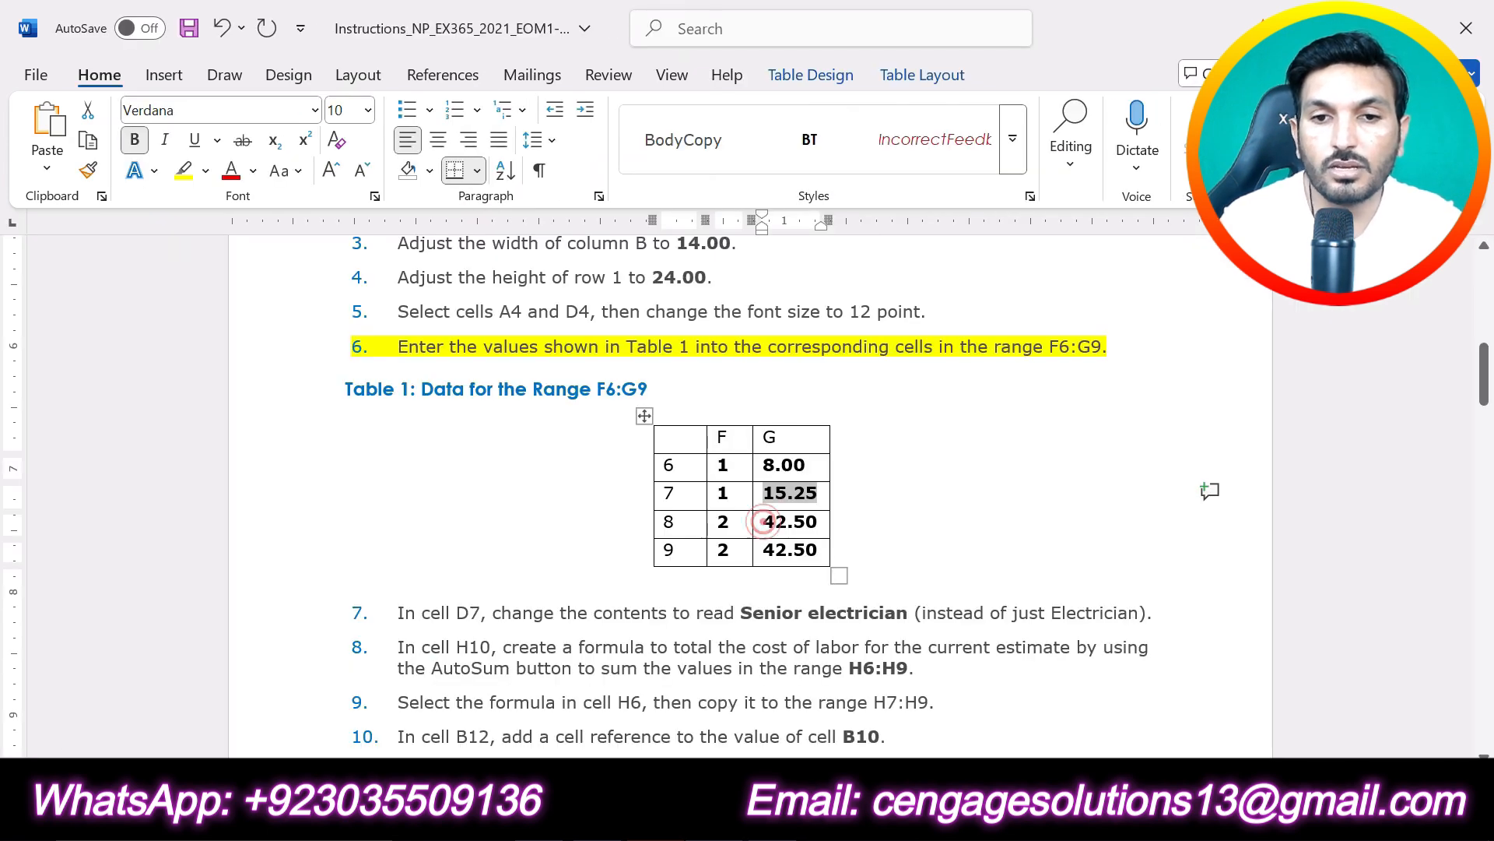
pyautogui.moveTo(759, 520); pyautogui.dragTo(817, 521)
pyautogui.click(991, 511)
pyautogui.write('42.50')
pyautogui.click(194, 231)
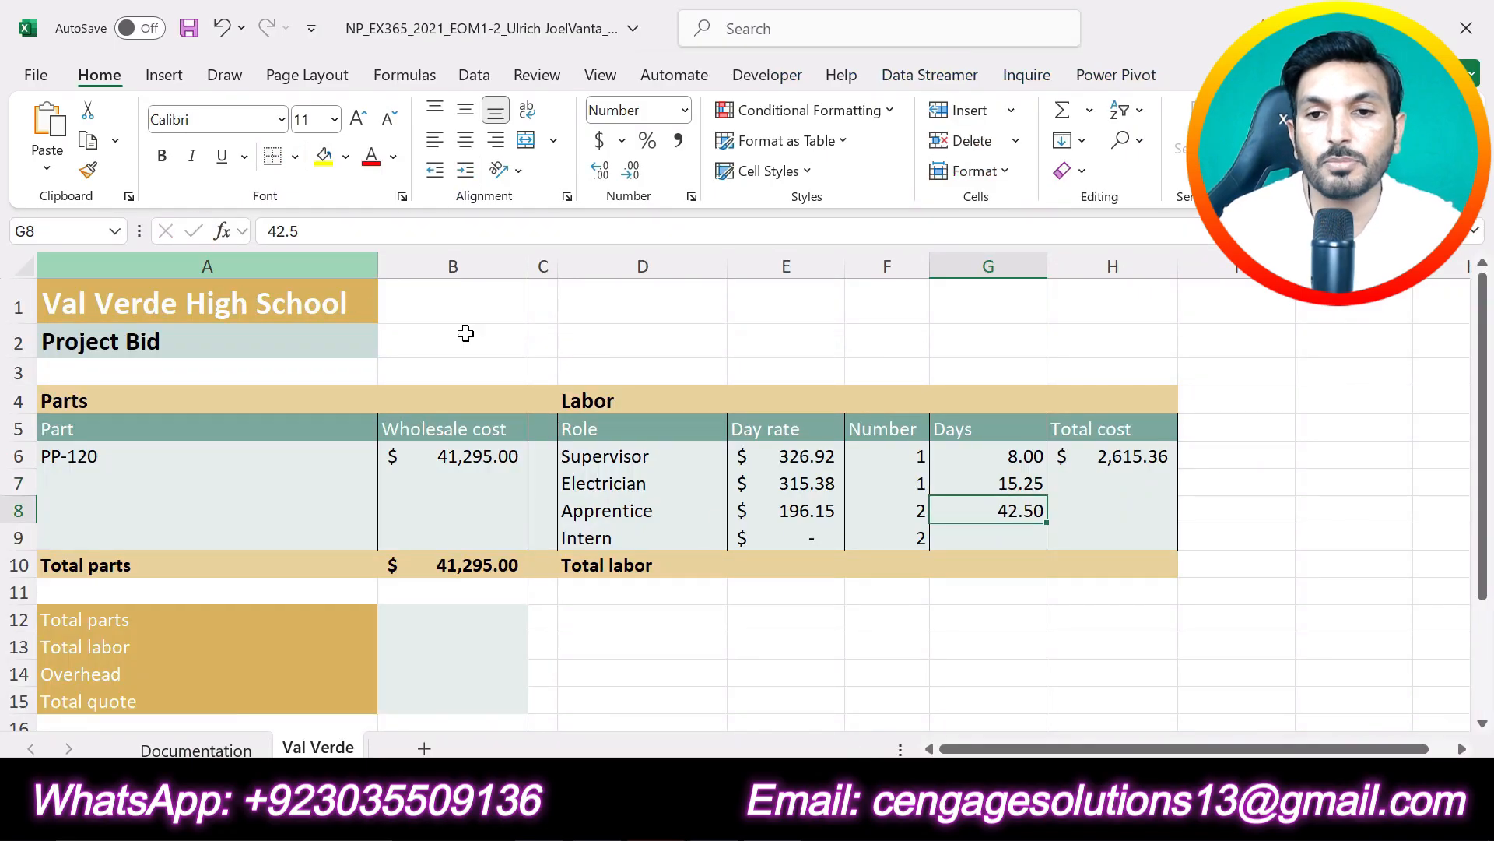
# - Copy 42.50 from row 9 of Table 1 in the Word instructions into cell G9 of the Excel worksheet
pyautogui.hotkey('alt', 'Tab')
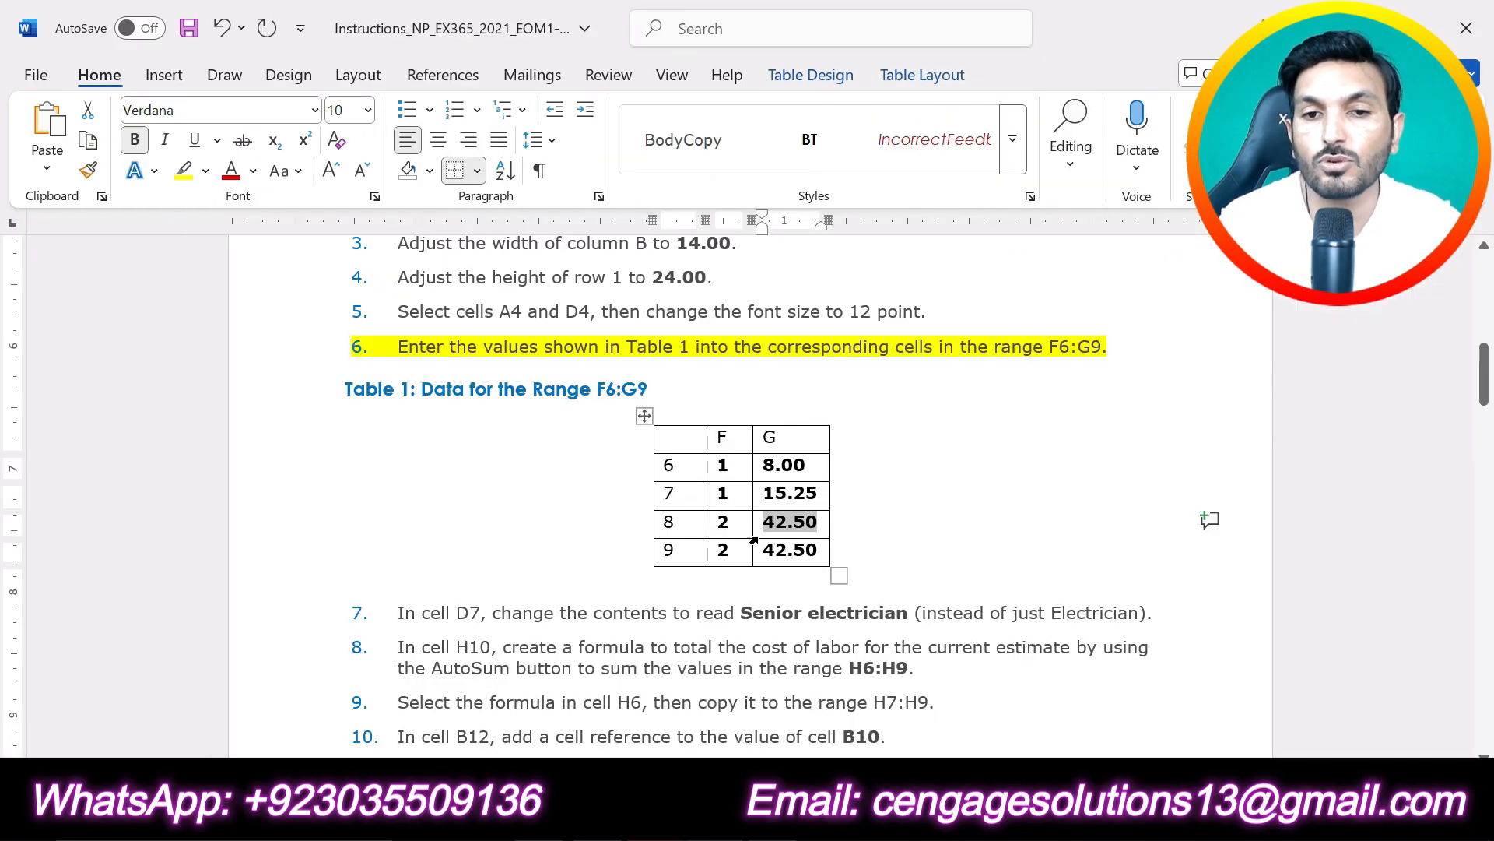
pyautogui.doubleClick(771, 551)
pyautogui.hotkey('ctrl', 'c')
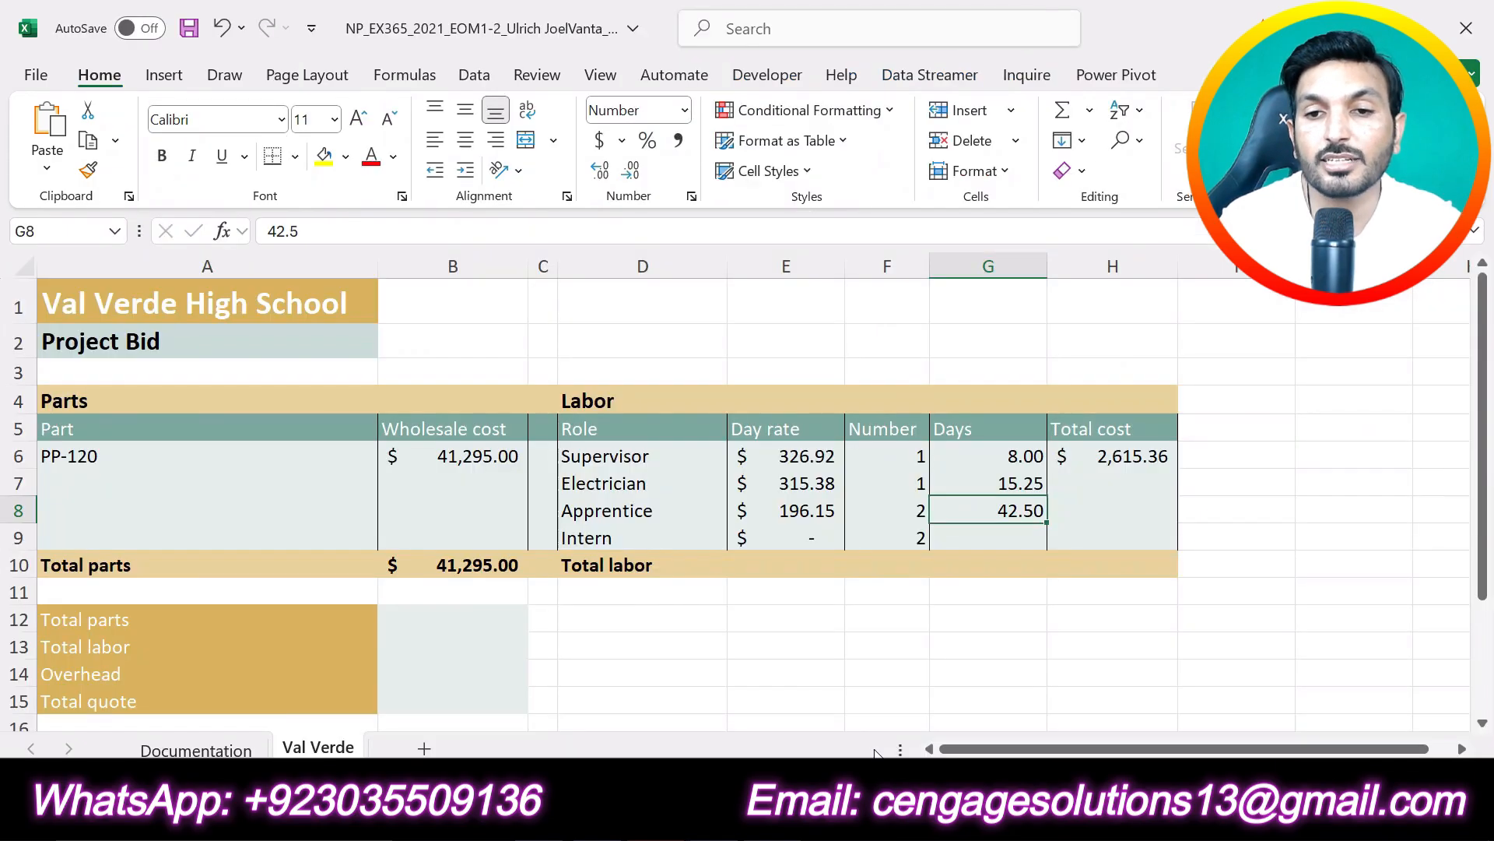
pyautogui.hotkey('alt', 'Tab')
pyautogui.click(1012, 537)
pyautogui.click(310, 234)
pyautogui.hotkey('ctrl', 'v')
pyautogui.click(194, 231)
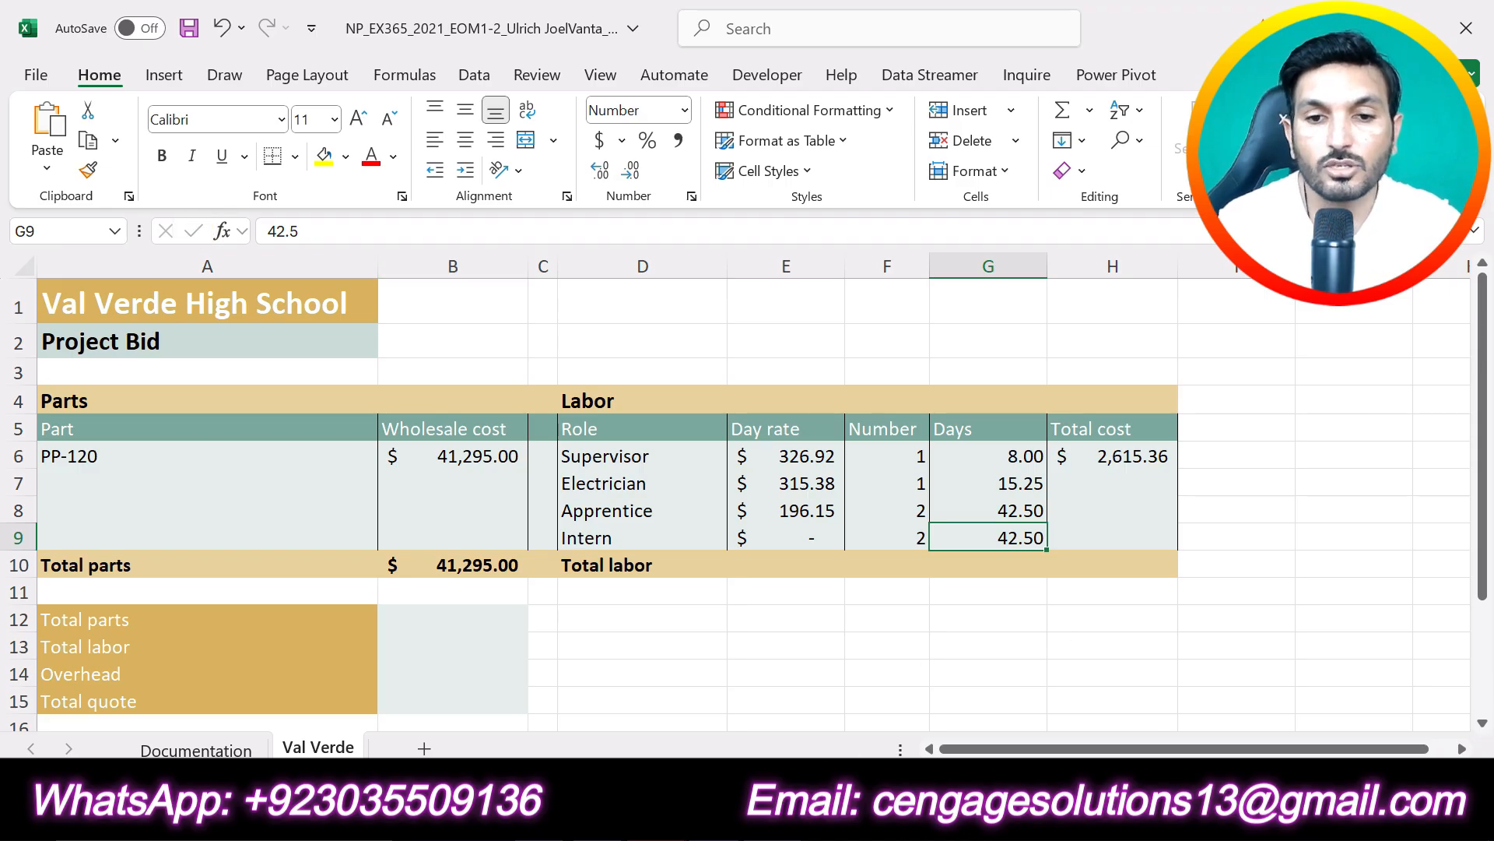
# - Return to the Word instructions, remove the yellow highlight from project step 6 and highlight project step 7 in yellow
pyautogui.hotkey('alt', 'Tab')
pyautogui.hotkey('alt', 'Tab')
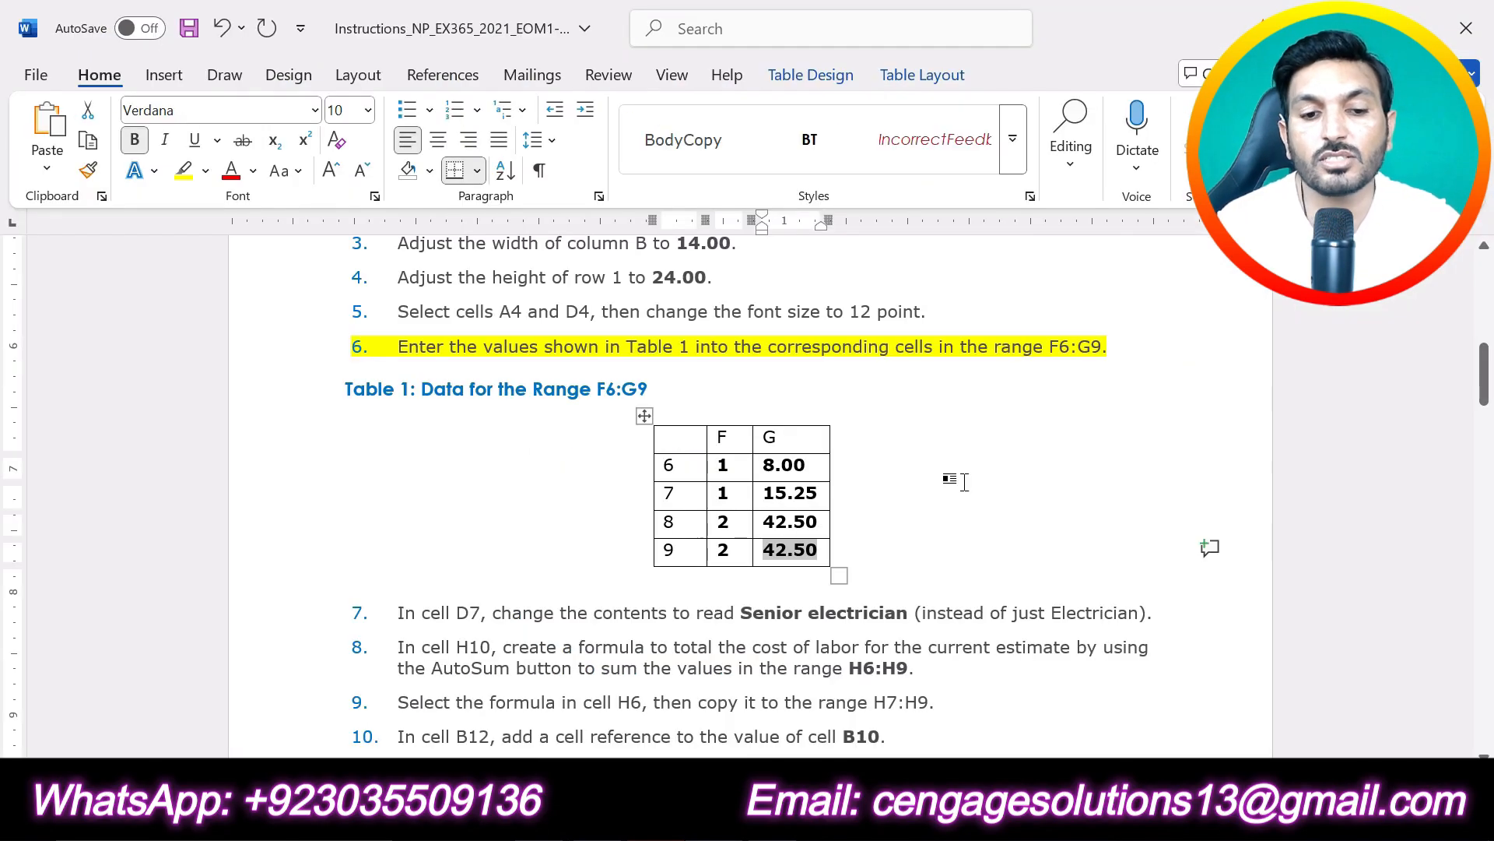
pyautogui.hotkey('ctrl', 'z')
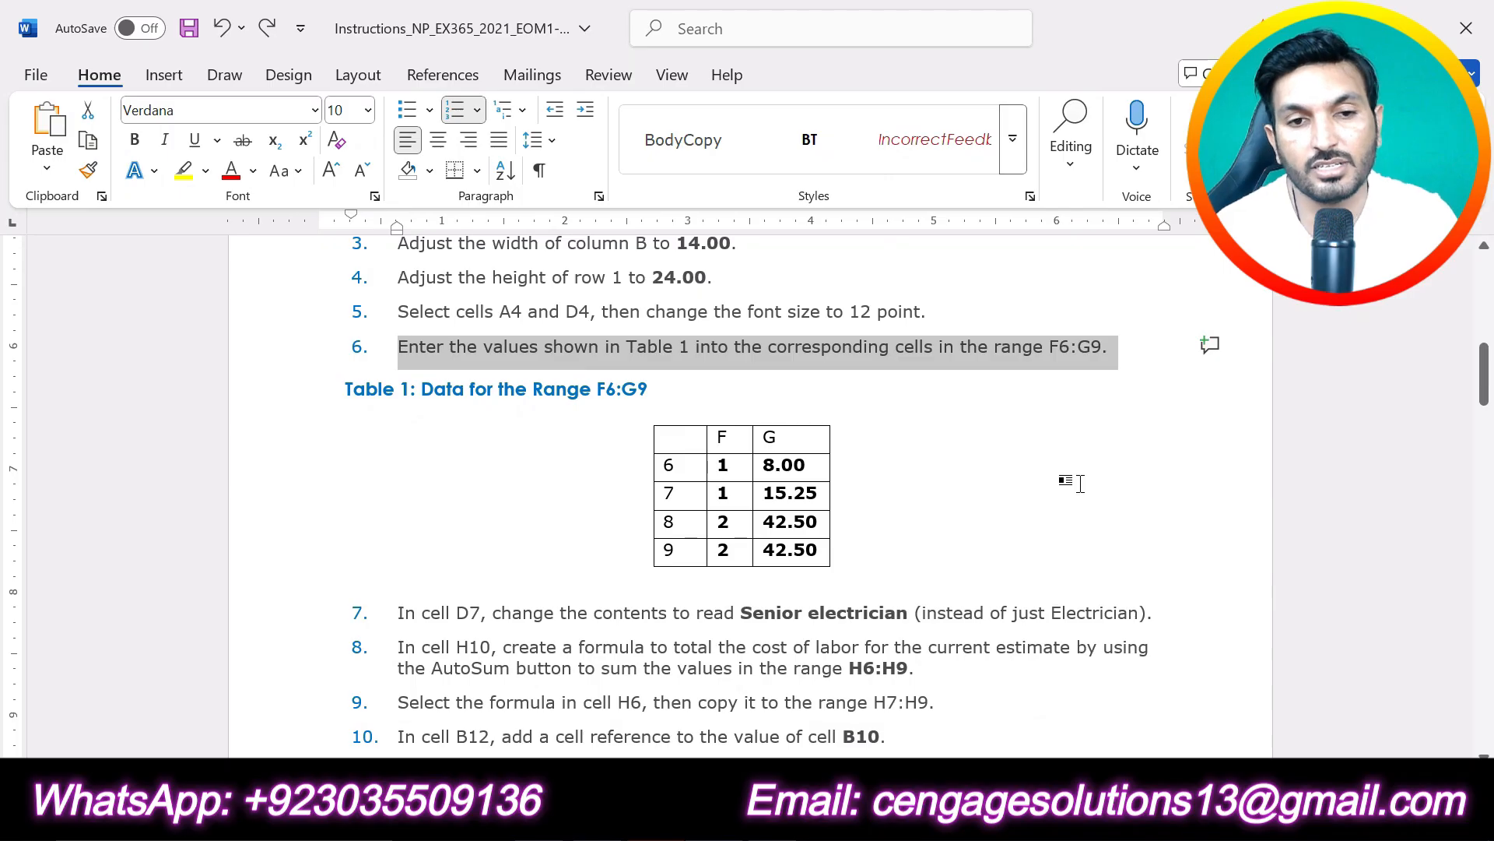
pyautogui.scroll(-4, 1071, 480)
pyautogui.scroll(3, 1071, 482)
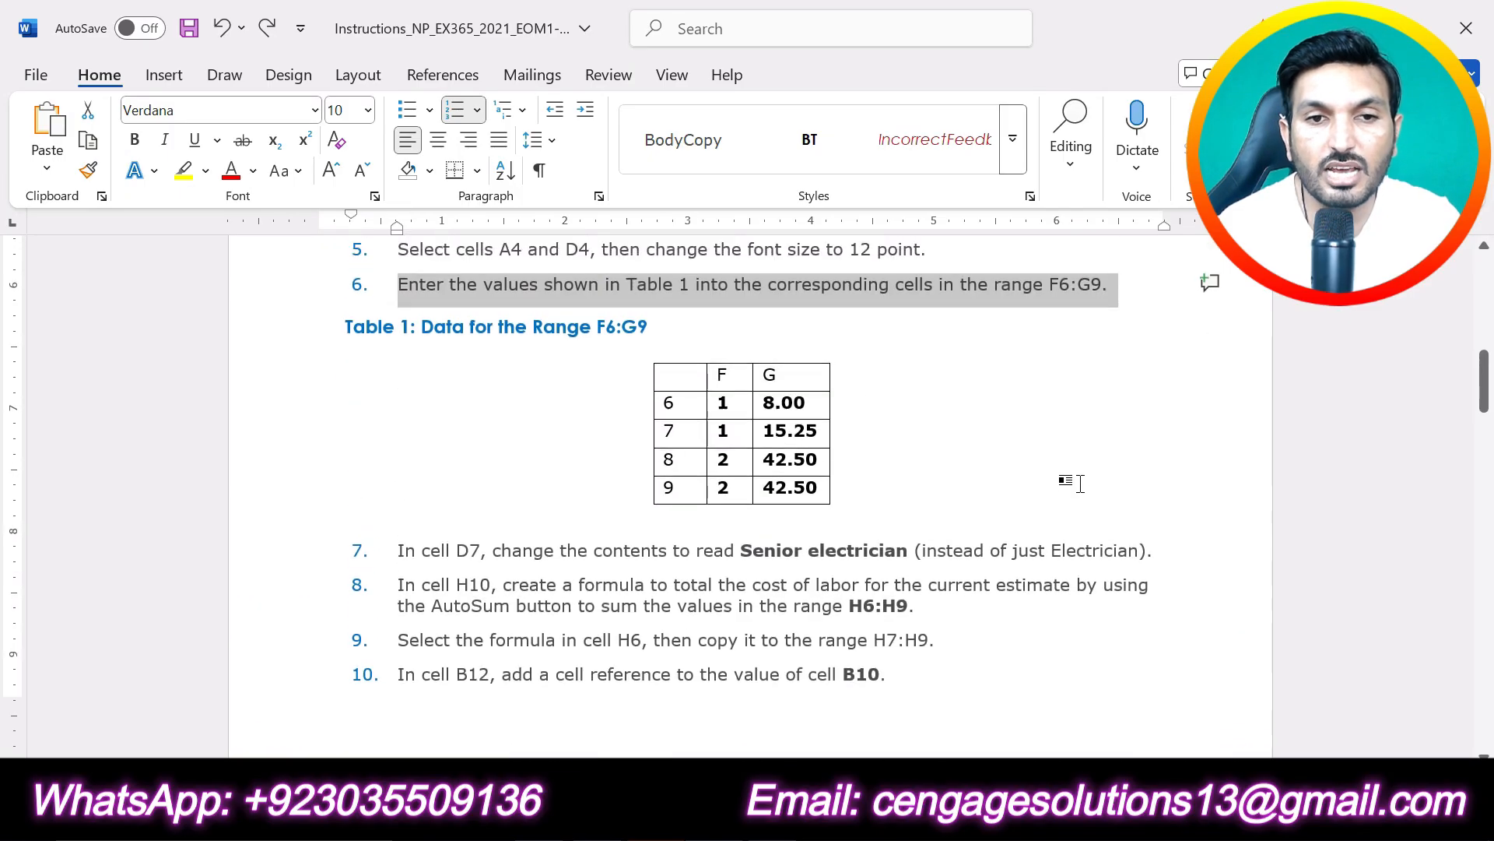
pyautogui.scroll(-1, 1071, 483)
pyautogui.moveTo(1159, 491); pyautogui.dragTo(395, 491)
pyautogui.click(489, 448)
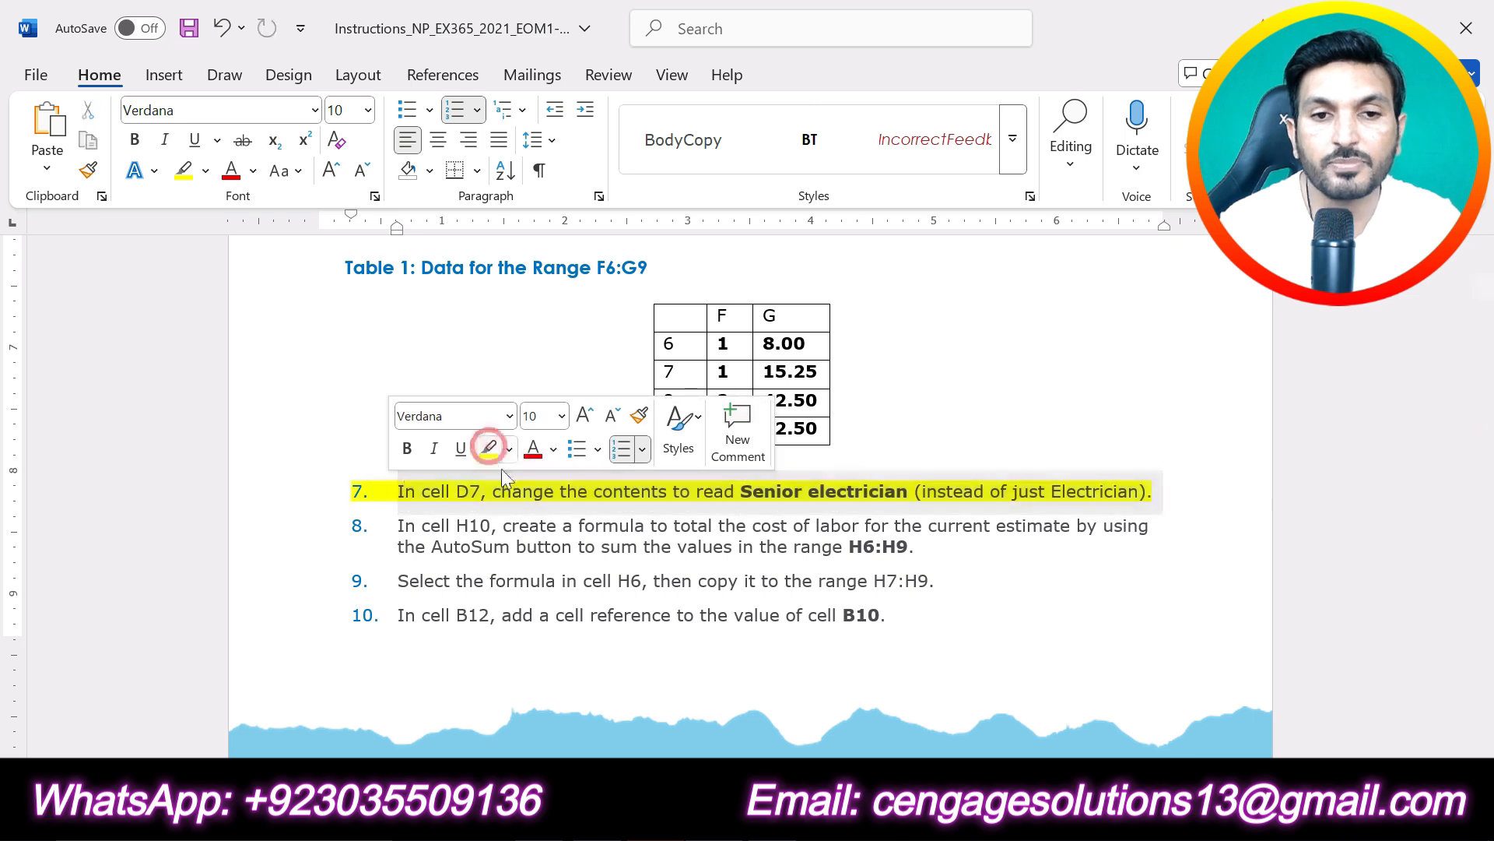
pyautogui.click(537, 546)
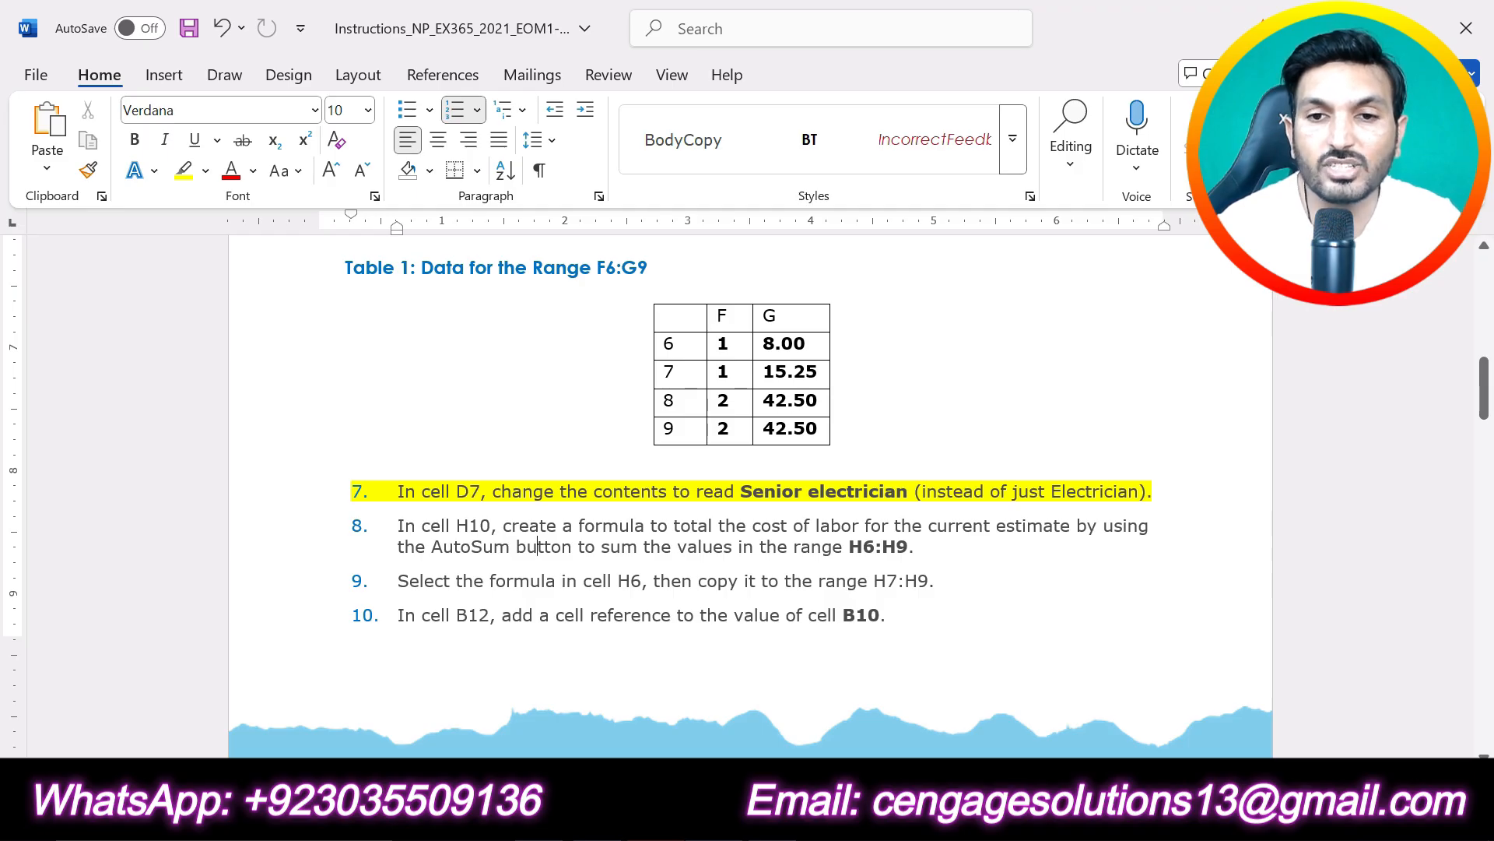
# - Locate cell D7 on the Val Verde sheet in Excel and compare its contents with project step 7 in the Word instructions
pyautogui.hotkey('alt', 'Tab')
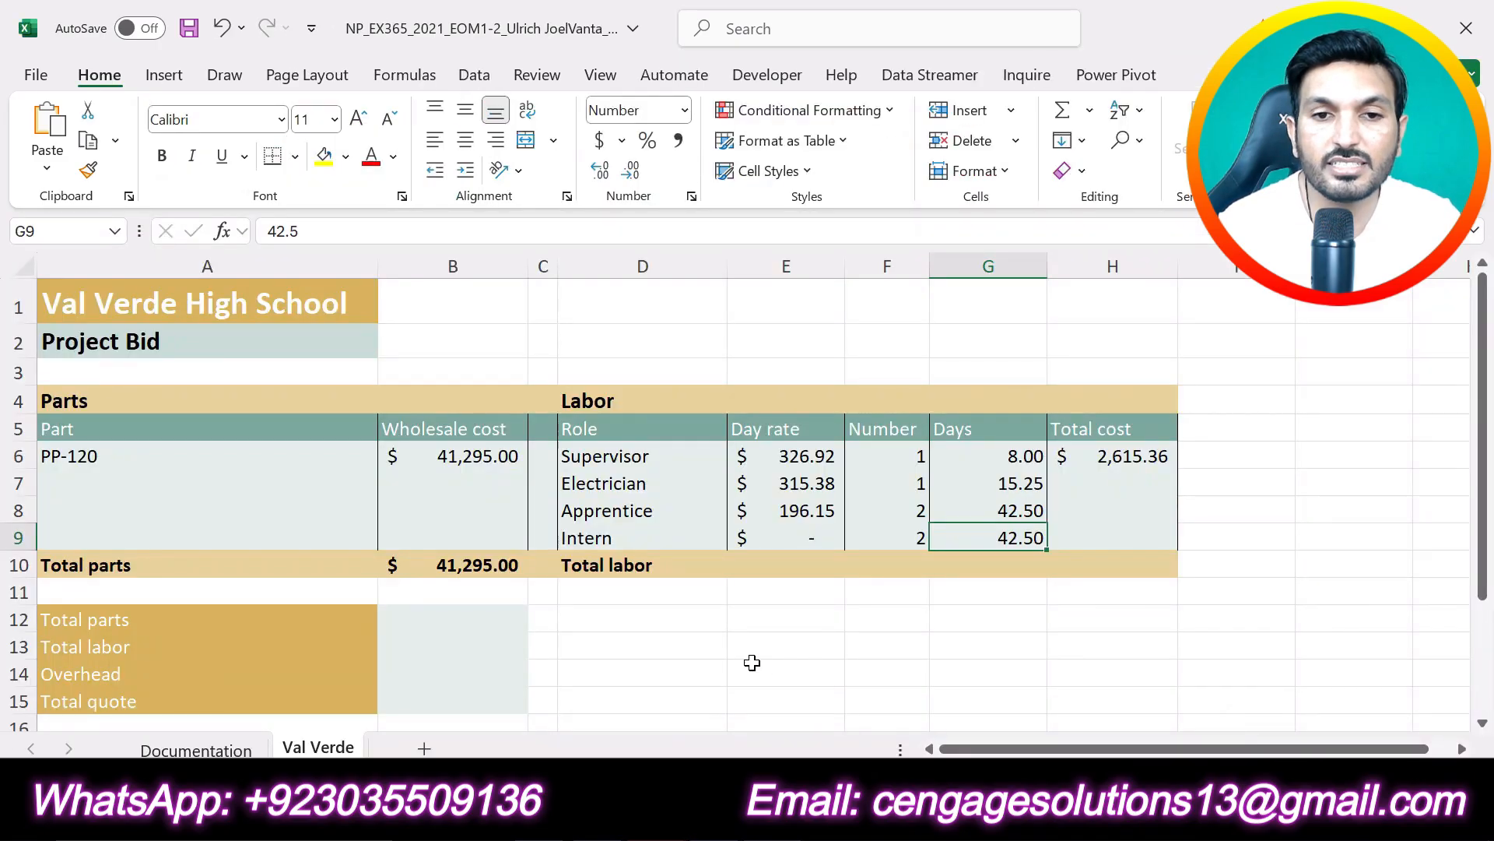
pyautogui.click(417, 620)
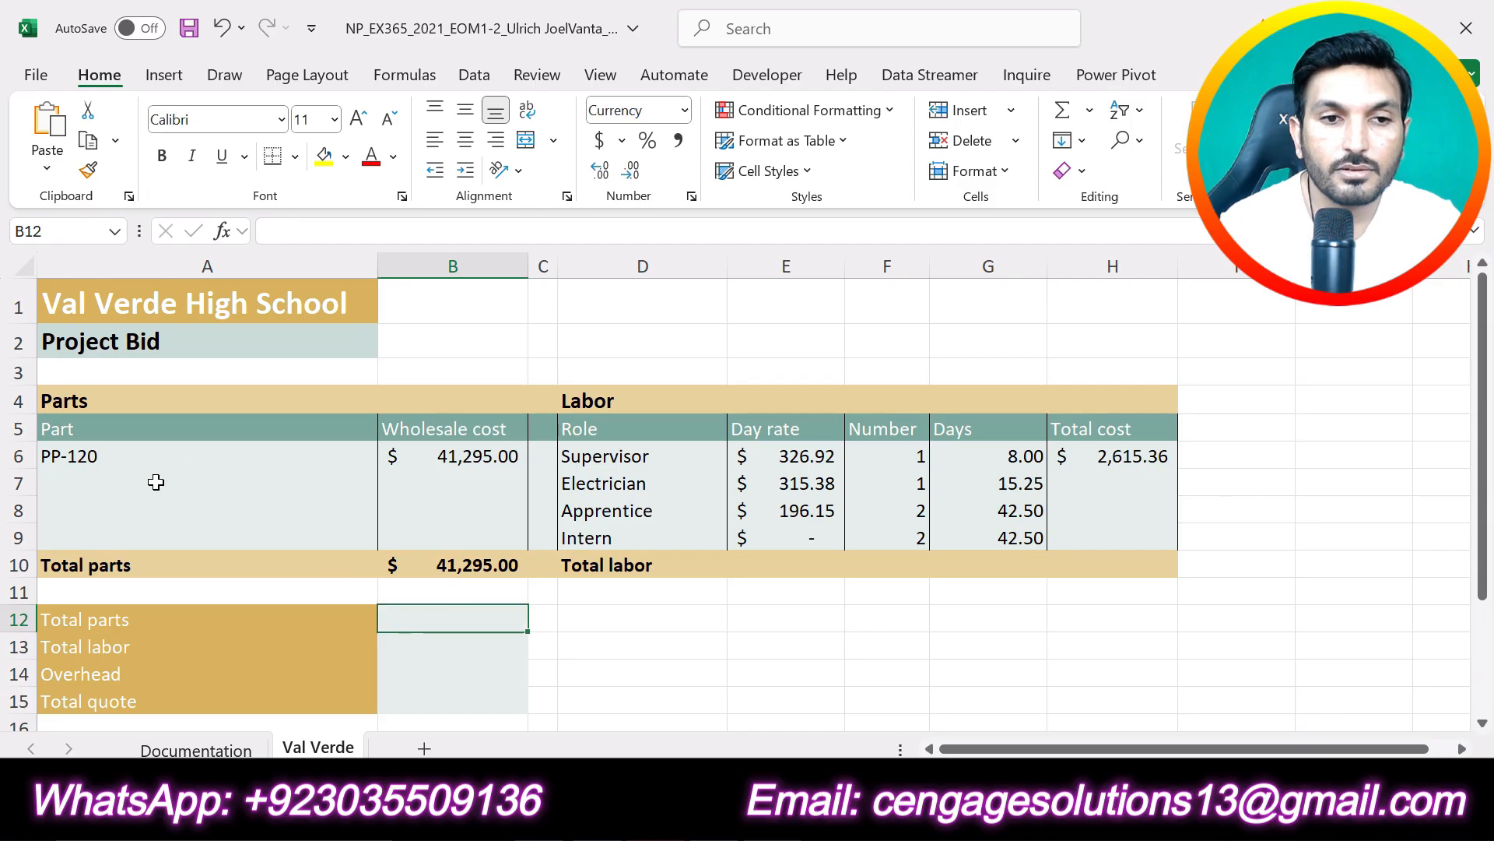
pyautogui.click(111, 472)
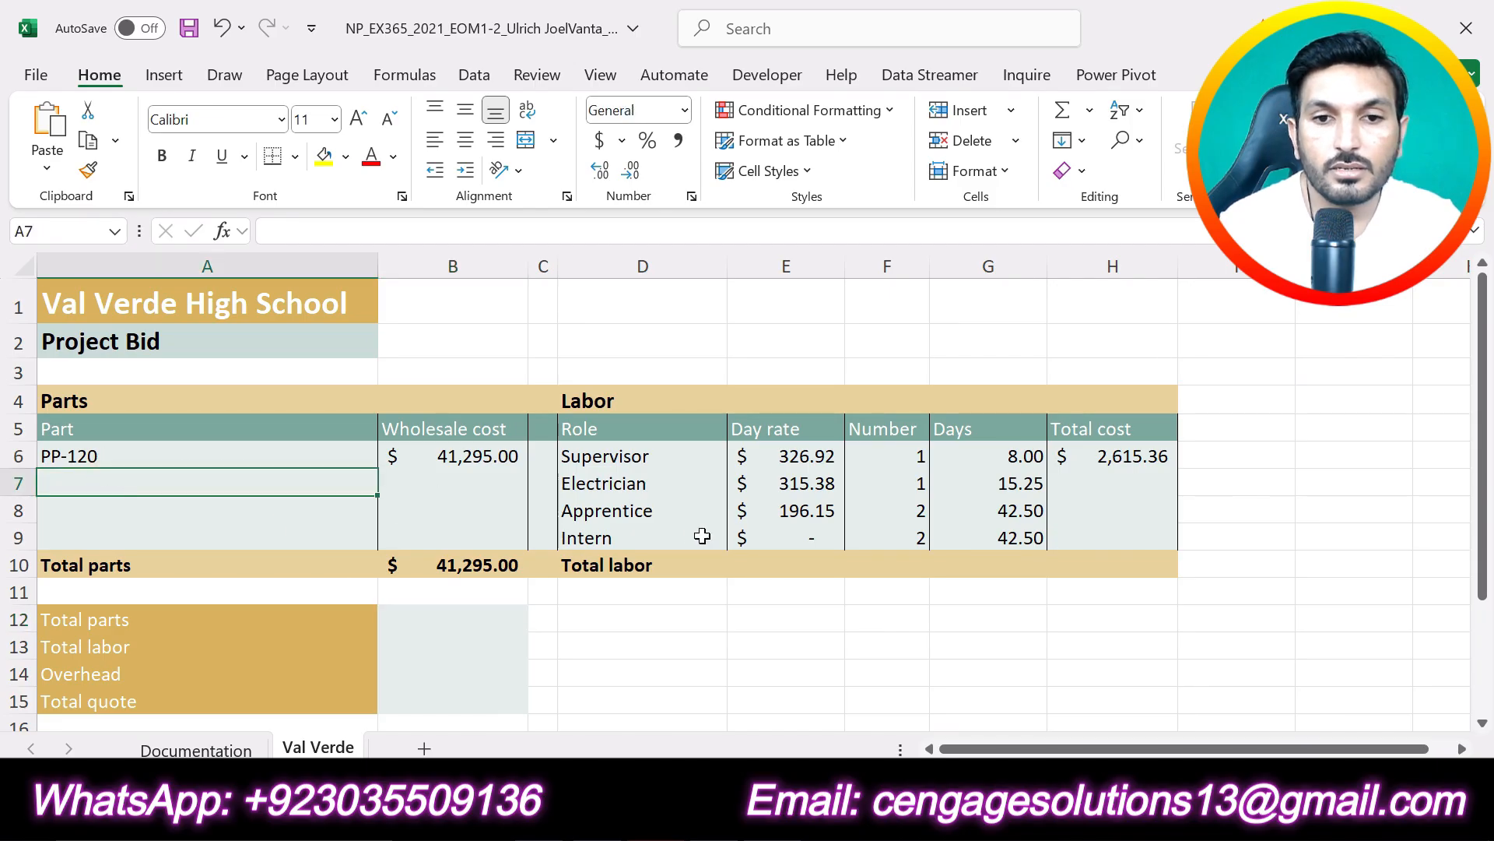
pyautogui.click(608, 495)
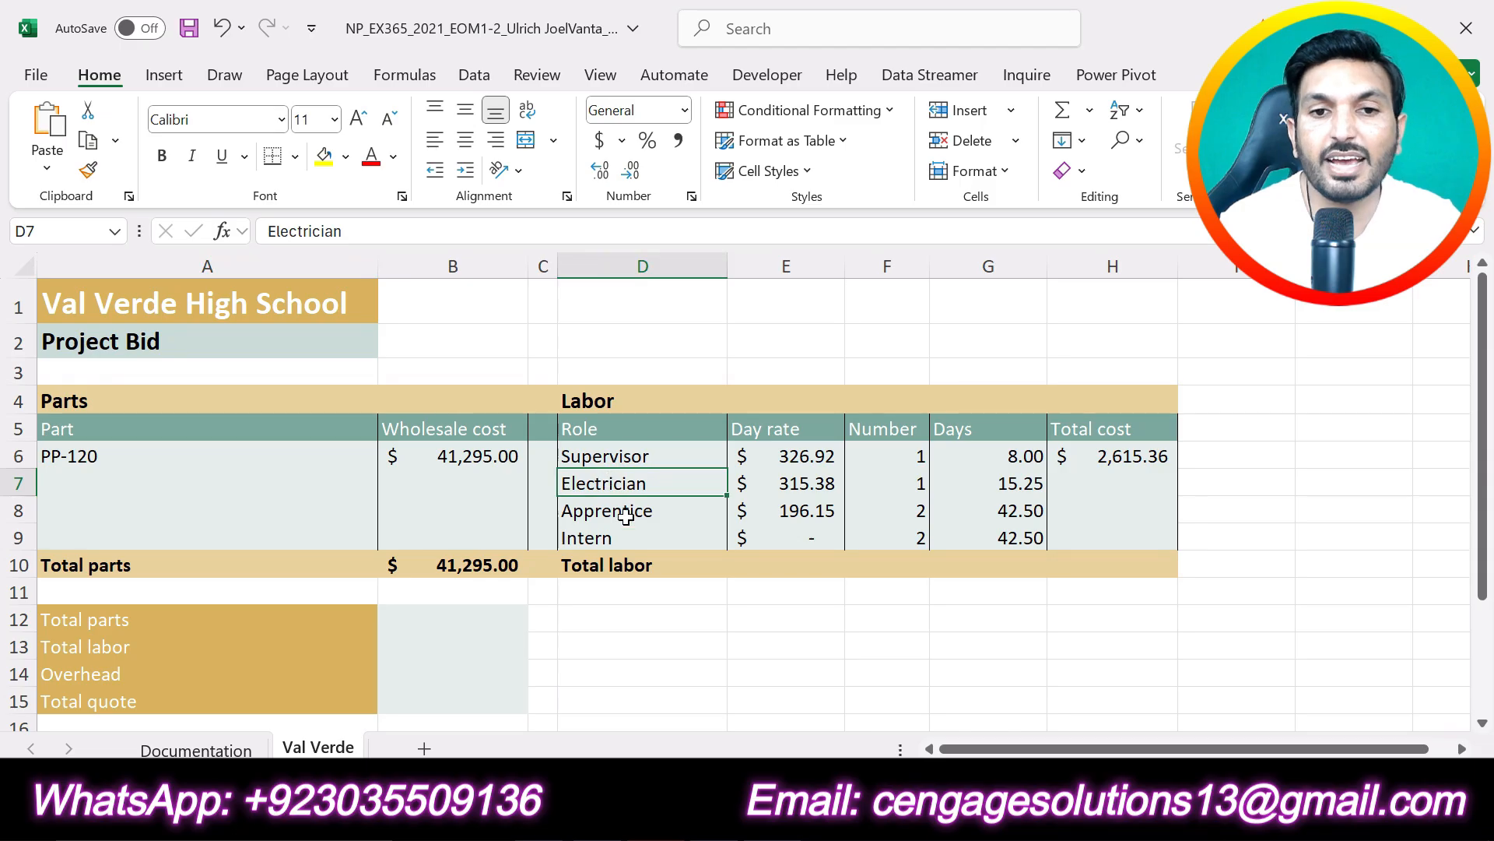
pyautogui.hotkey('alt', 'Tab')
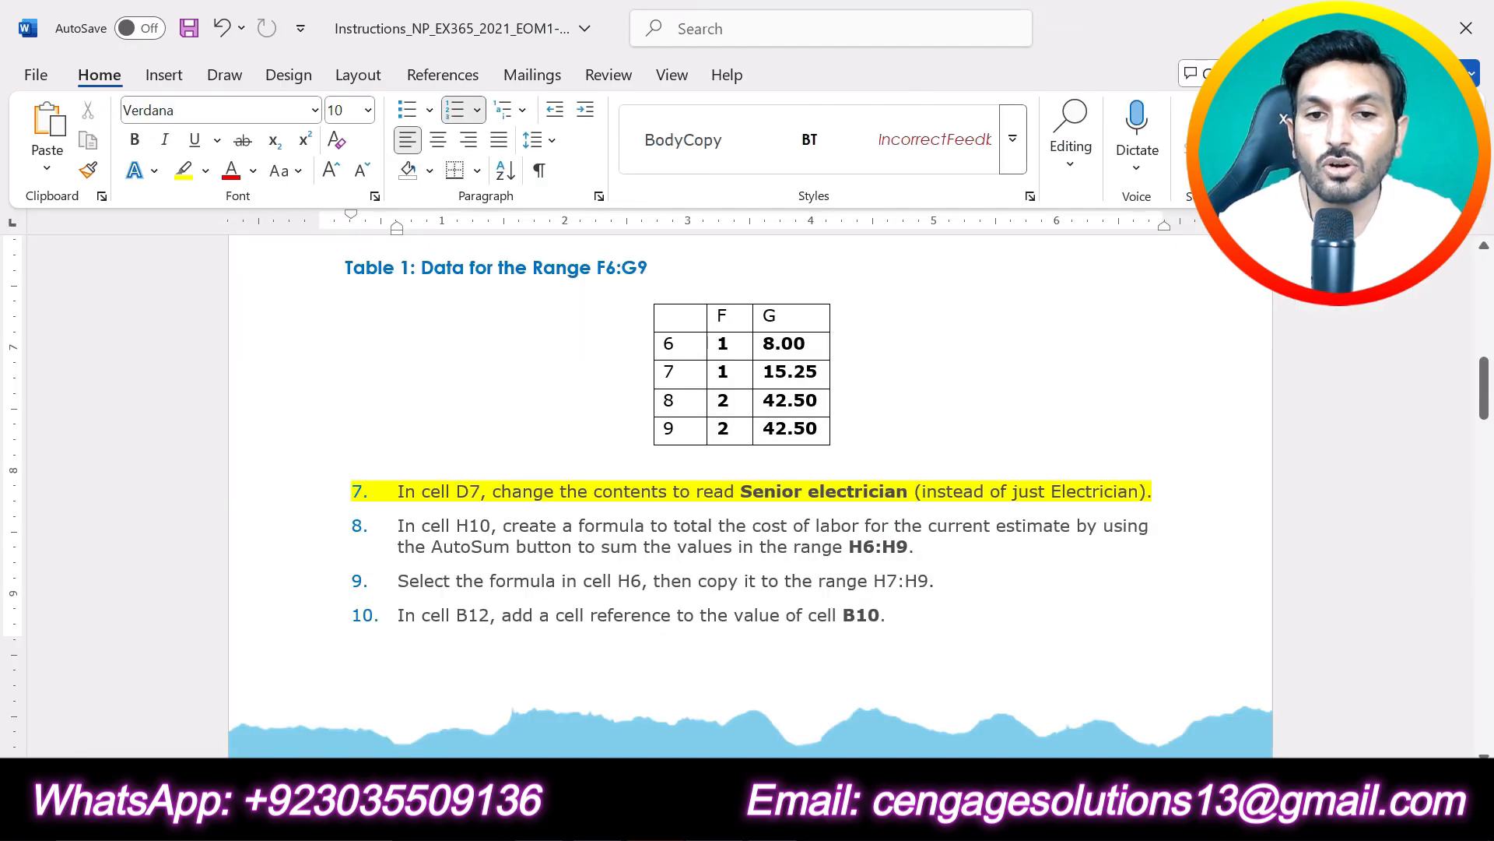
pyautogui.hotkey('alt', 'Tab')
pyautogui.hotkey('alt', 'Tab')
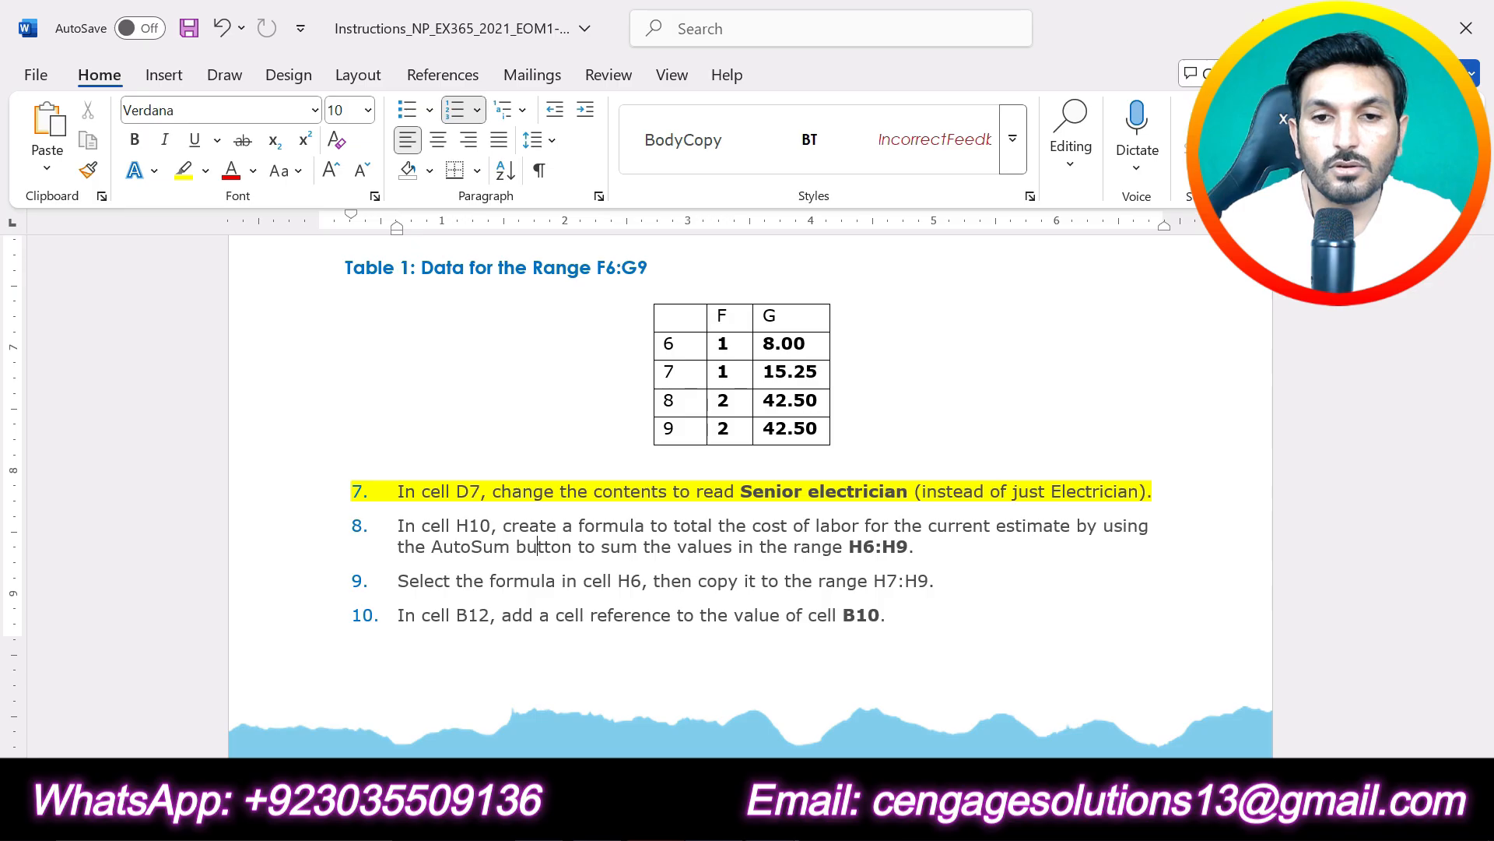
# - Switch to the Excel worksheet and change the contents of cell D7 to "Senior electrician"
pyautogui.hotkey('alt', 'Tab')
pyautogui.click(260, 230)
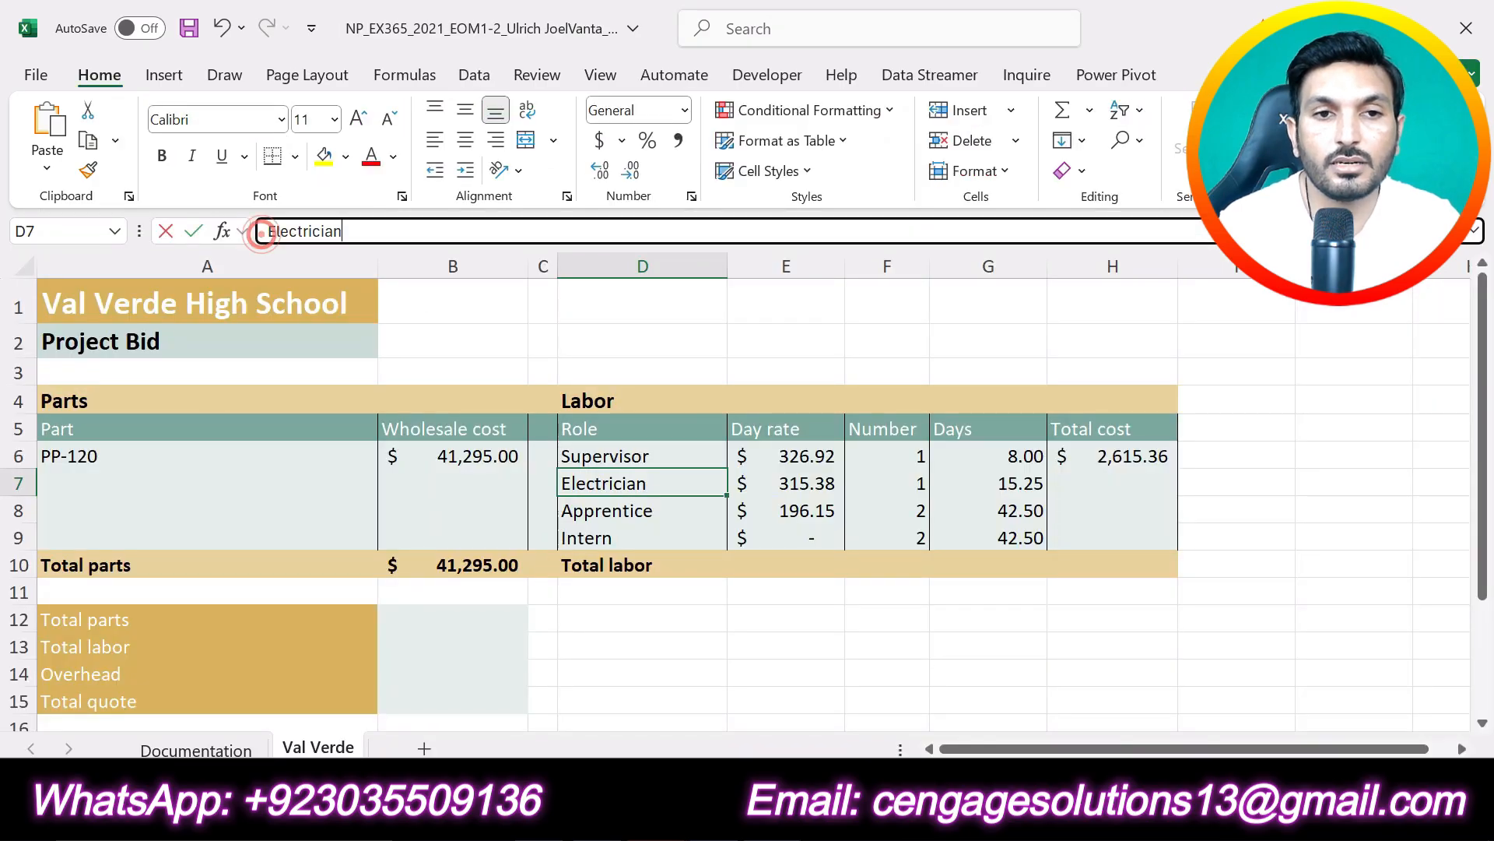
pyautogui.write('Senior')
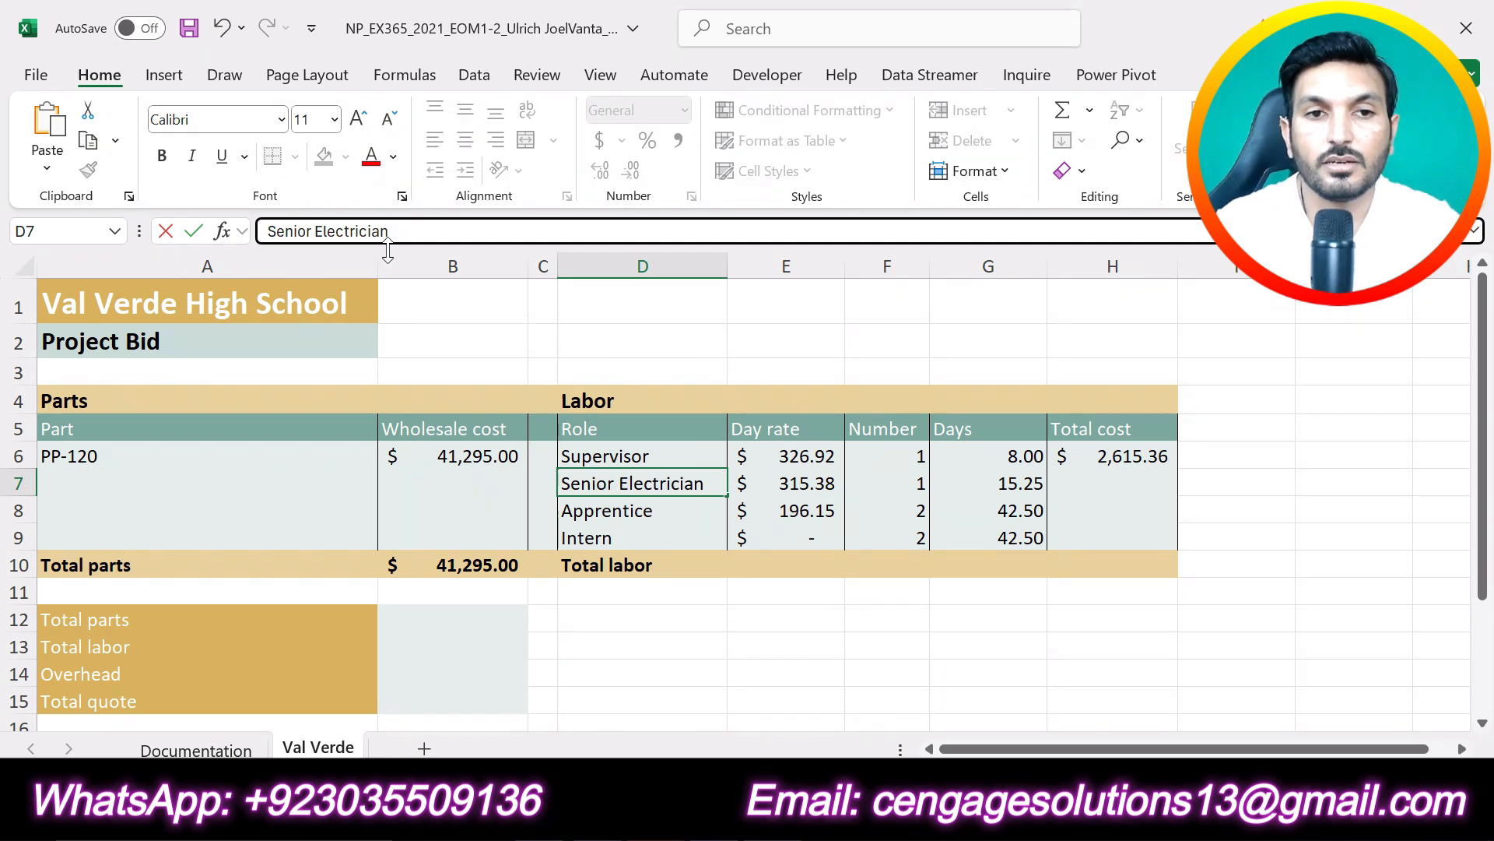
pyautogui.press('Delete')
pyautogui.write('e')
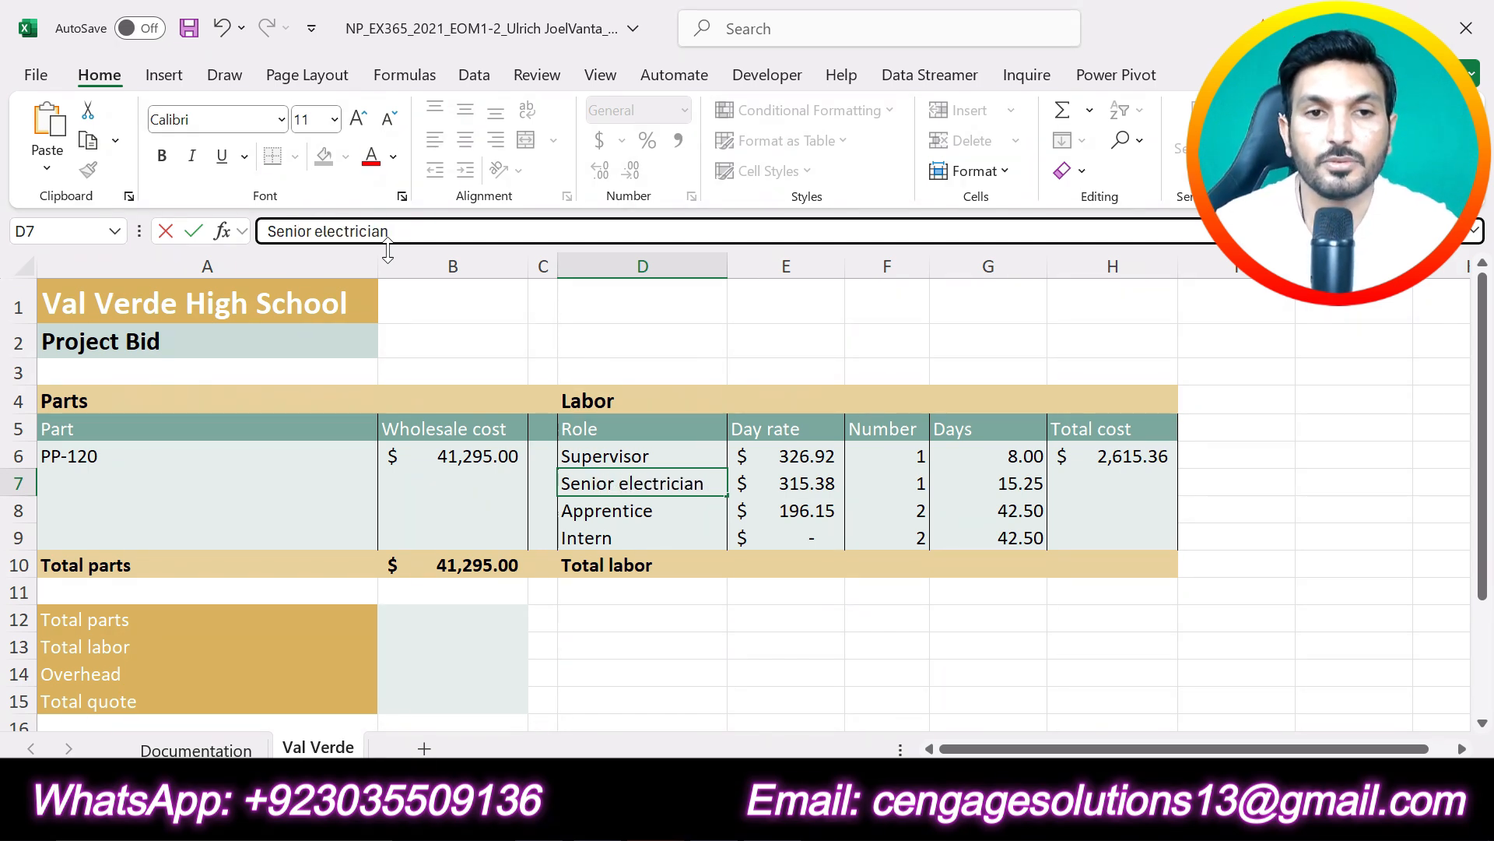
pyautogui.click(187, 231)
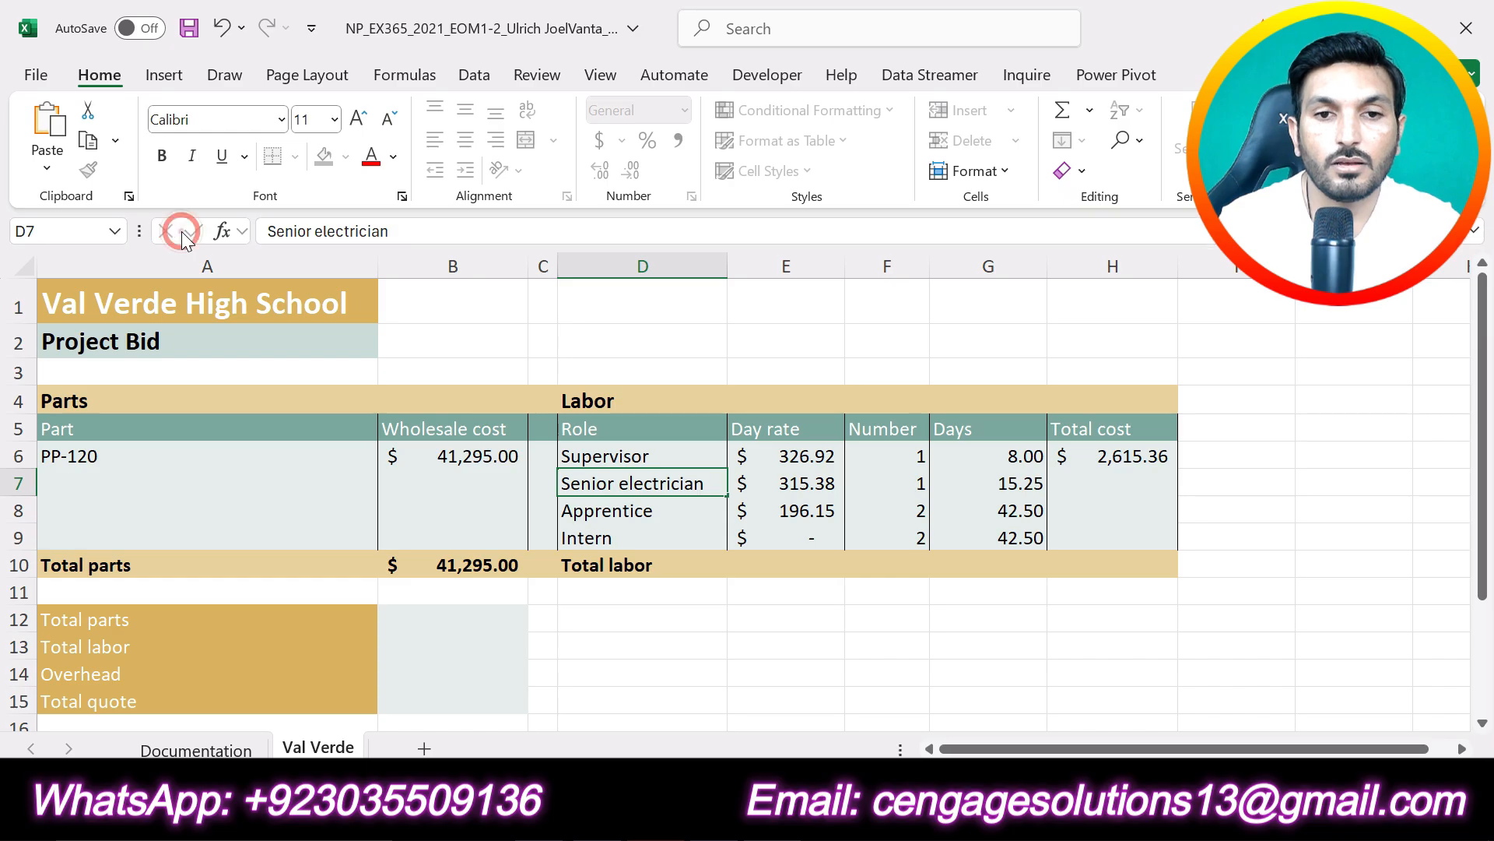
pyautogui.click(745, 636)
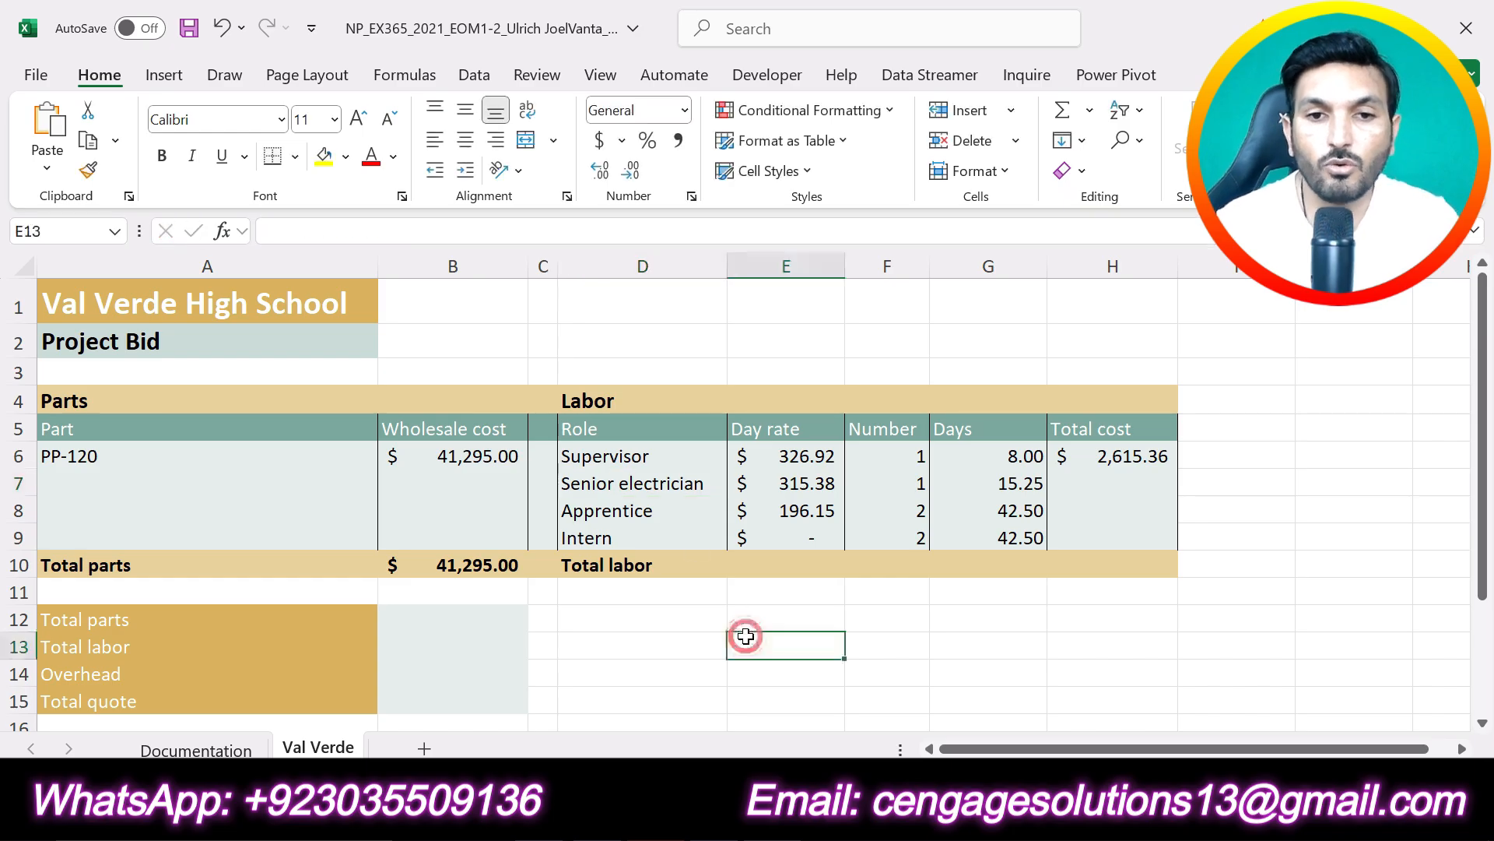
# - Check the edited cell D7 in Excel against the wording of project step 7 in the Word instructions
pyautogui.click(635, 484)
pyautogui.hotkey('alt', 'Tab')
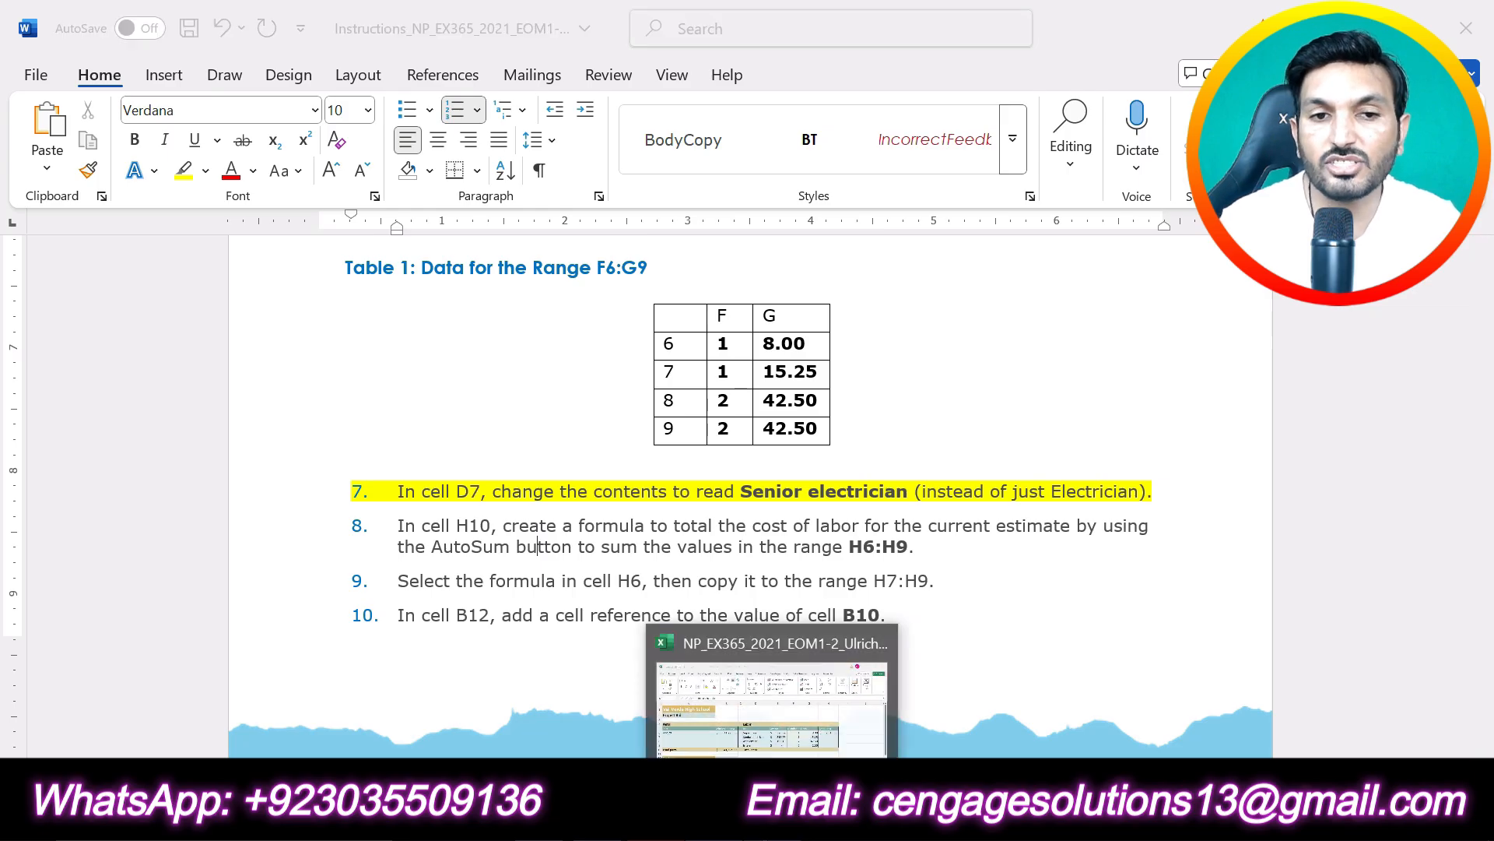
pyautogui.click(771, 813)
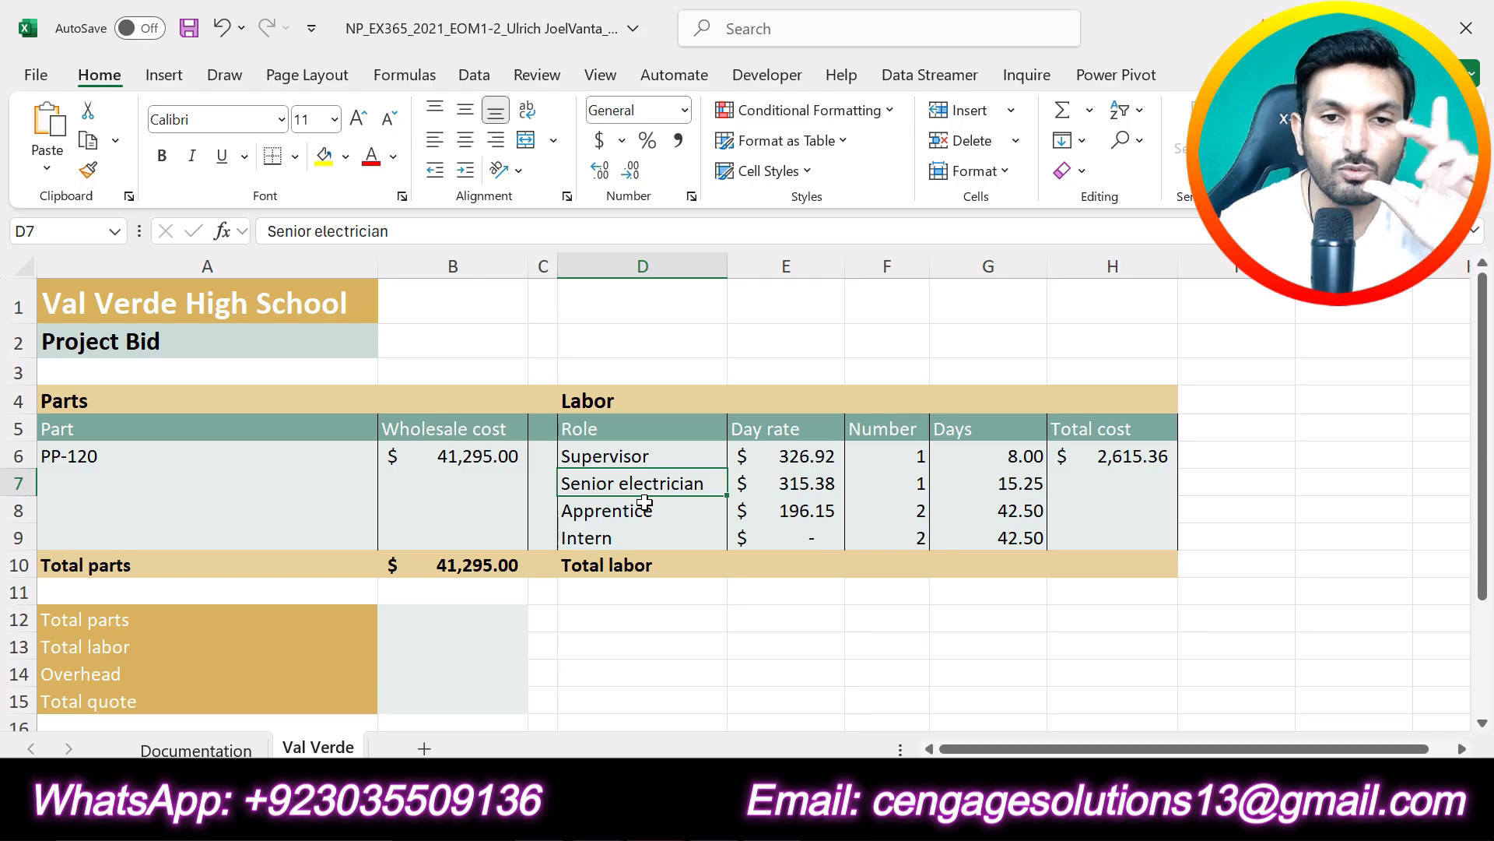
# - Return to the Word instructions, remove the yellow highlight from project step 7 and highlight project step 8 in yellow
pyautogui.hotkey('alt', 'Tab')
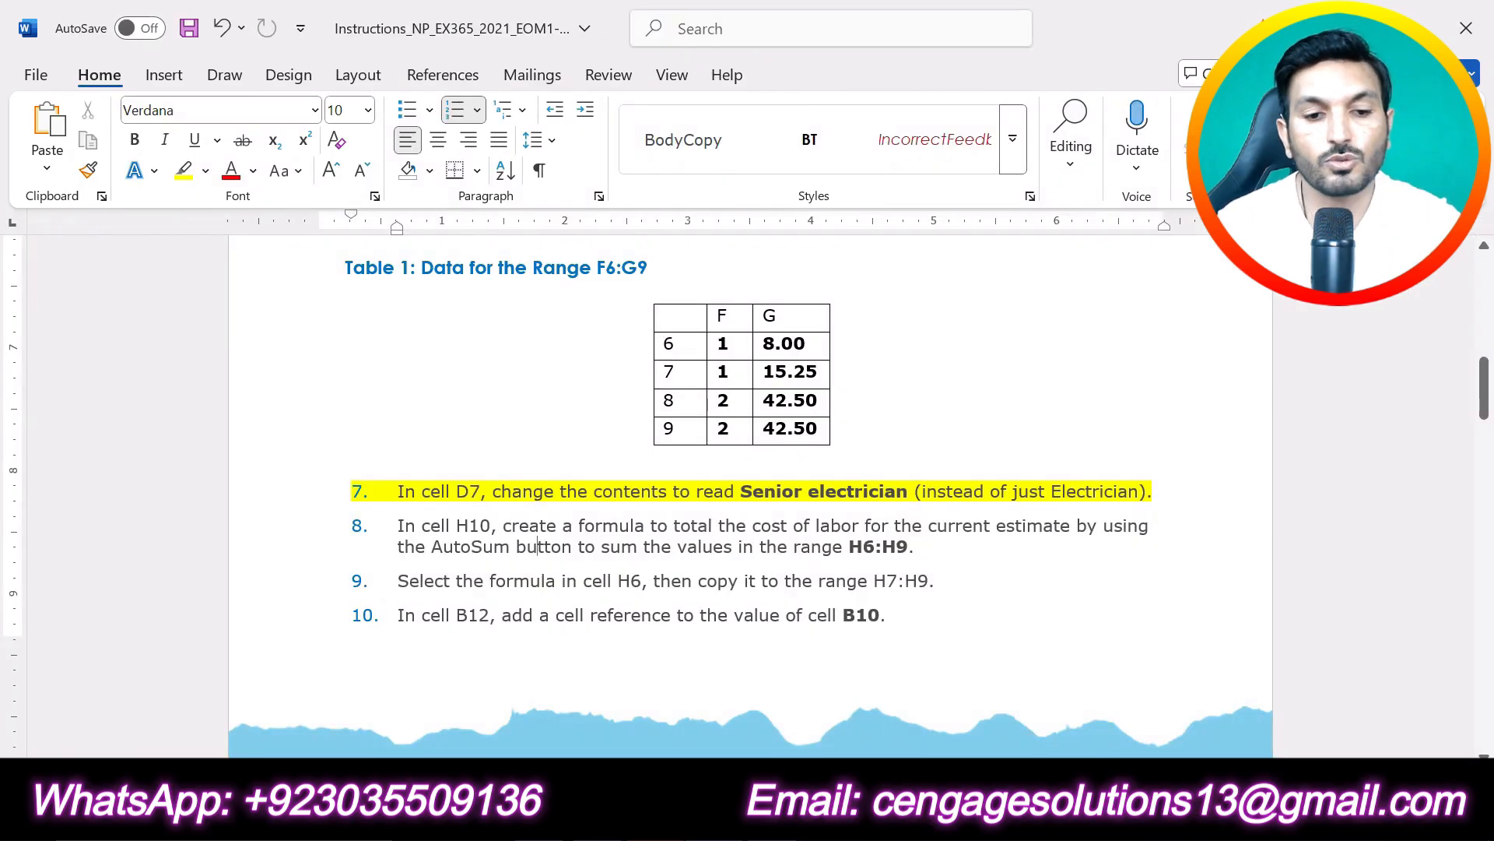
pyautogui.hotkey('ctrl', 'z')
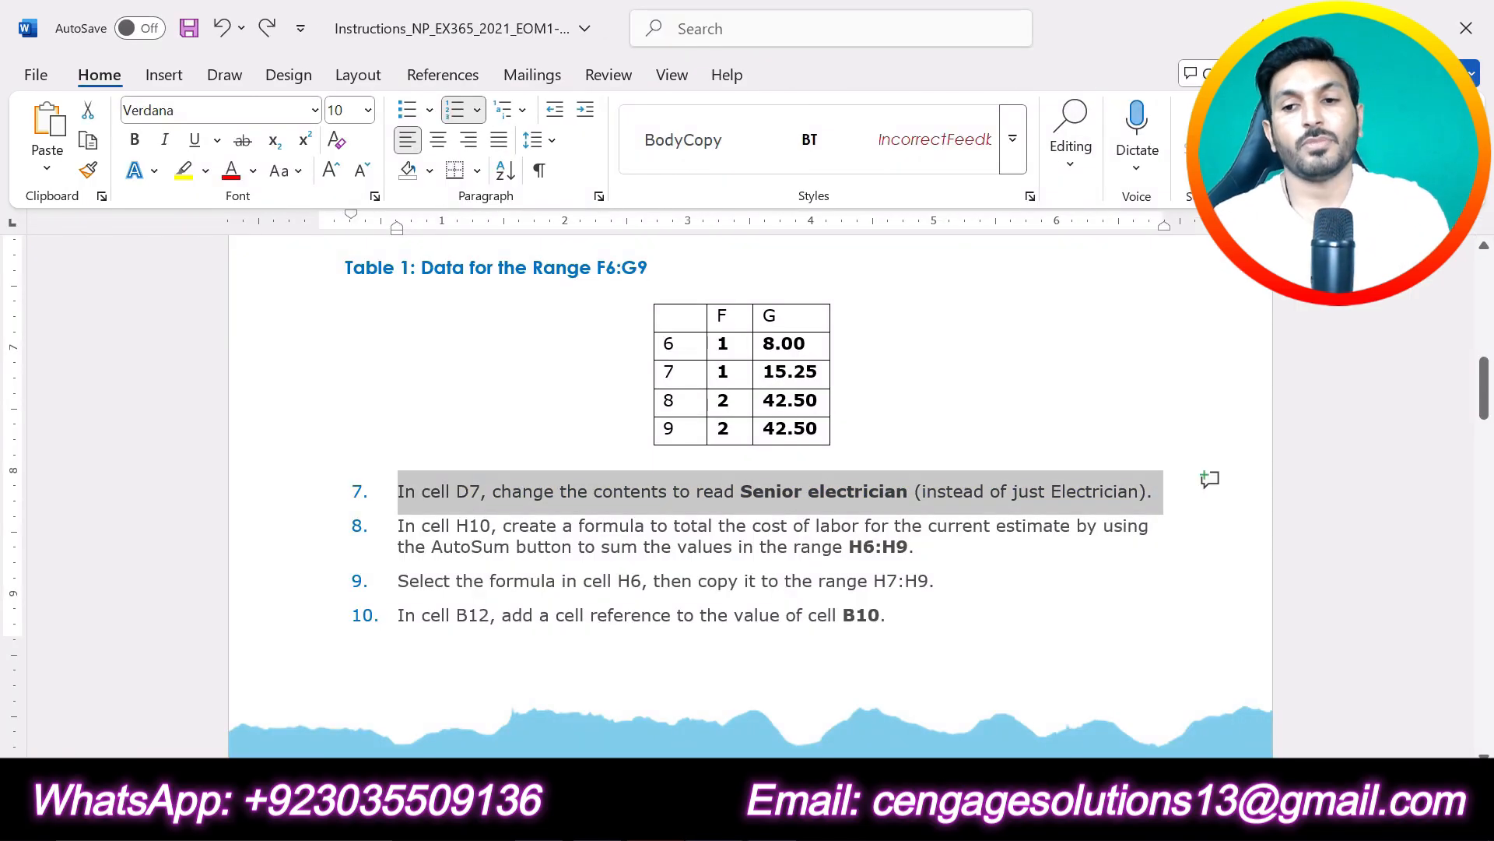
pyautogui.moveTo(917, 547); pyautogui.dragTo(399, 527)
pyautogui.click(489, 491)
pyautogui.click(531, 580)
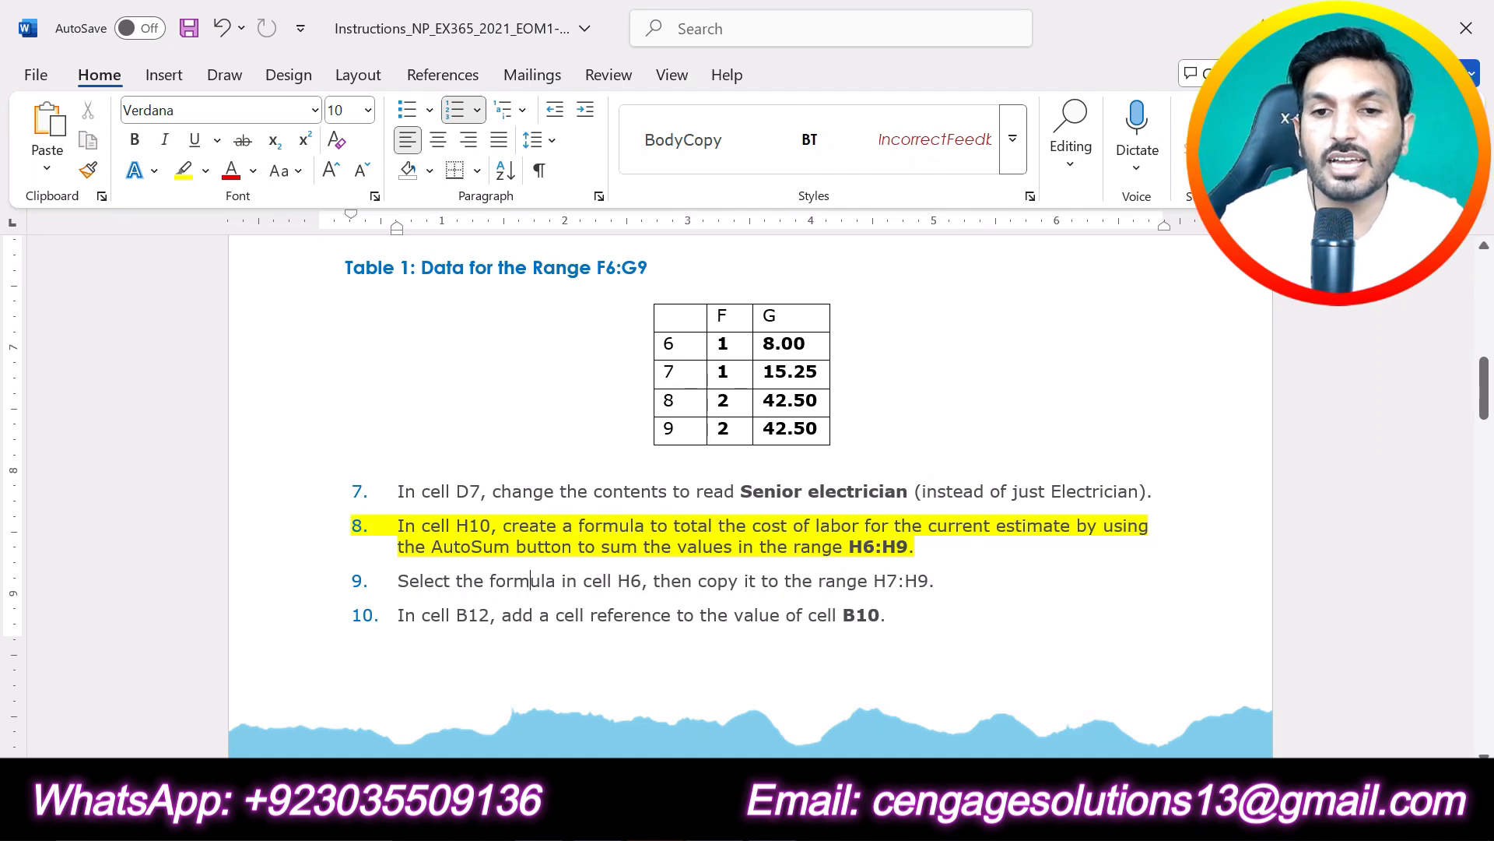
# - Read the range to sum in project step 8 of the Word instructions and inspect the Total cost cells in Excel, including cell H6
pyautogui.moveTo(849, 547); pyautogui.dragTo(894, 549)
pyautogui.hotkey('alt', 'Tab')
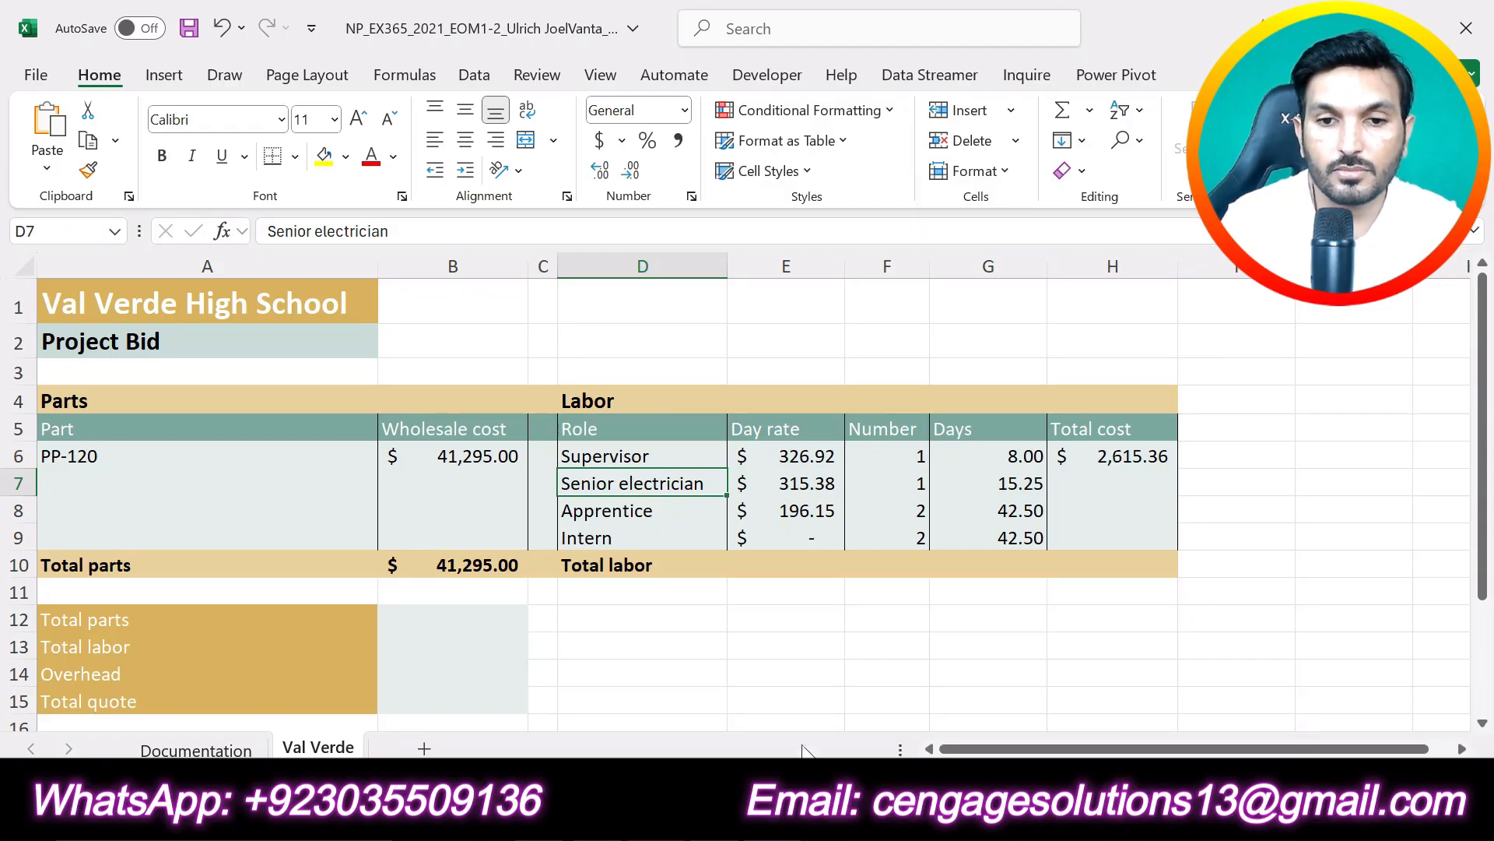
pyautogui.click(716, 815)
pyautogui.click(716, 814)
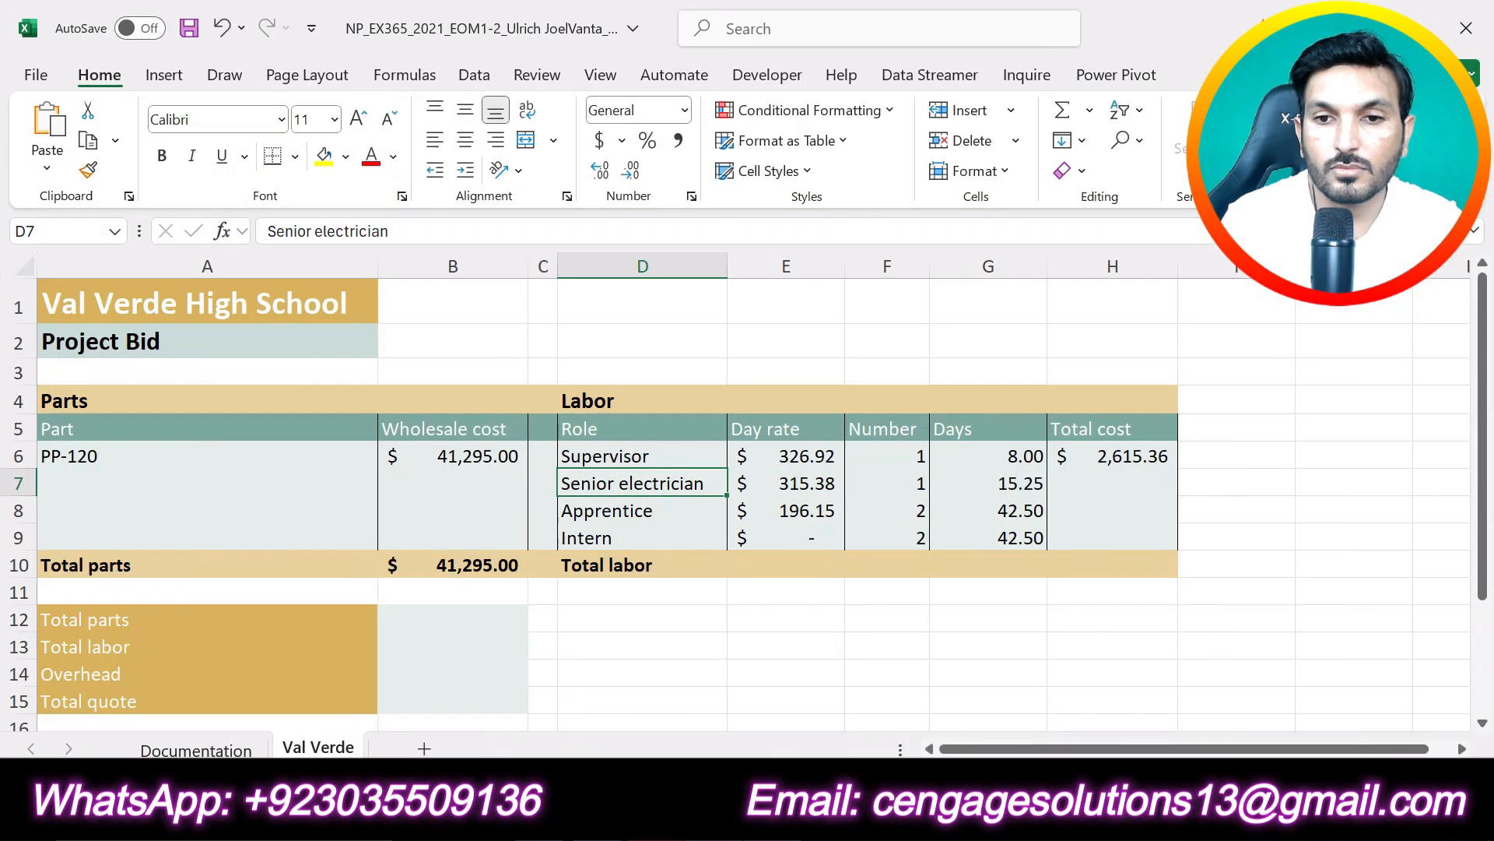
pyautogui.click(1086, 507)
pyautogui.click(1101, 458)
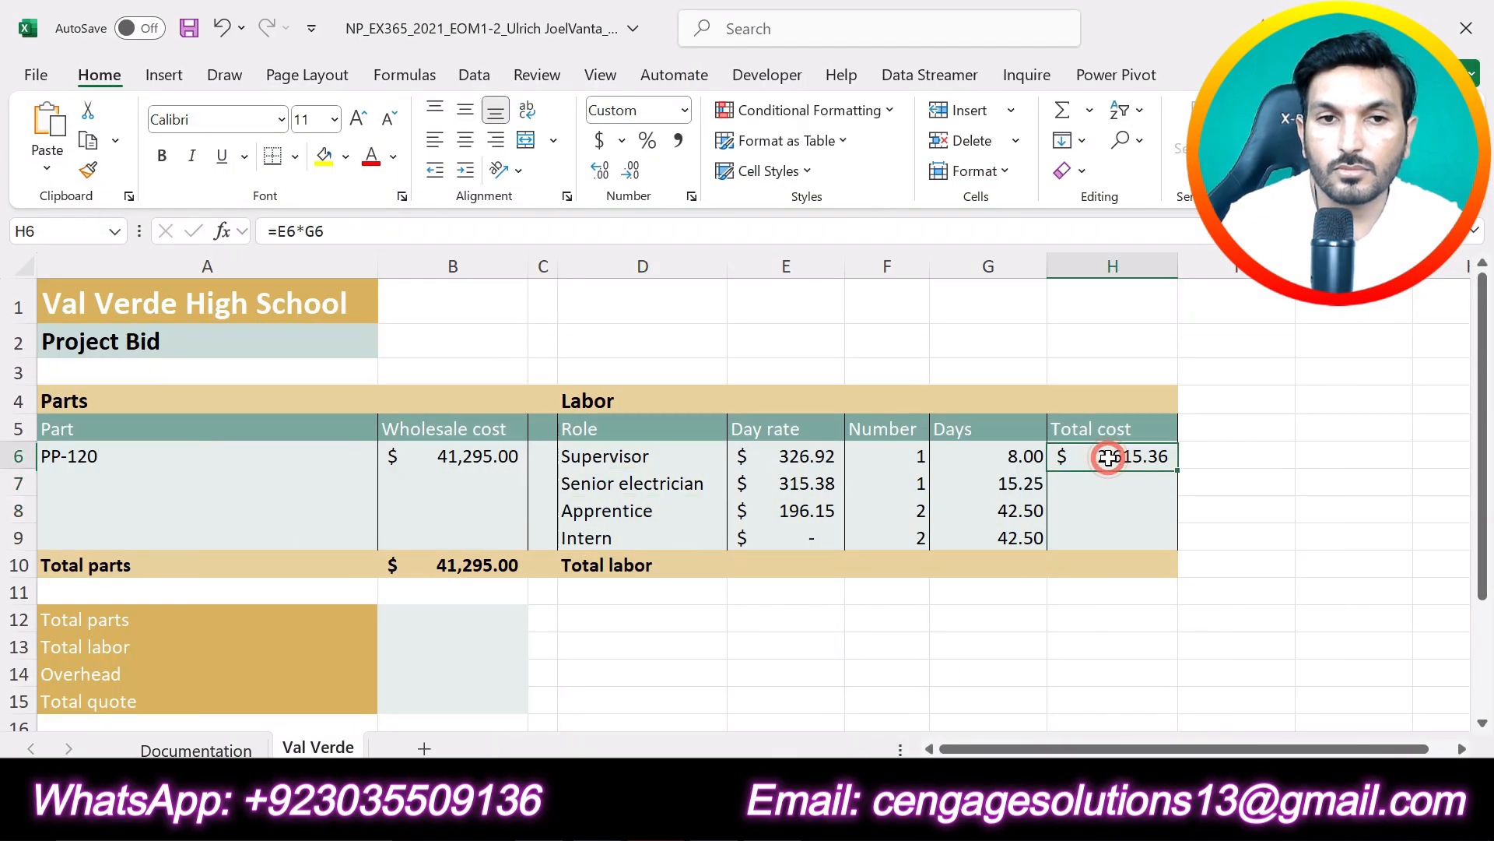
pyautogui.click(716, 815)
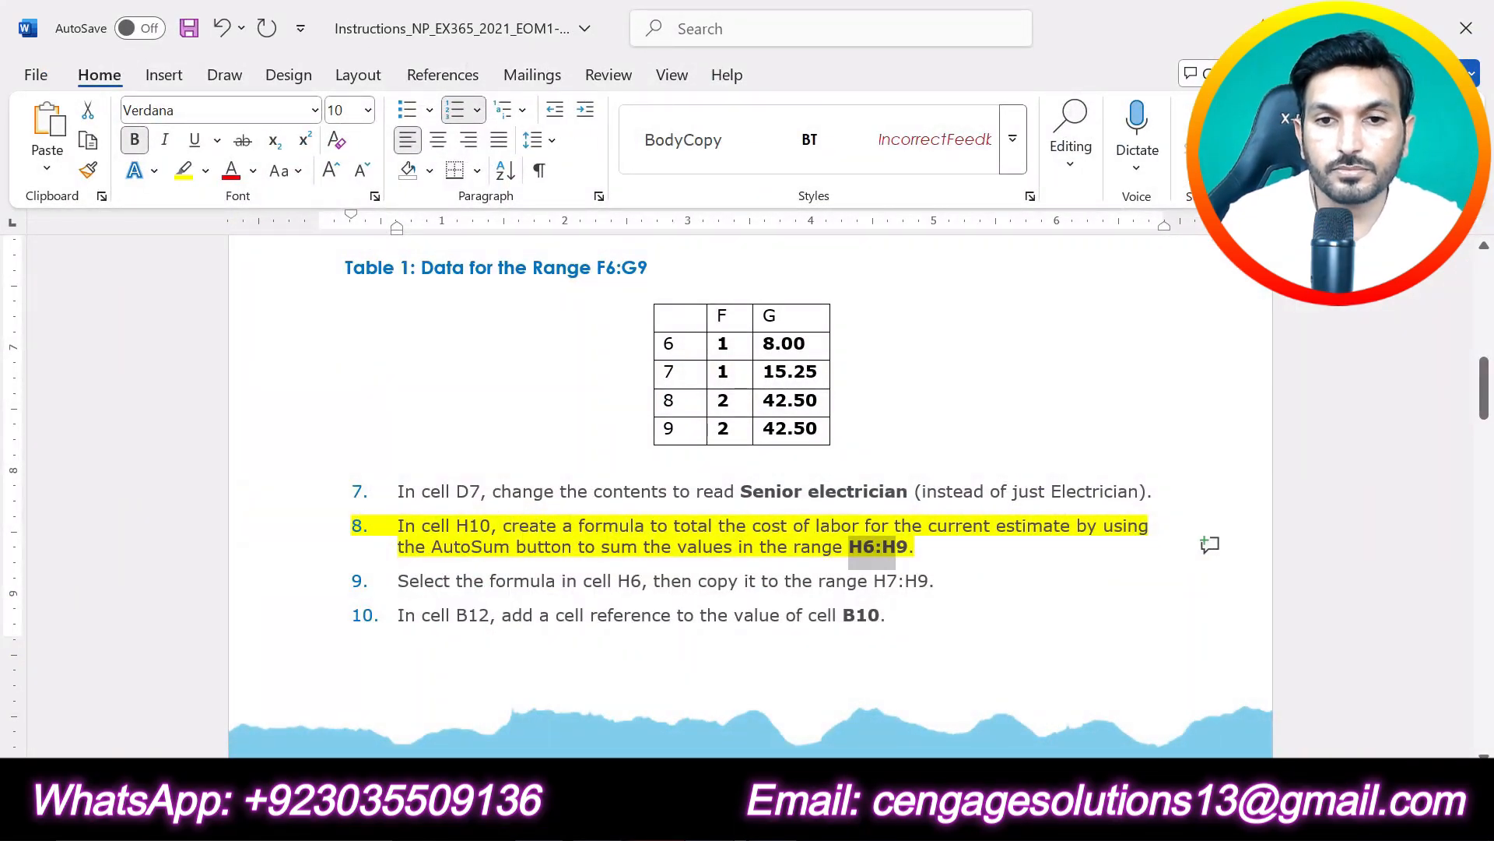
pyautogui.scroll(1, 747, 491)
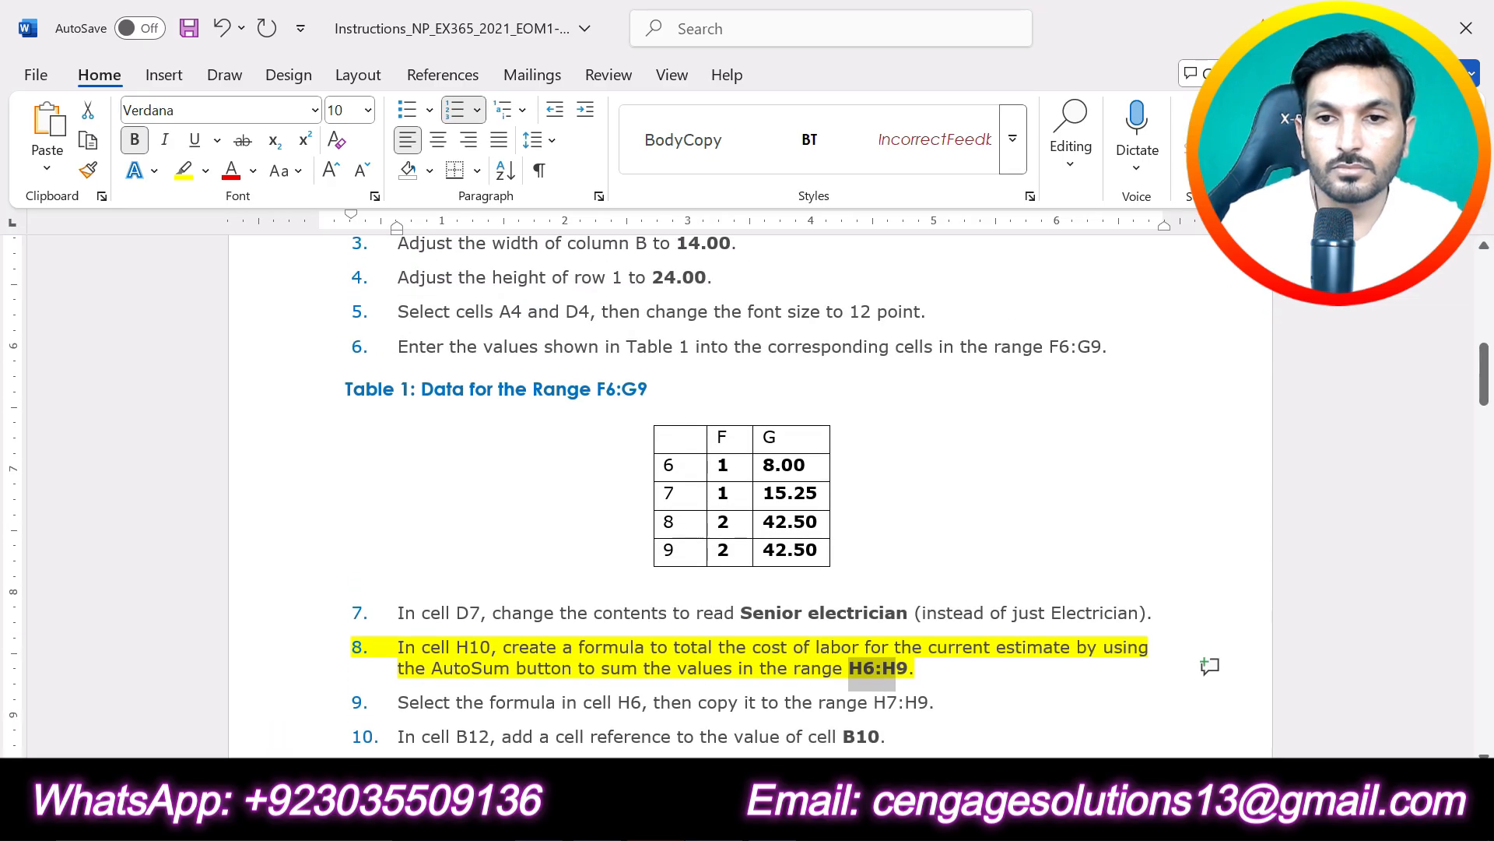
# - Switch to the Excel worksheet and copy the Total cost formula from cell H6 down to the range H7:H9
pyautogui.hotkey('alt', 'Tab')
pyautogui.click(1004, 541)
pyautogui.click(1016, 512)
pyautogui.click(1031, 458)
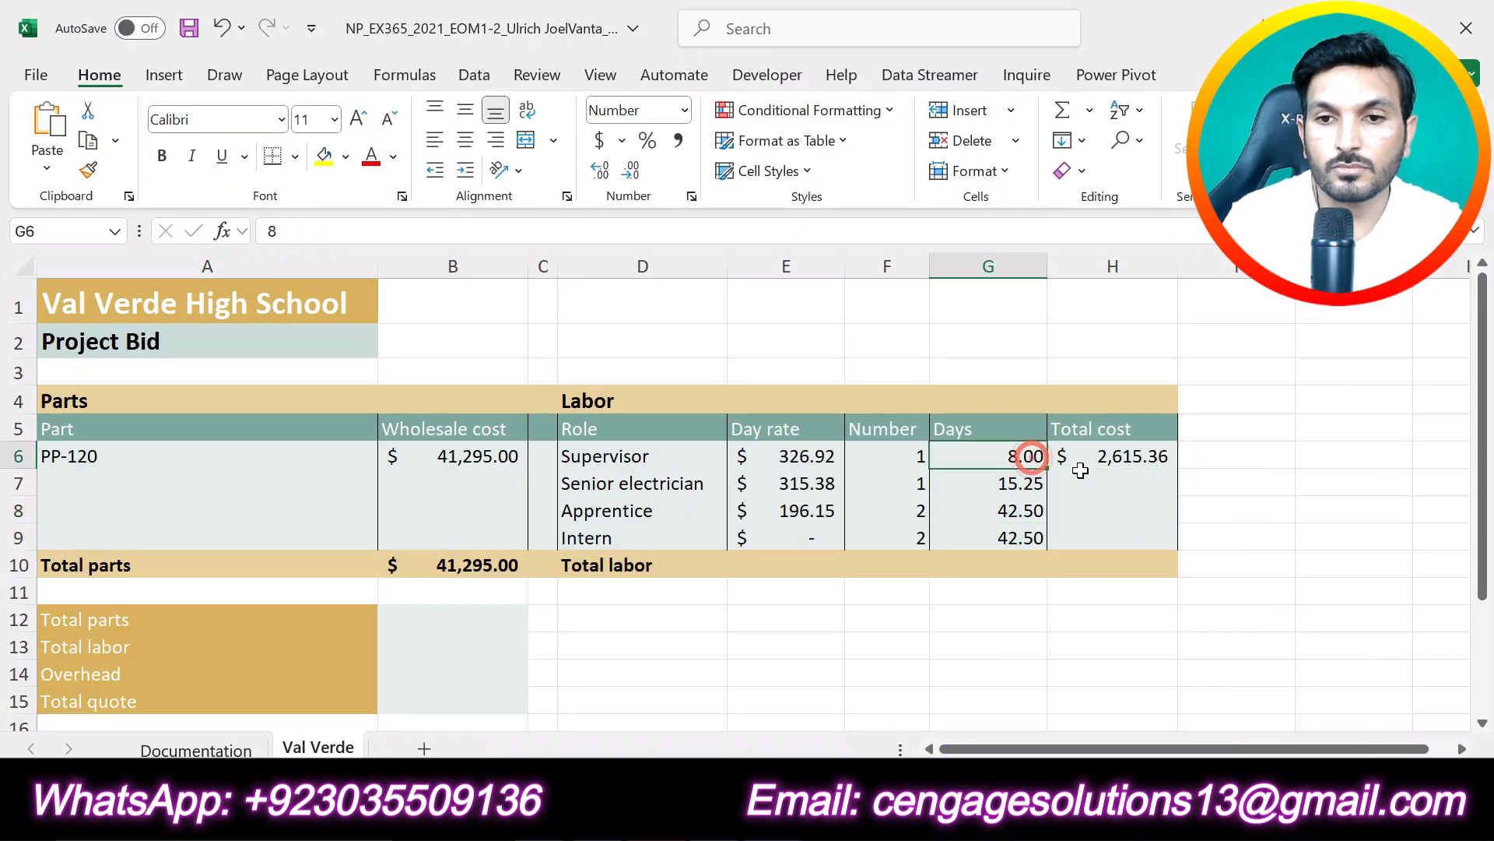
pyautogui.click(1143, 457)
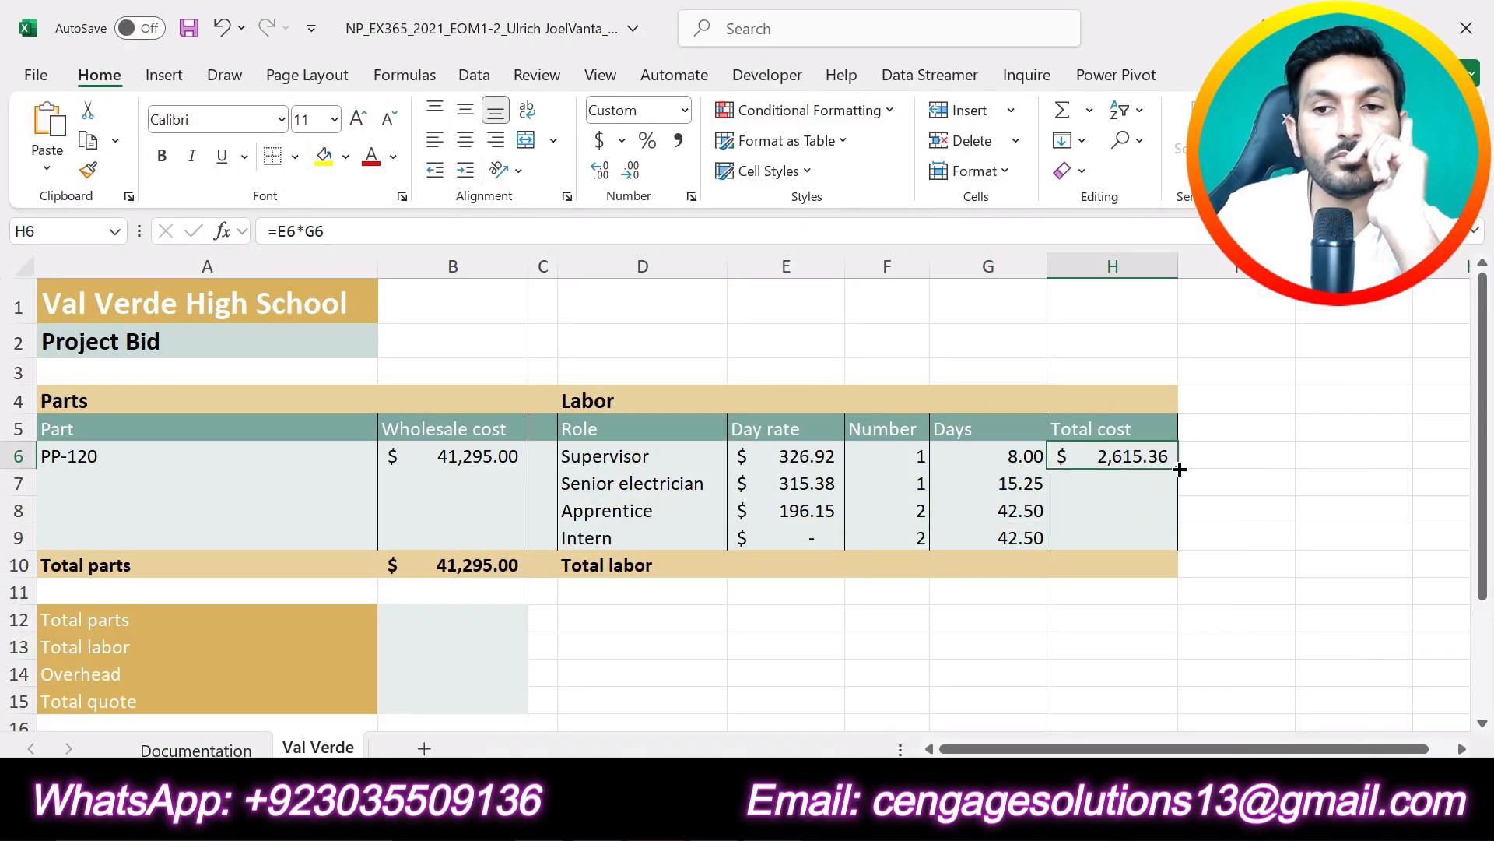
pyautogui.moveTo(1180, 468); pyautogui.dragTo(1181, 545)
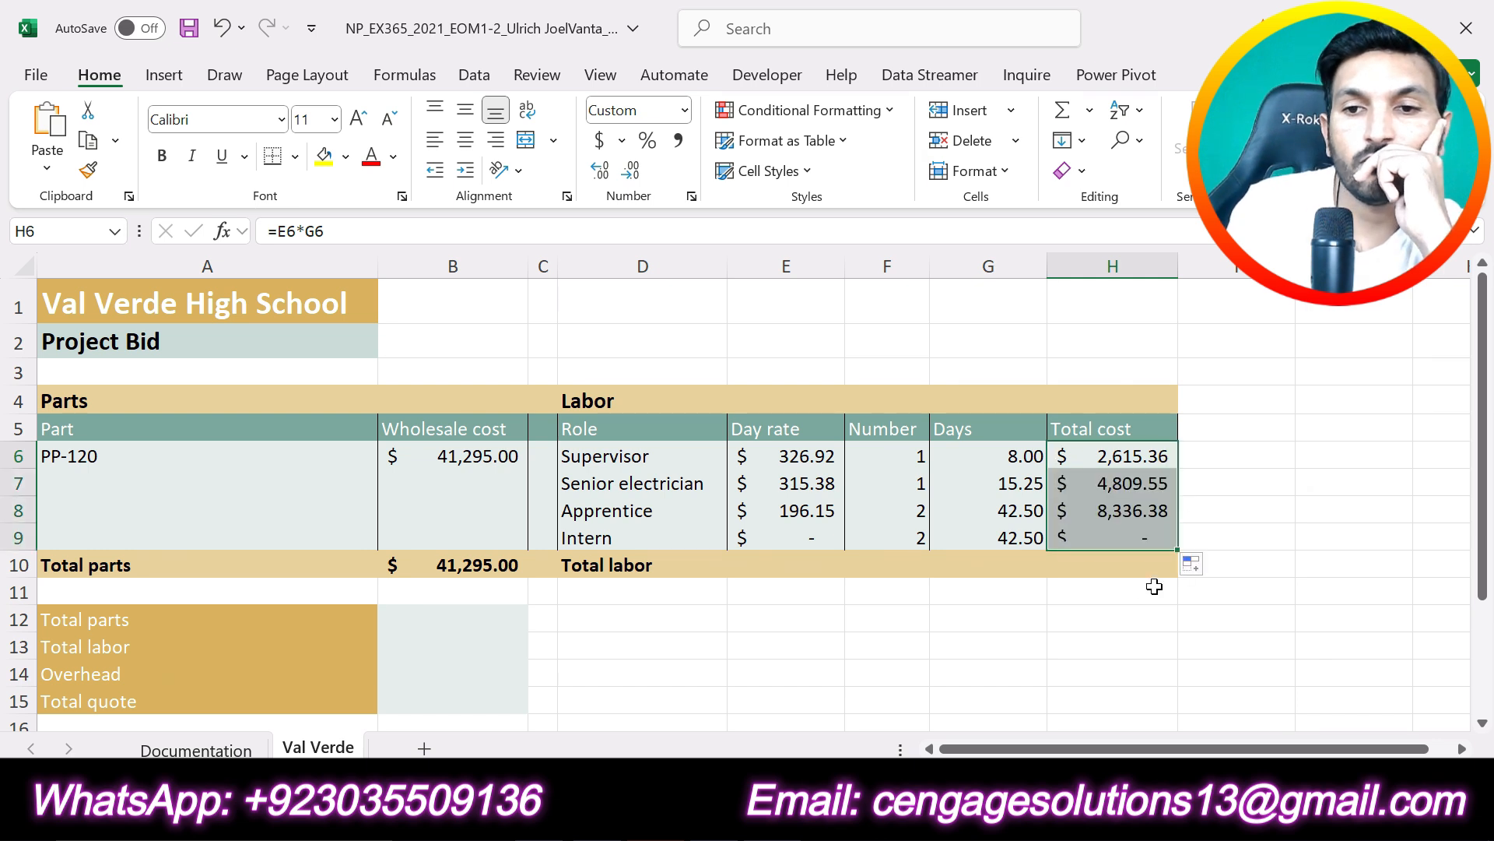
# - Total the labor cost range H6:H9 in cell H10 with AutoSum
pyautogui.click(1116, 566)
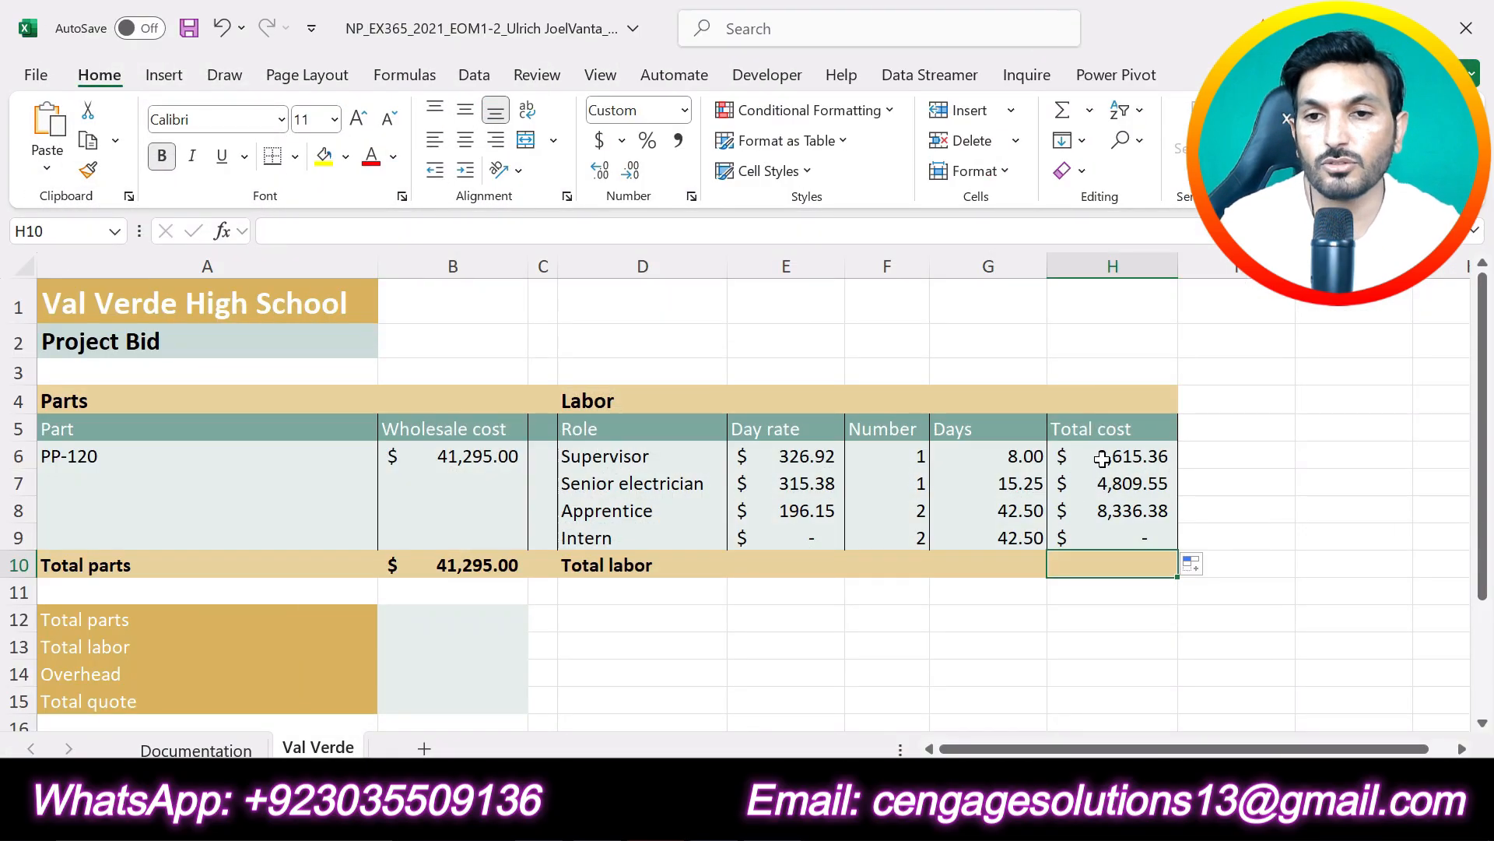
pyautogui.moveTo(1102, 459); pyautogui.dragTo(1107, 564)
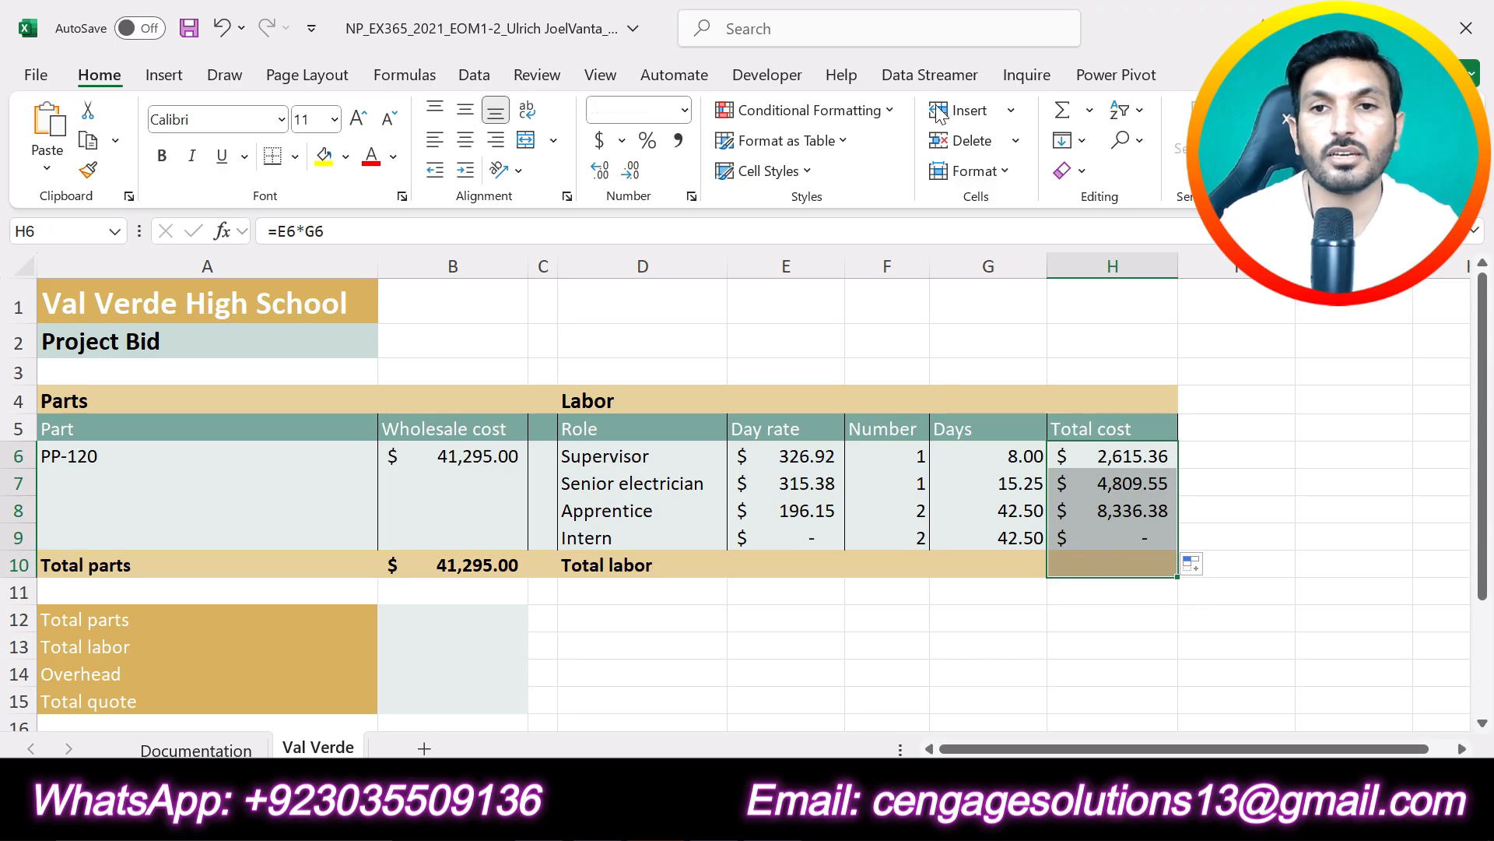
pyautogui.click(1068, 112)
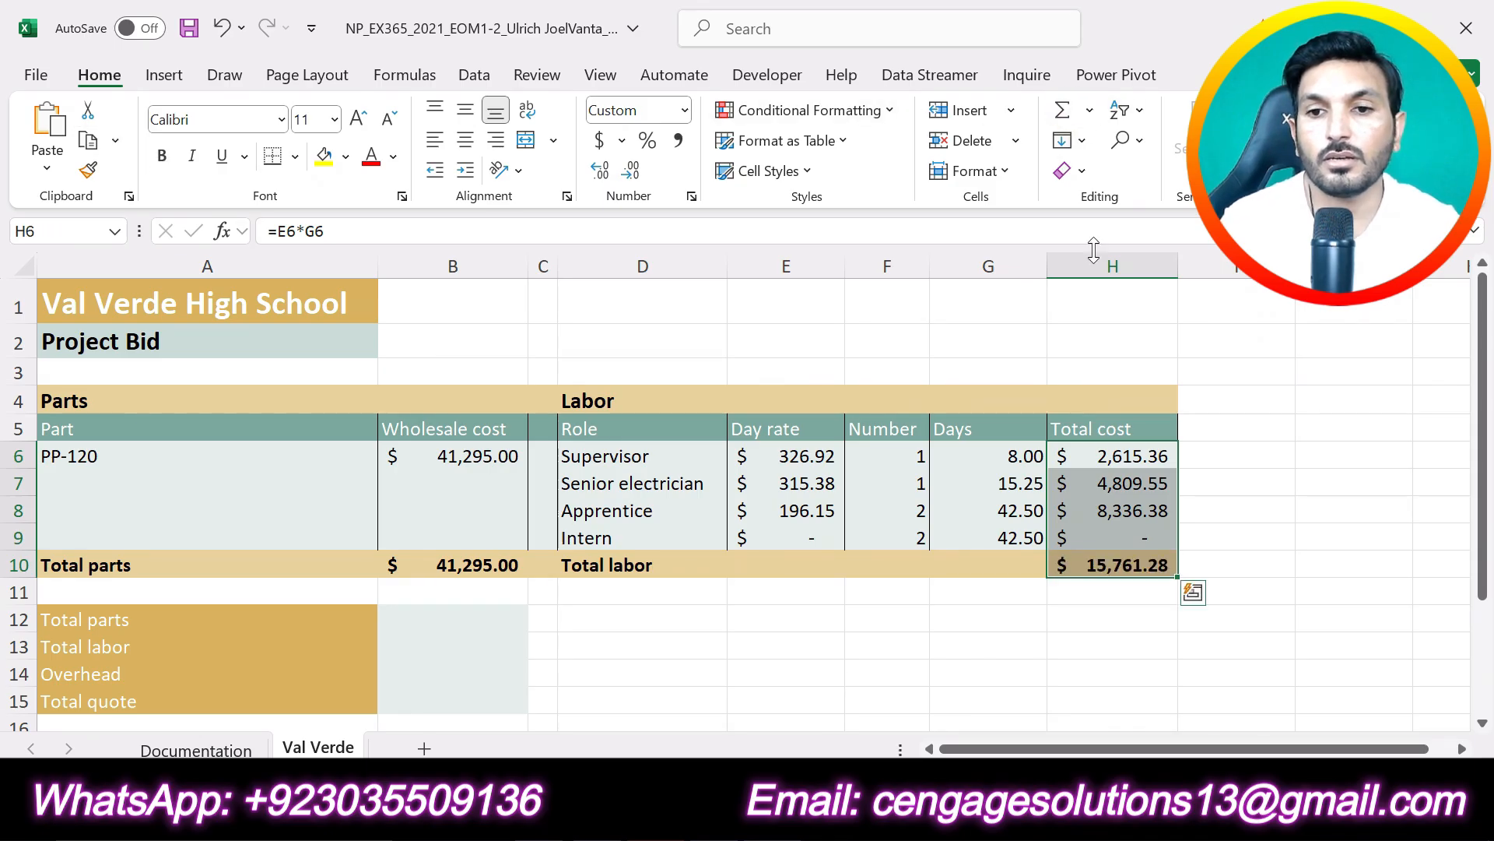
pyautogui.click(1332, 536)
# - Compare the Total labor value and formula in cell H10 with the final Val Verde worksheet figure in the Word instructions
pyautogui.hotkey('alt', 'Tab')
pyautogui.scroll(-20, 1024, 623)
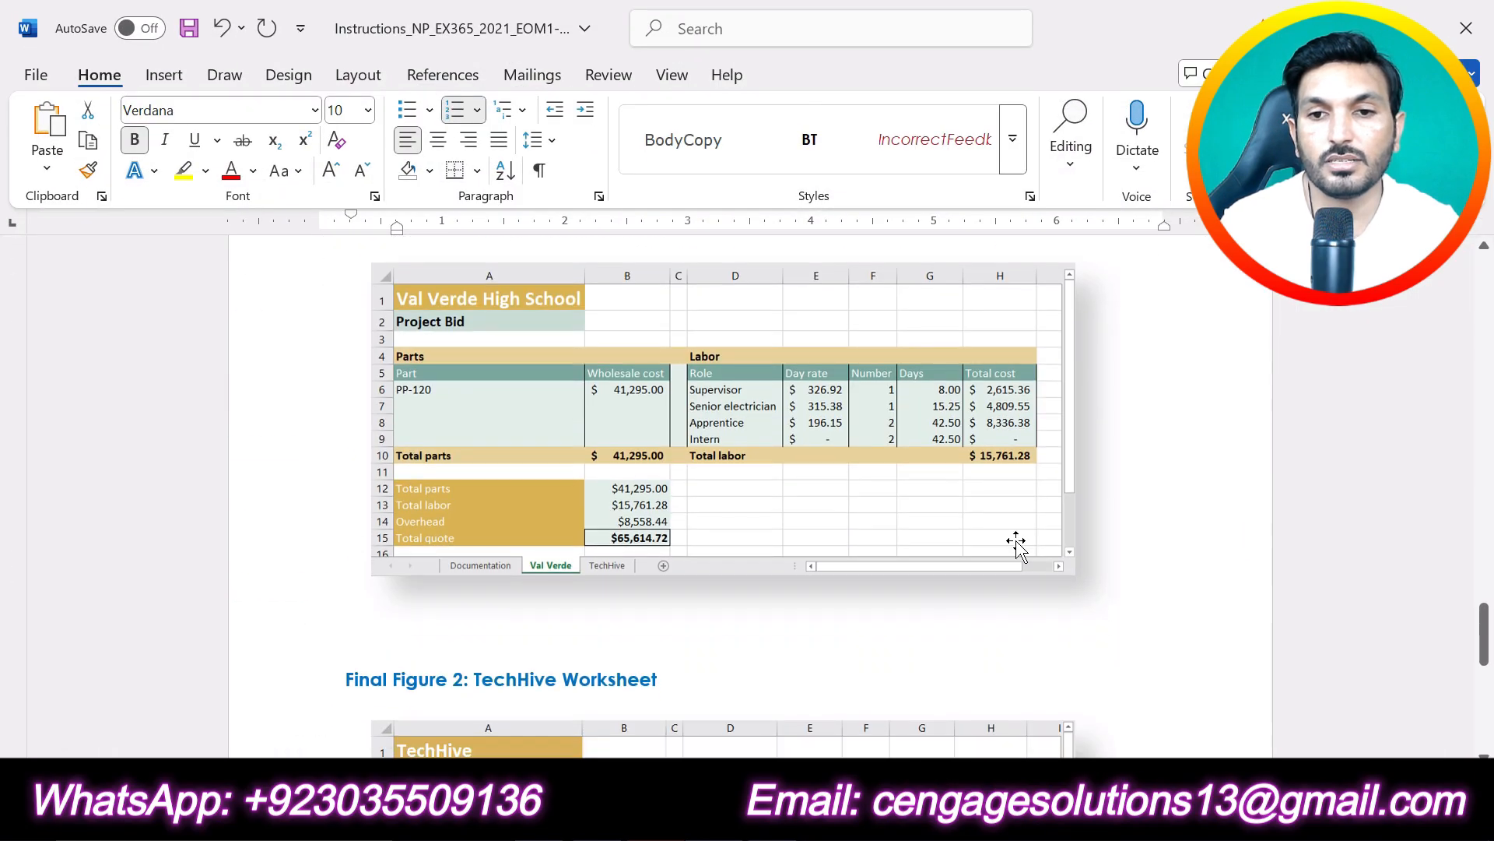
pyautogui.hotkey('alt', 'Tab')
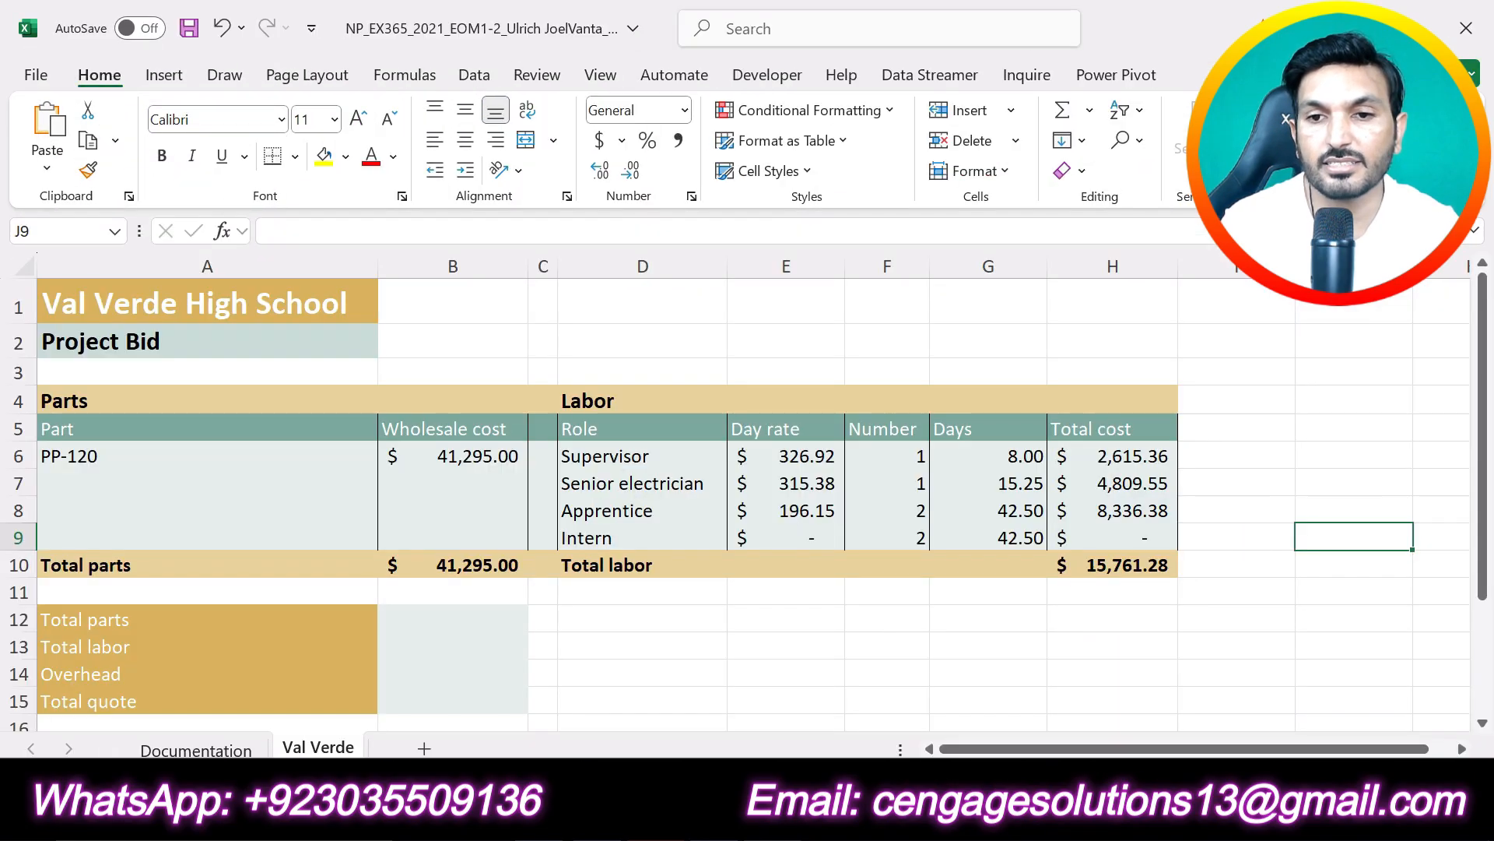
pyautogui.click(1130, 597)
pyautogui.click(1129, 562)
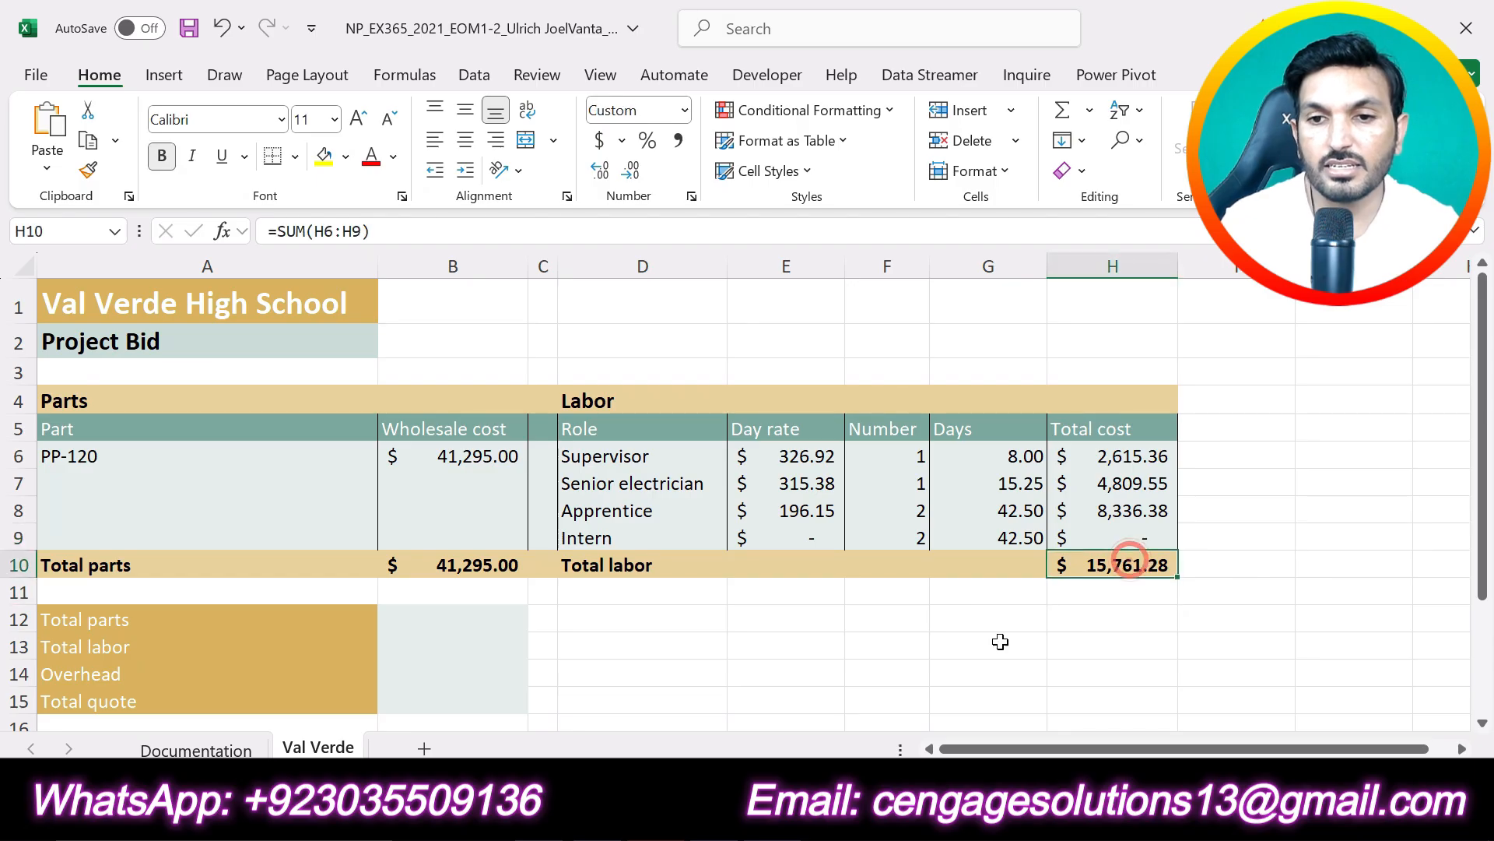
pyautogui.hotkey('alt', 'Tab')
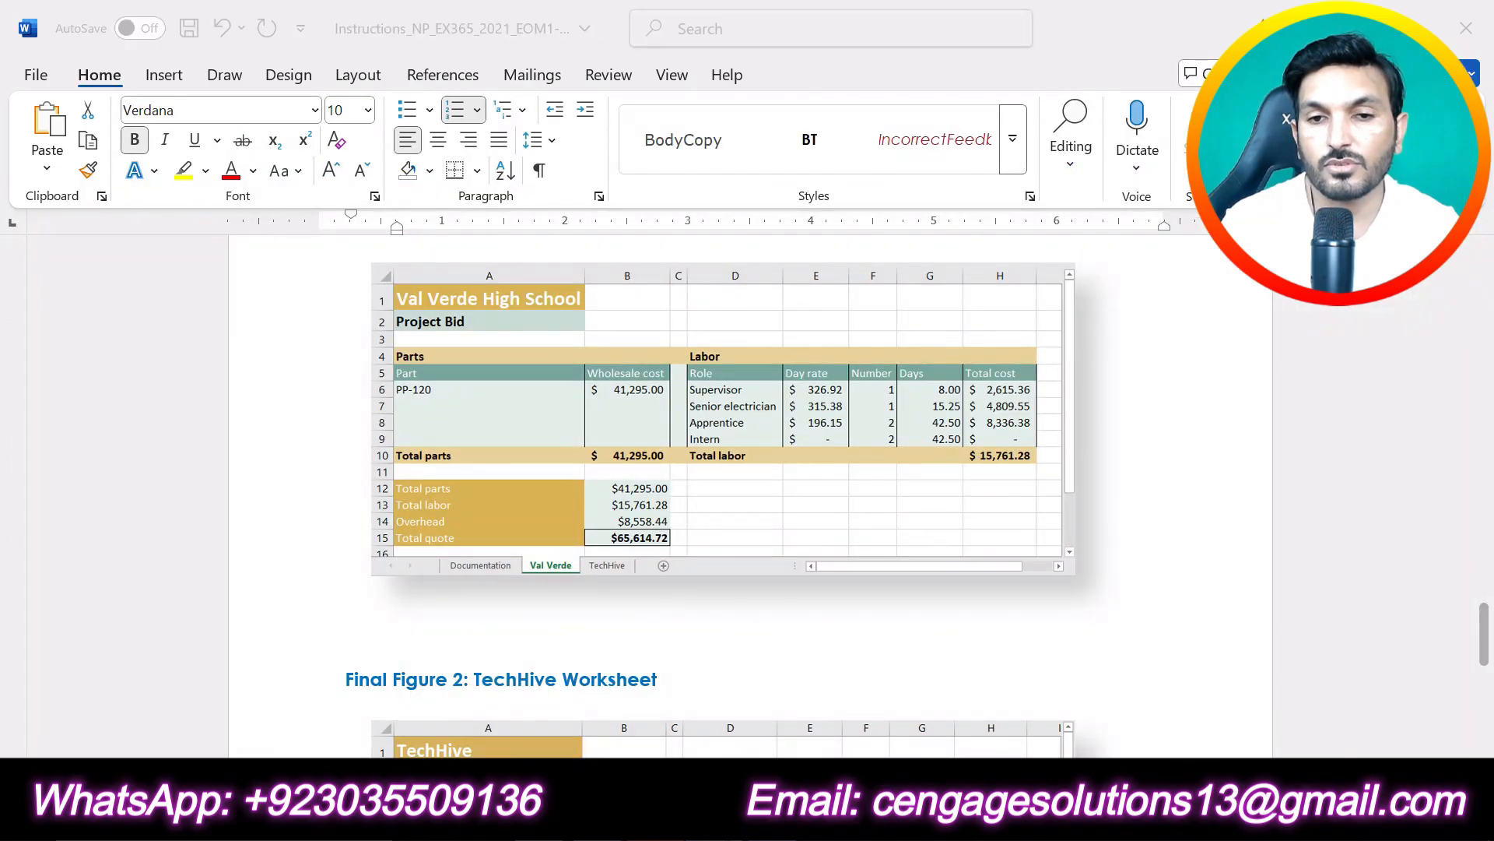
pyautogui.hotkey('alt', 'Tab')
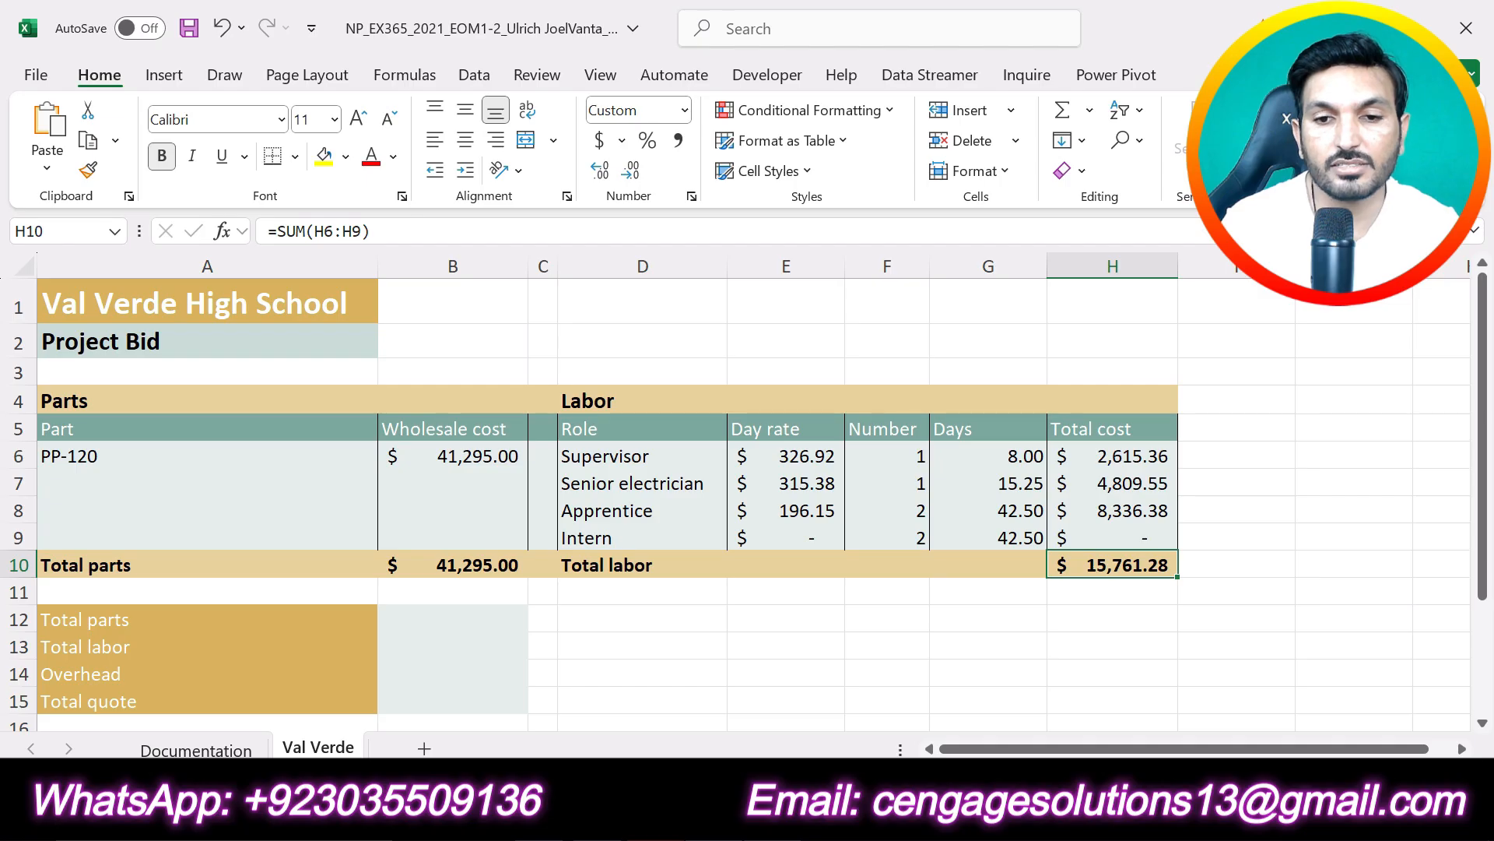
# - Return to project step 8 in the Word instructions and remove its yellow highlight
pyautogui.hotkey('alt', 'Tab')
pyautogui.scroll(10, 747, 498)
pyautogui.scroll(6, 860, 684)
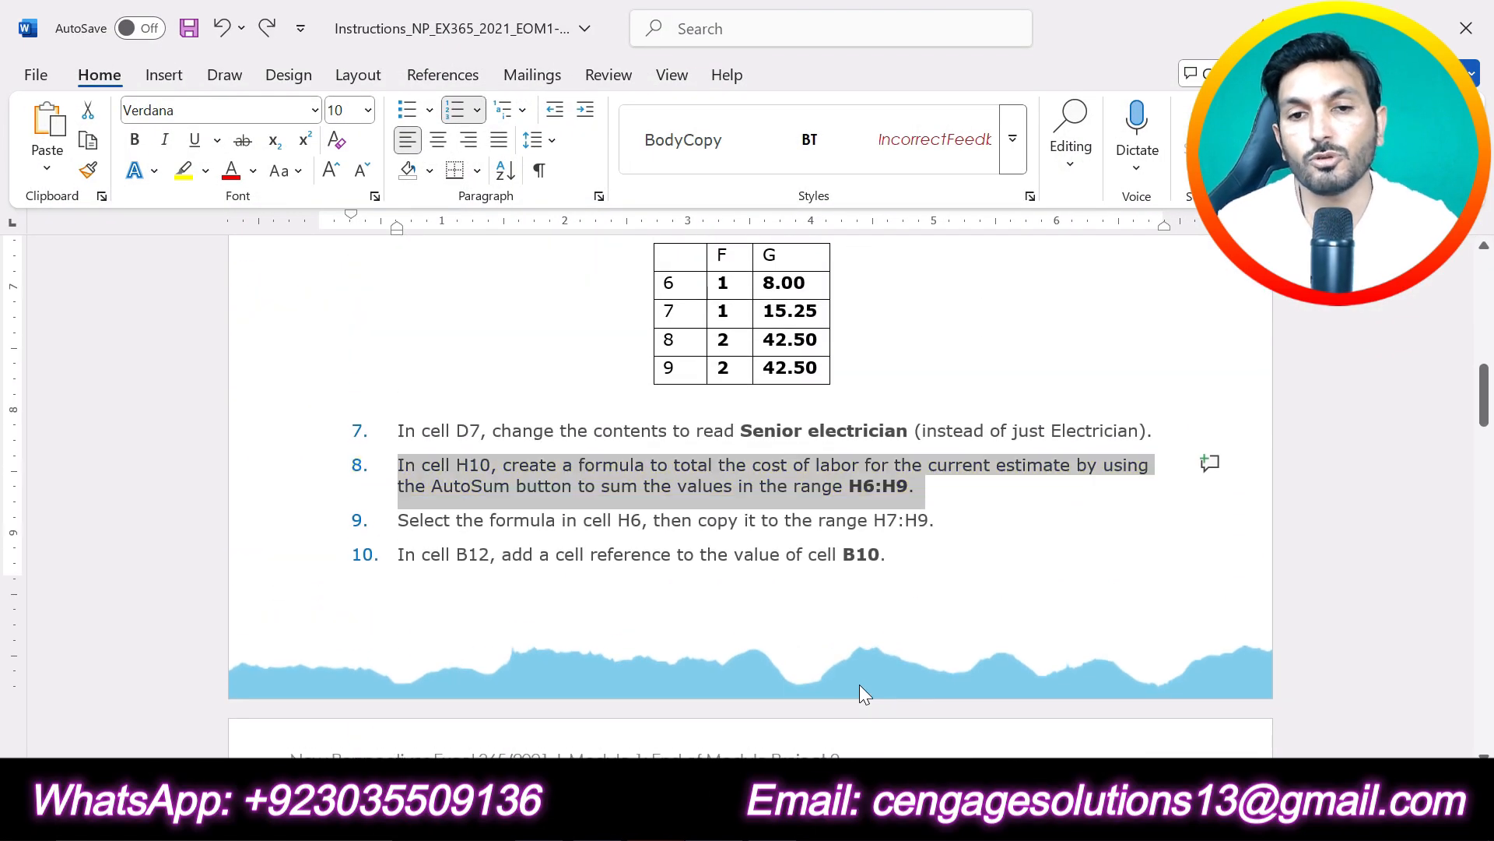
# - Switch to the Excel worksheet and review the AutoSum functions available for the selected Total cost range H6:H10
pyautogui.hotkey('alt', 'Tab')
pyautogui.moveTo(1141, 458); pyautogui.dragTo(1141, 566)
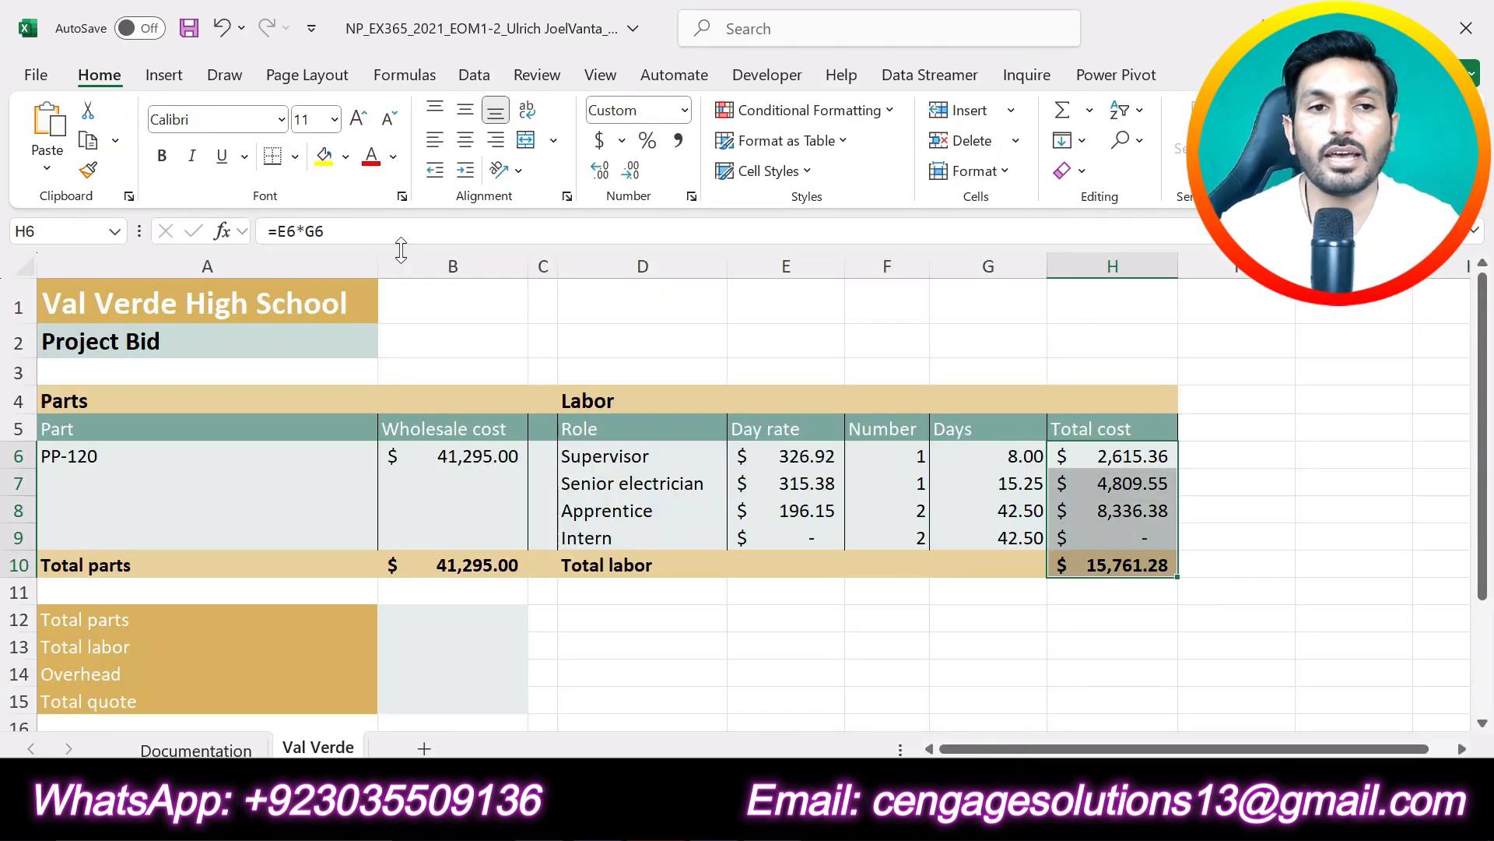
pyautogui.click(1090, 113)
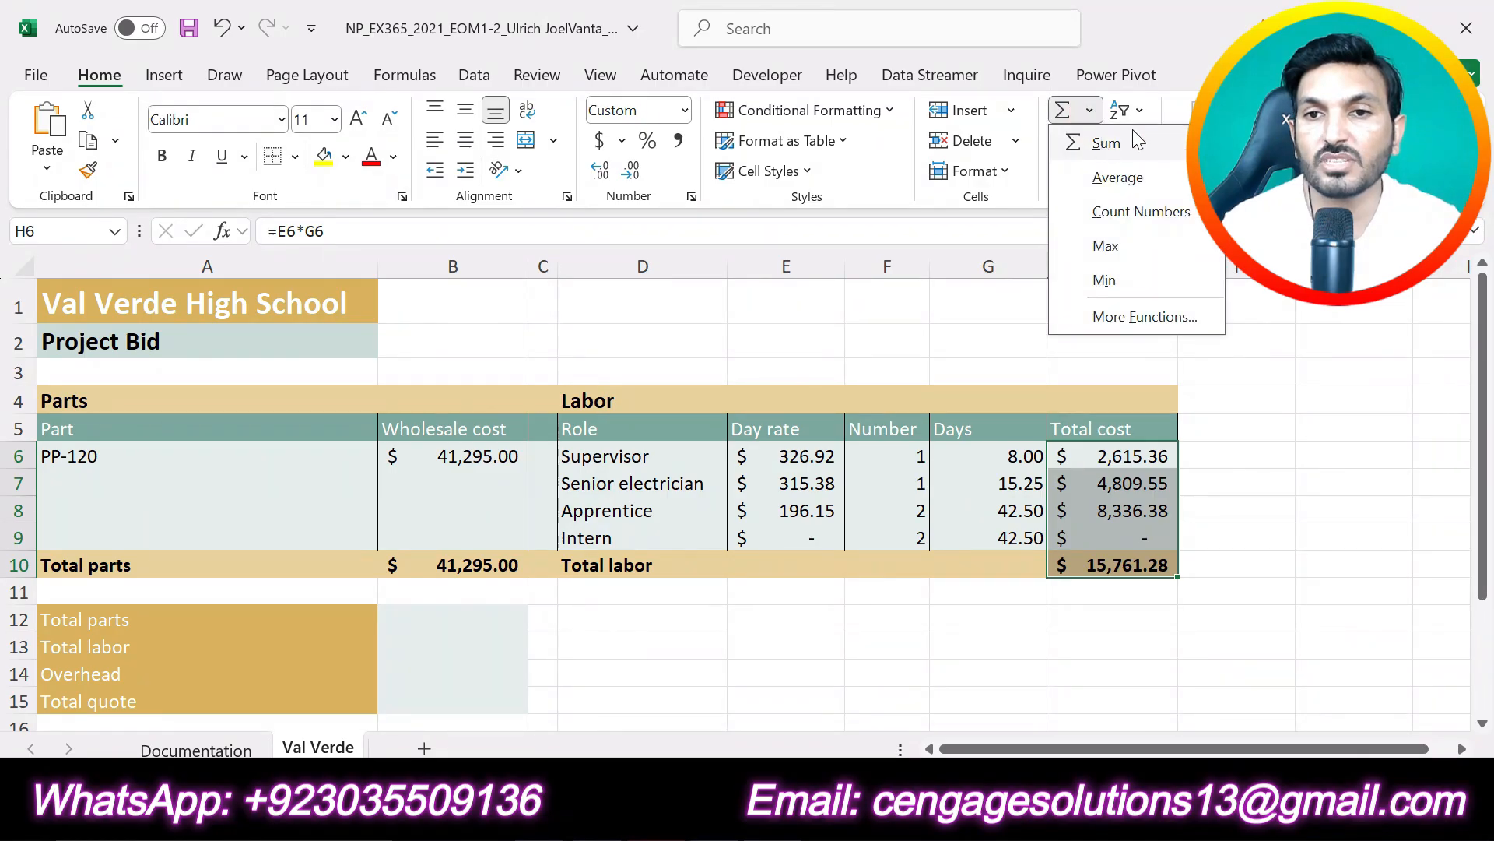
pyautogui.click(1243, 624)
pyautogui.click(907, 677)
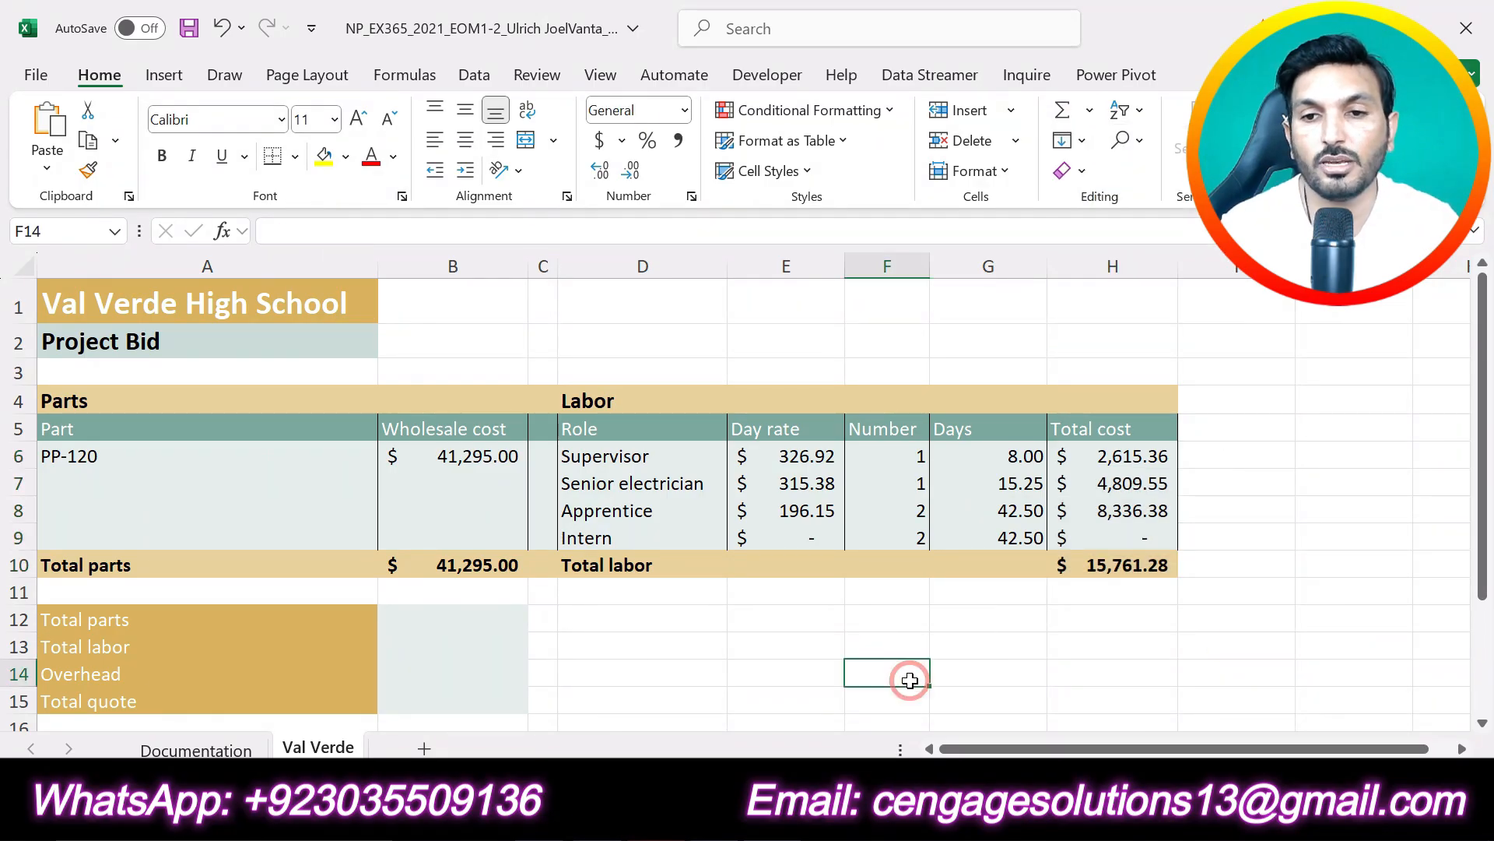
# - Switch to the Word instructions and highlight project step 9, about copying the H6 formula, in yellow
pyautogui.hotkey('alt', 'Tab')
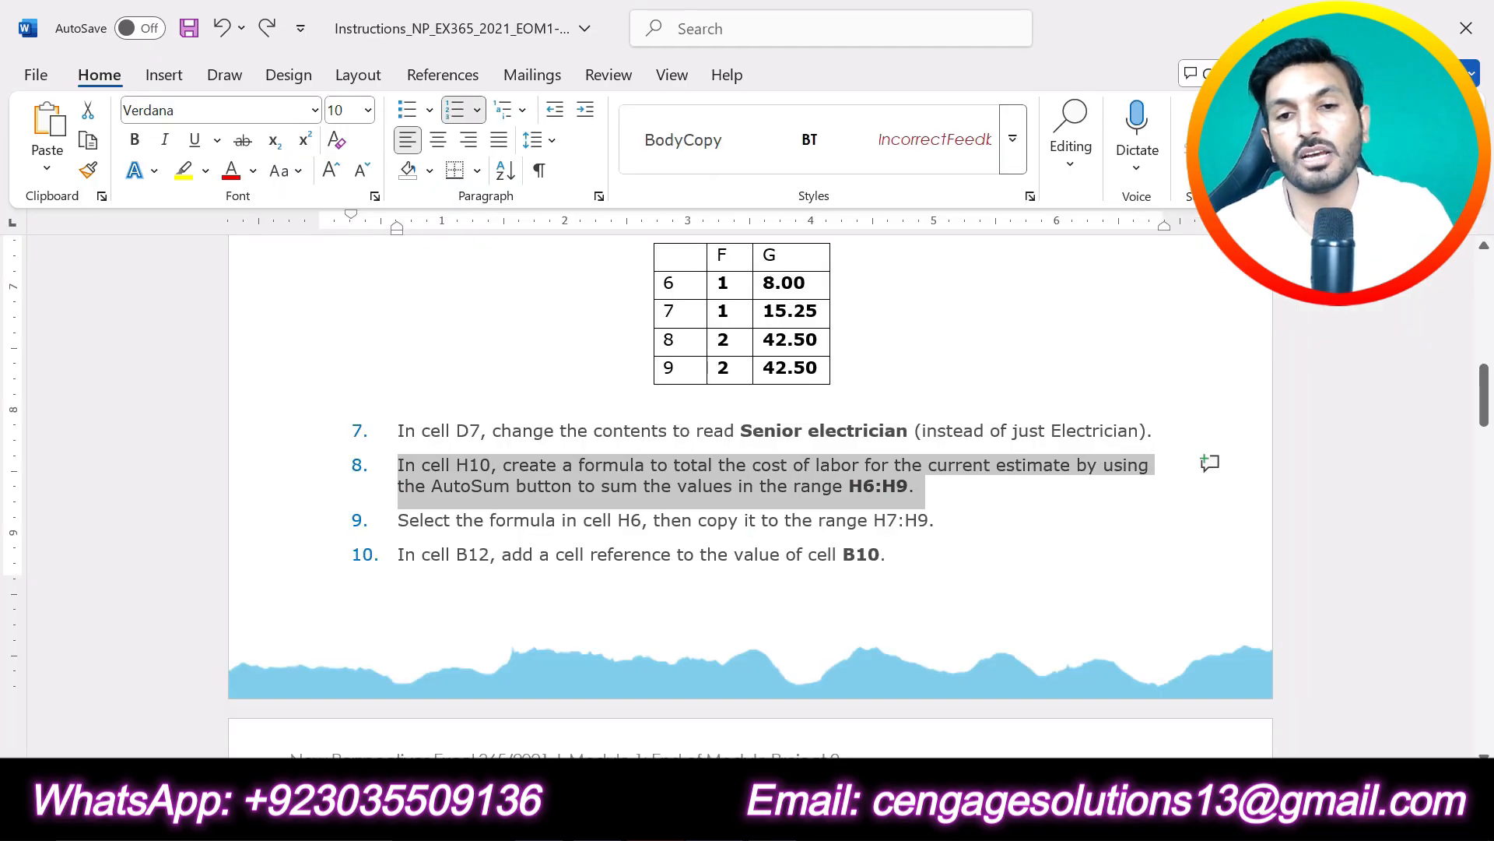
pyautogui.scroll(2, 1114, 273)
pyautogui.click(1114, 273)
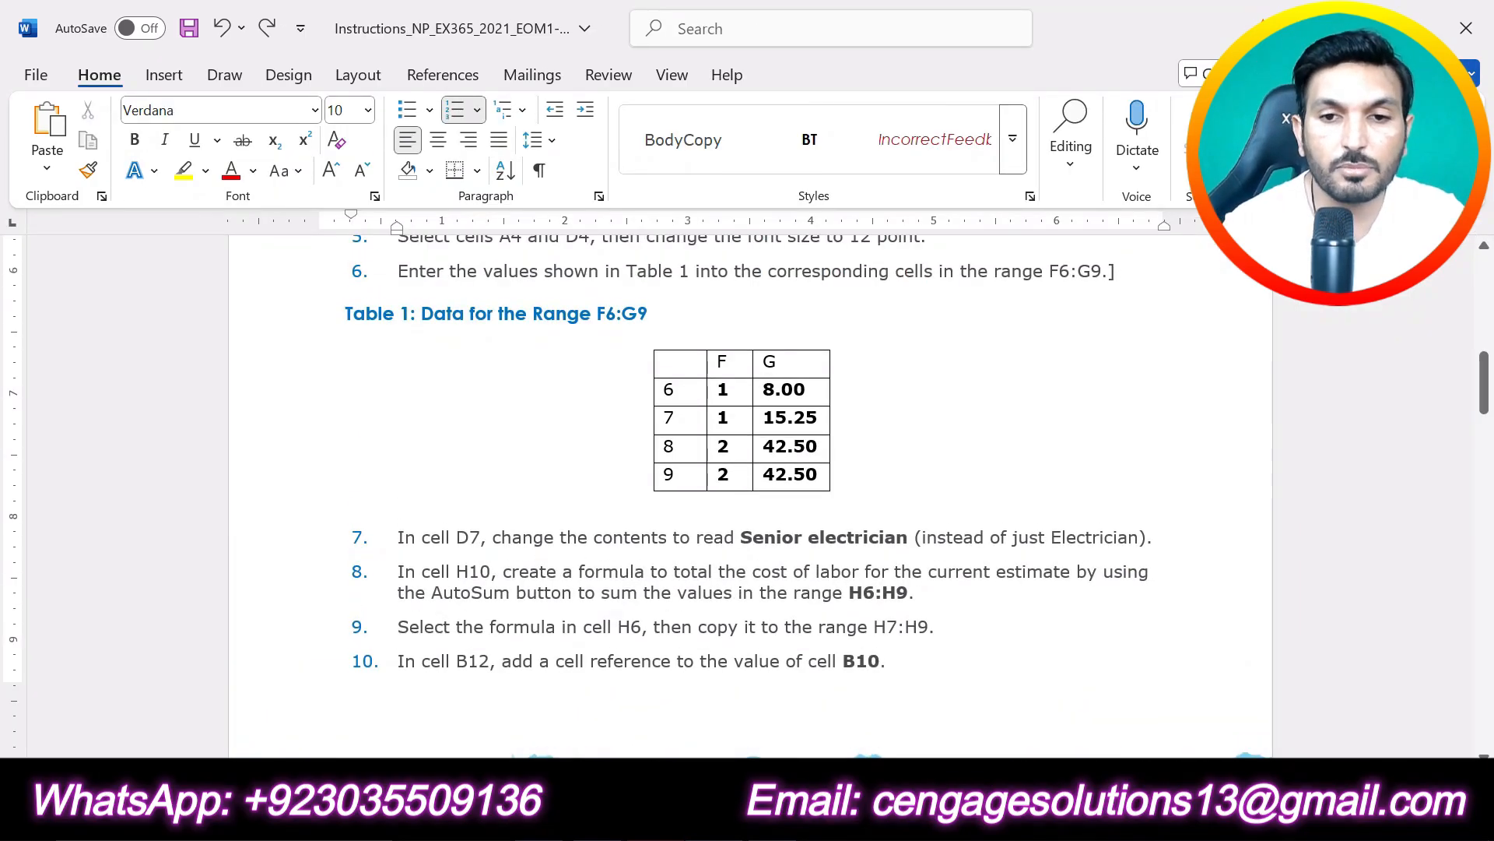
pyautogui.scroll(-2, 924, 613)
pyautogui.moveTo(950, 506); pyautogui.dragTo(398, 507)
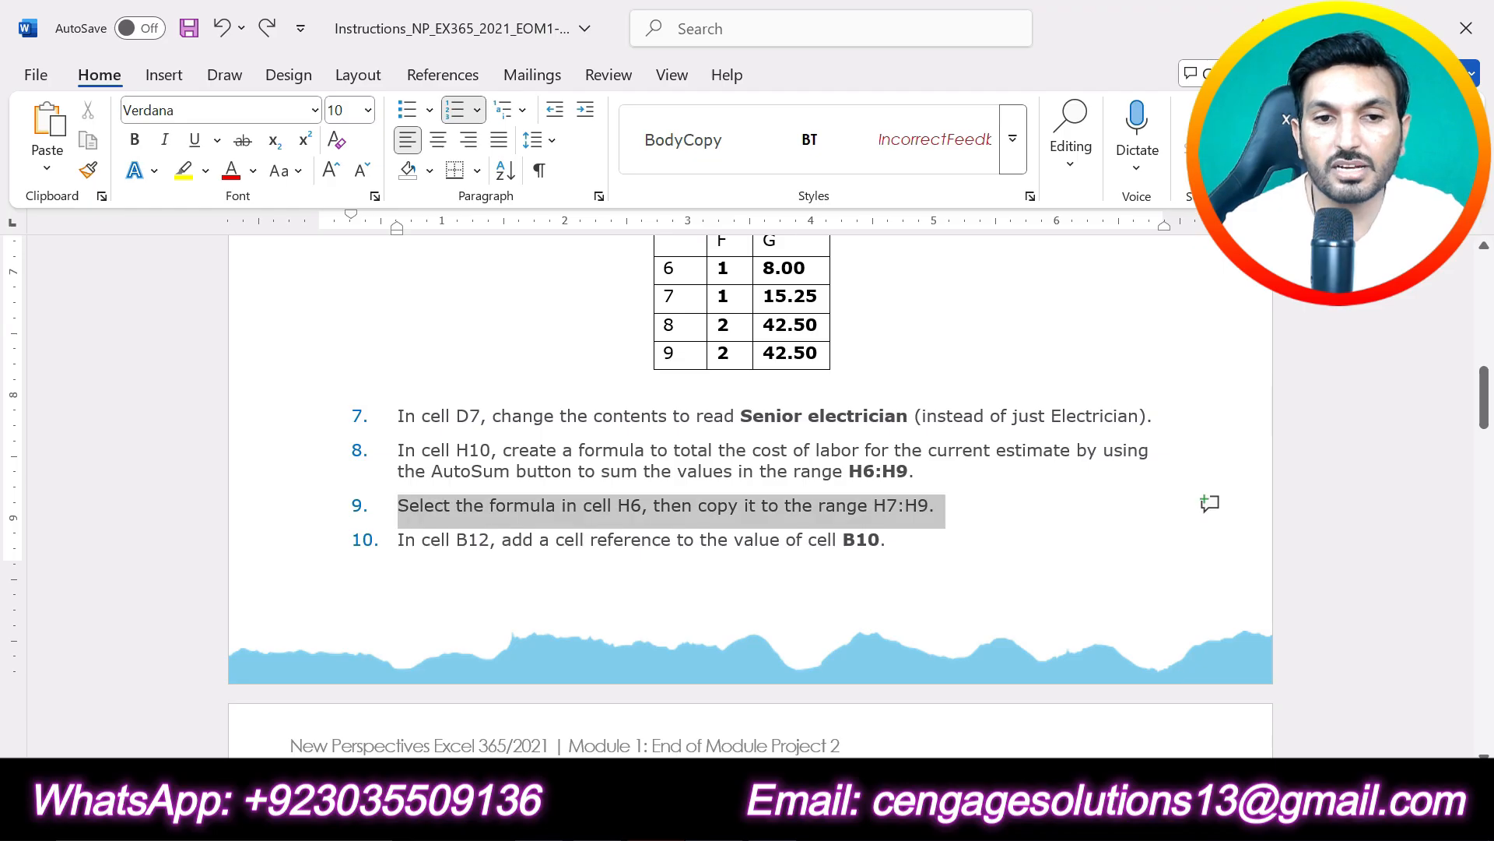
pyautogui.click(487, 467)
pyautogui.click(512, 540)
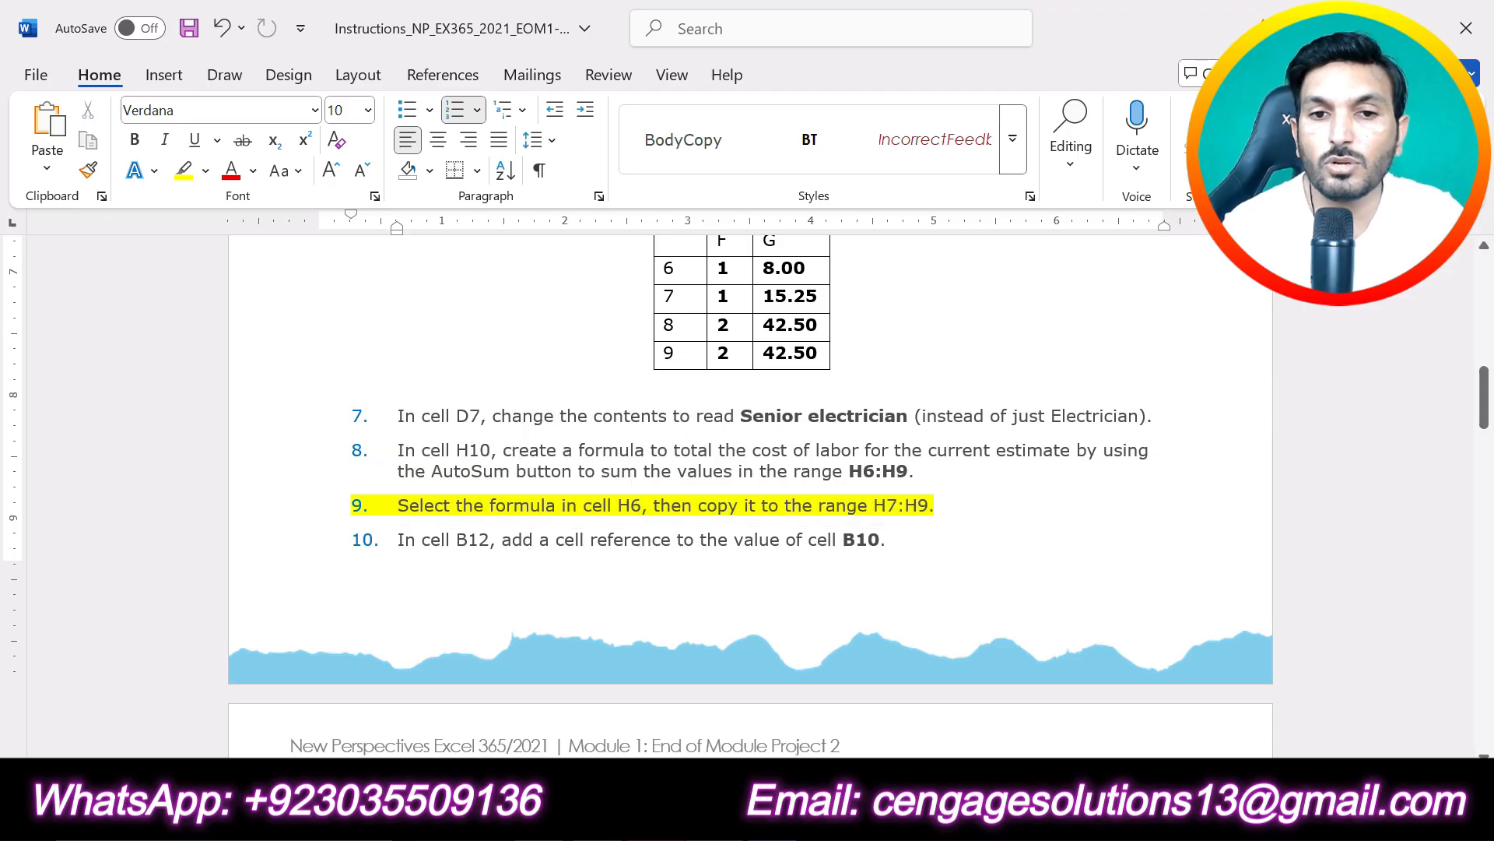
# - Switch to the Excel worksheet and fill the Total cost formula from cell H6 down through the range H7:H9
pyautogui.hotkey('alt', 'Tab')
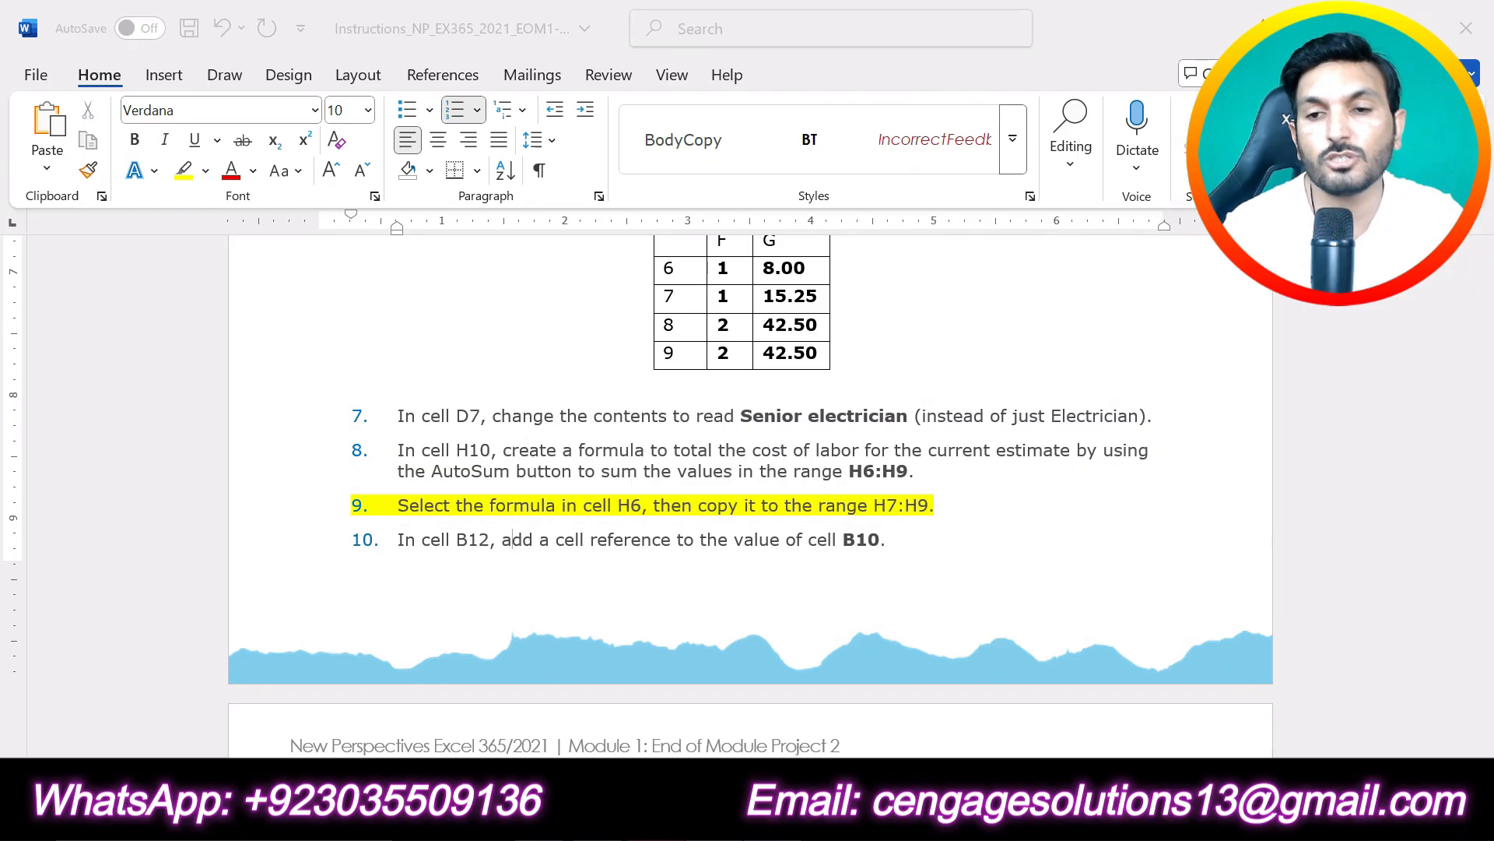
pyautogui.click(1155, 458)
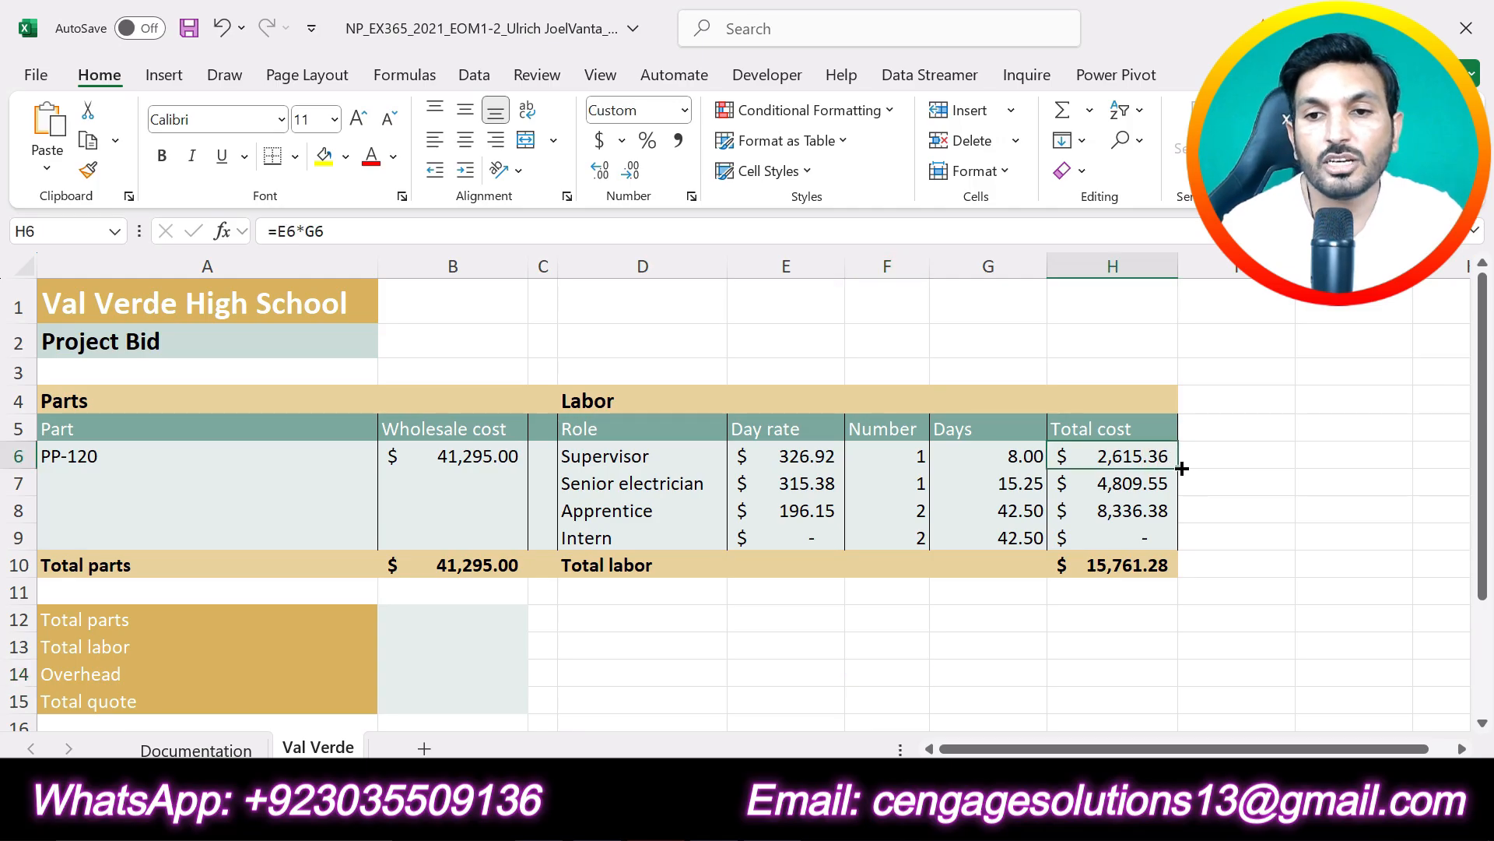
pyautogui.moveTo(1181, 468); pyautogui.dragTo(1177, 545)
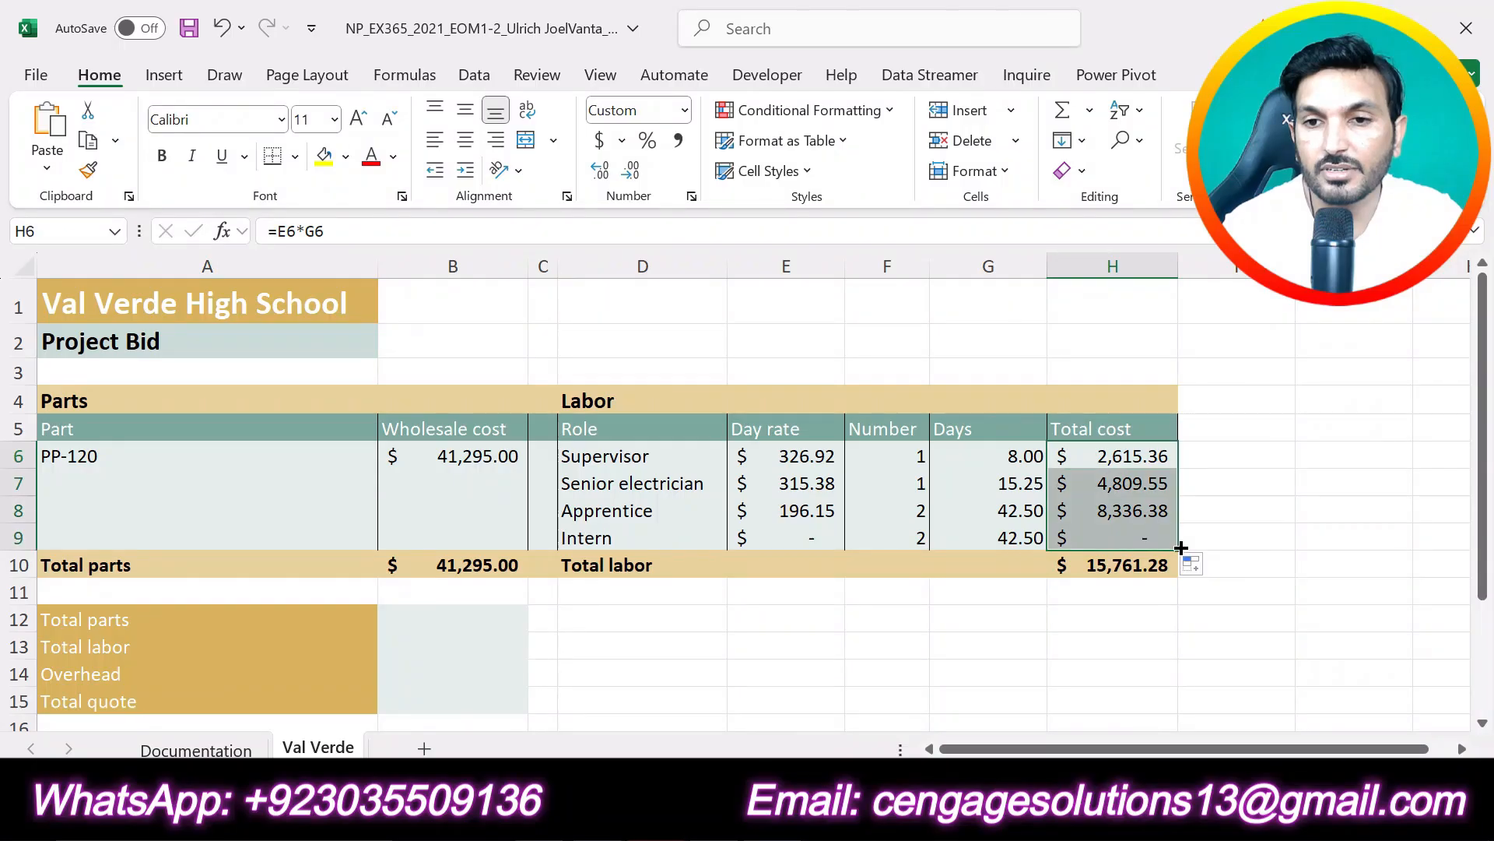
pyautogui.click(1151, 611)
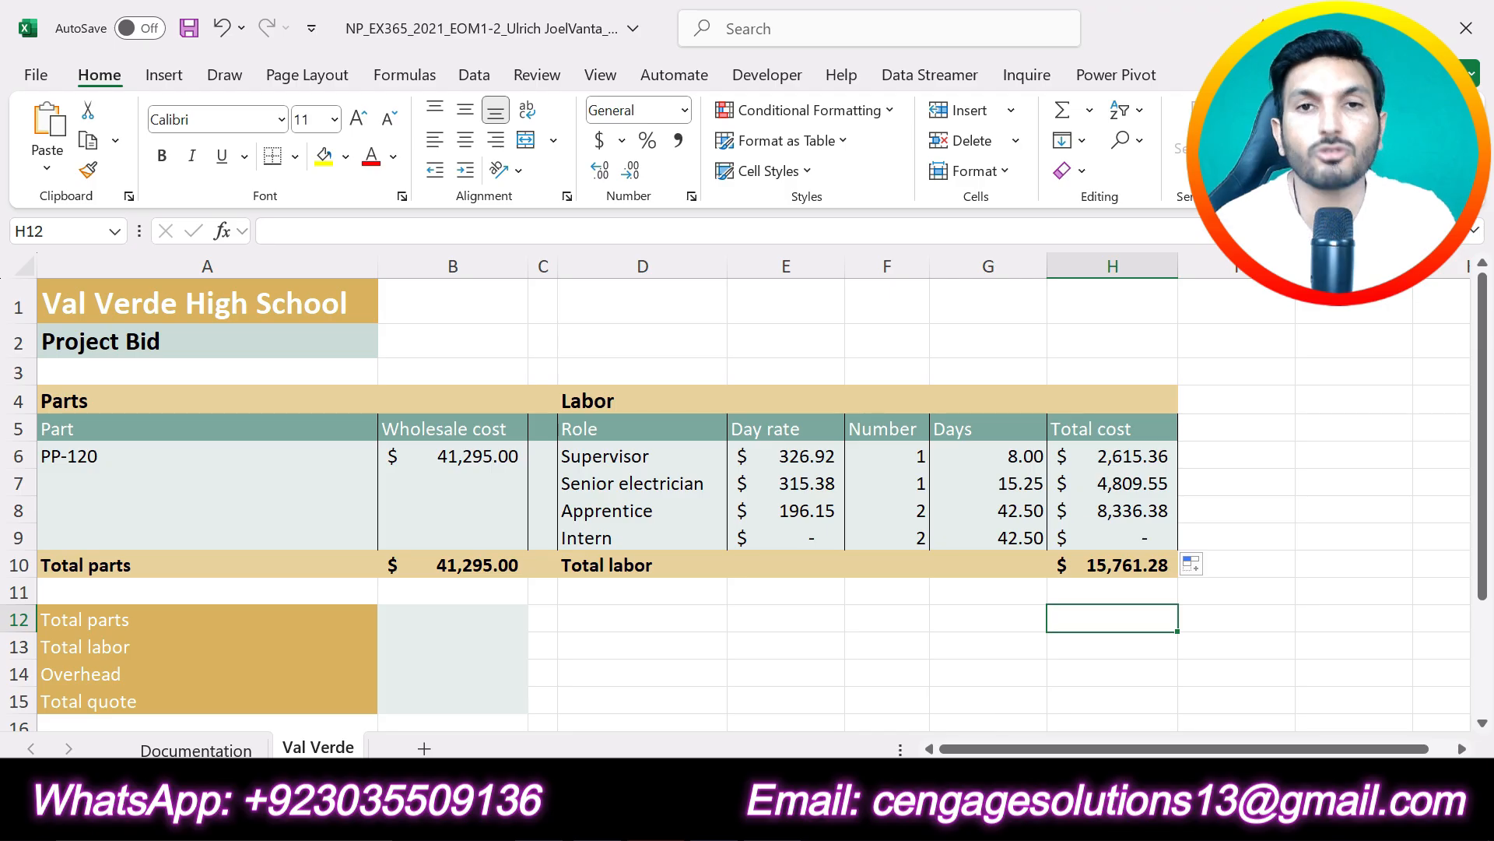
pyautogui.click(1339, 483)
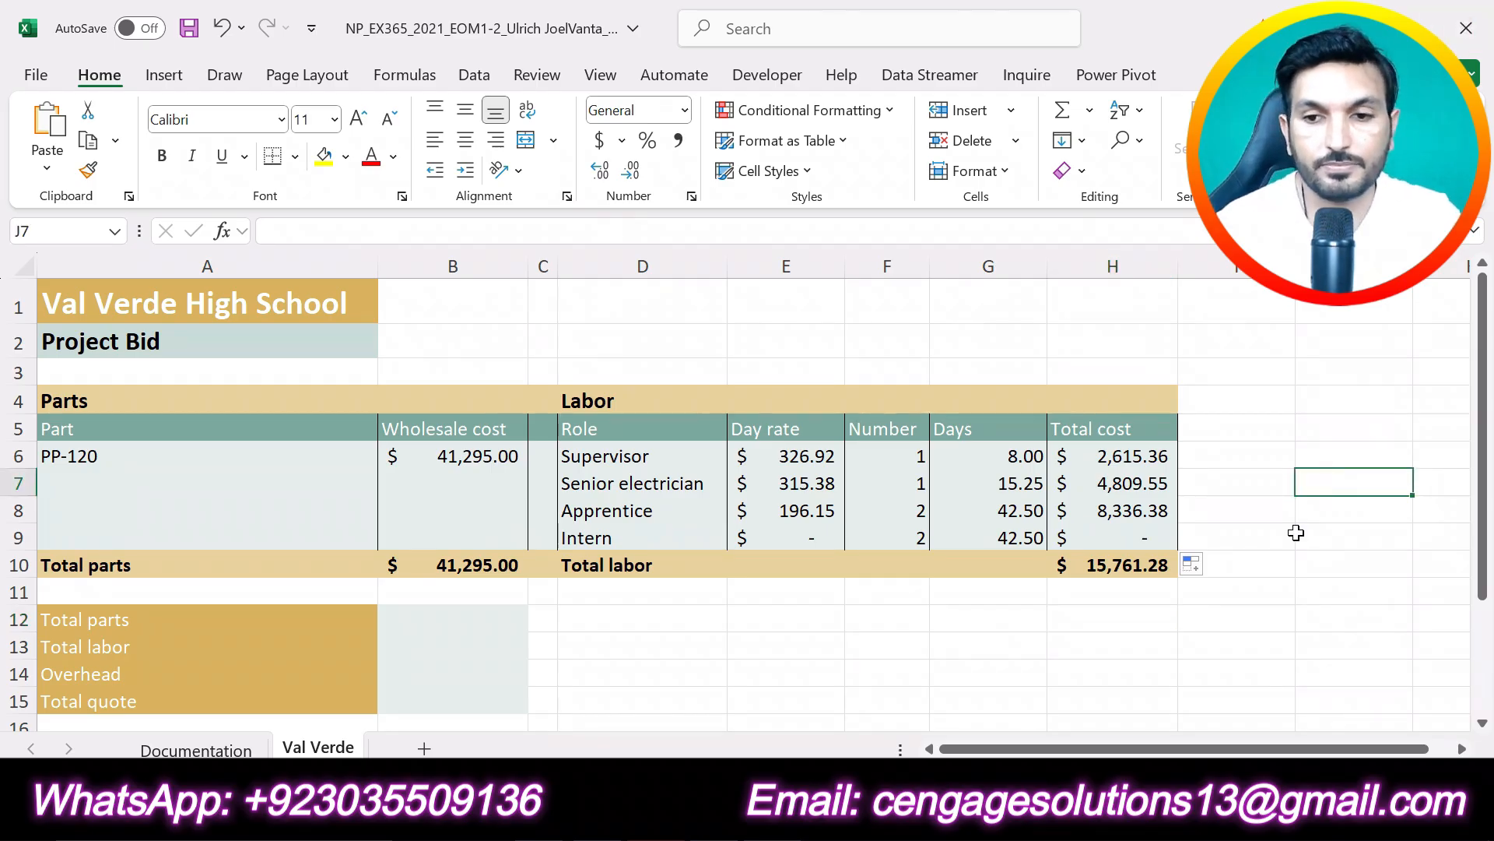
pyautogui.click(1280, 591)
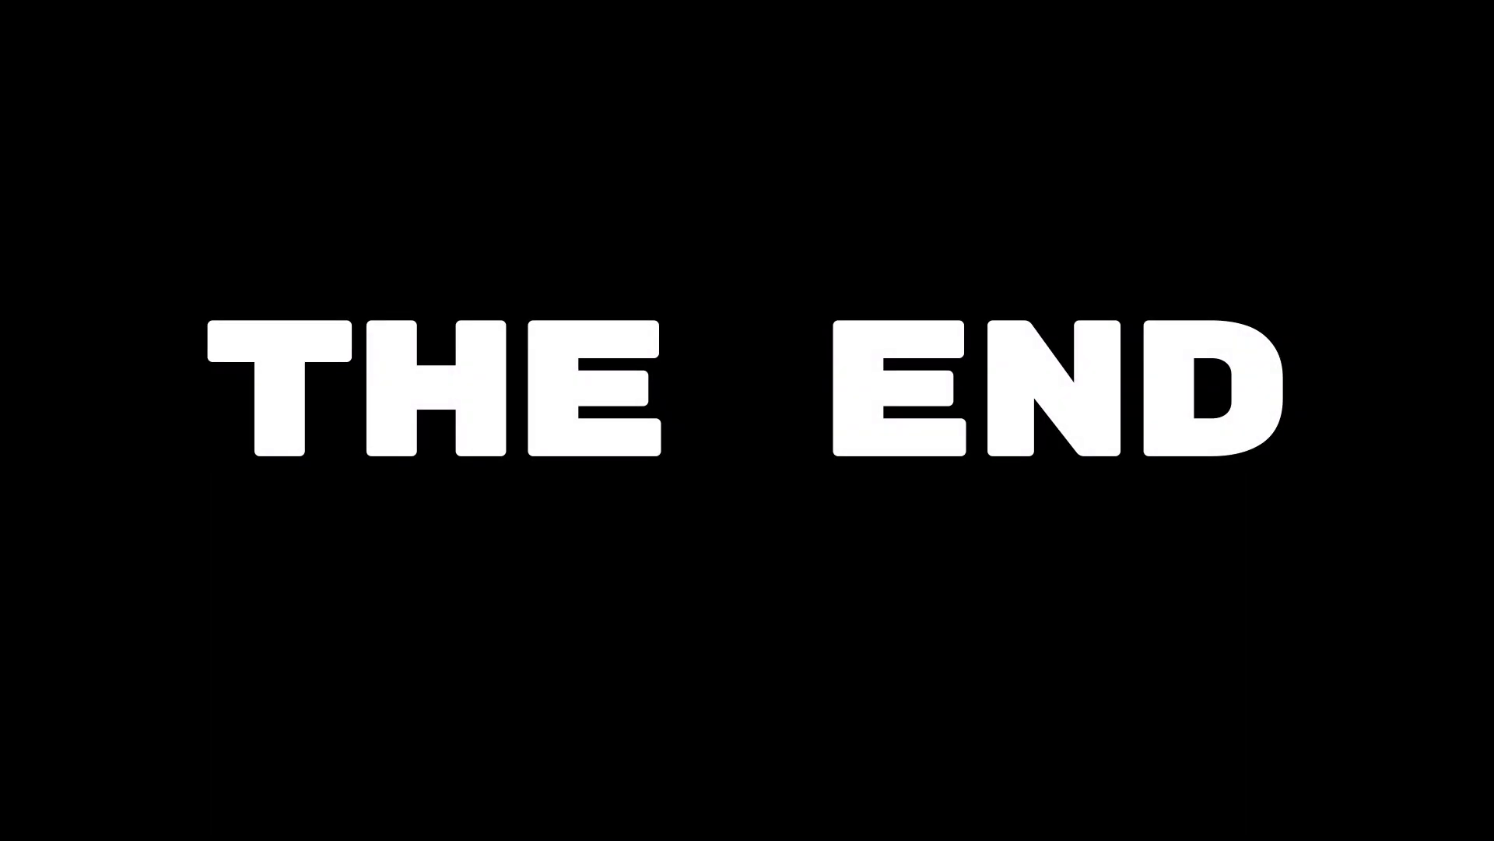